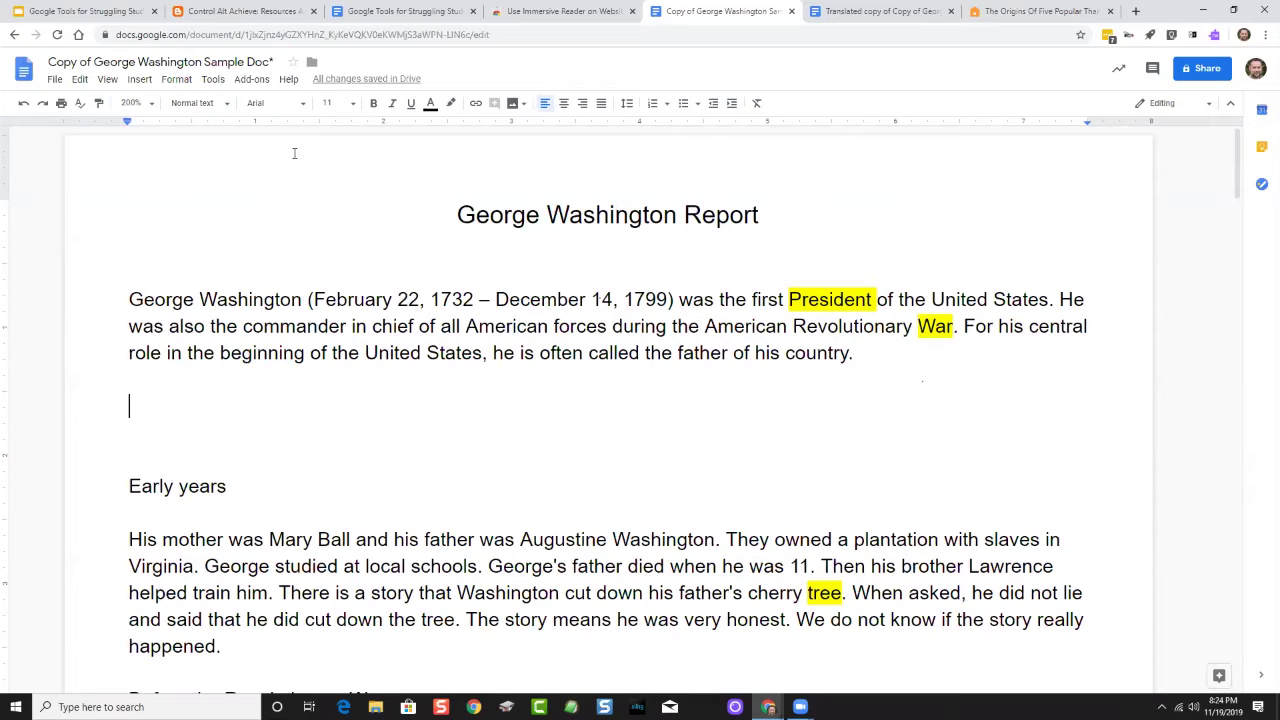
Step: Open the Tools menu in the George Washington report
click(213, 80)
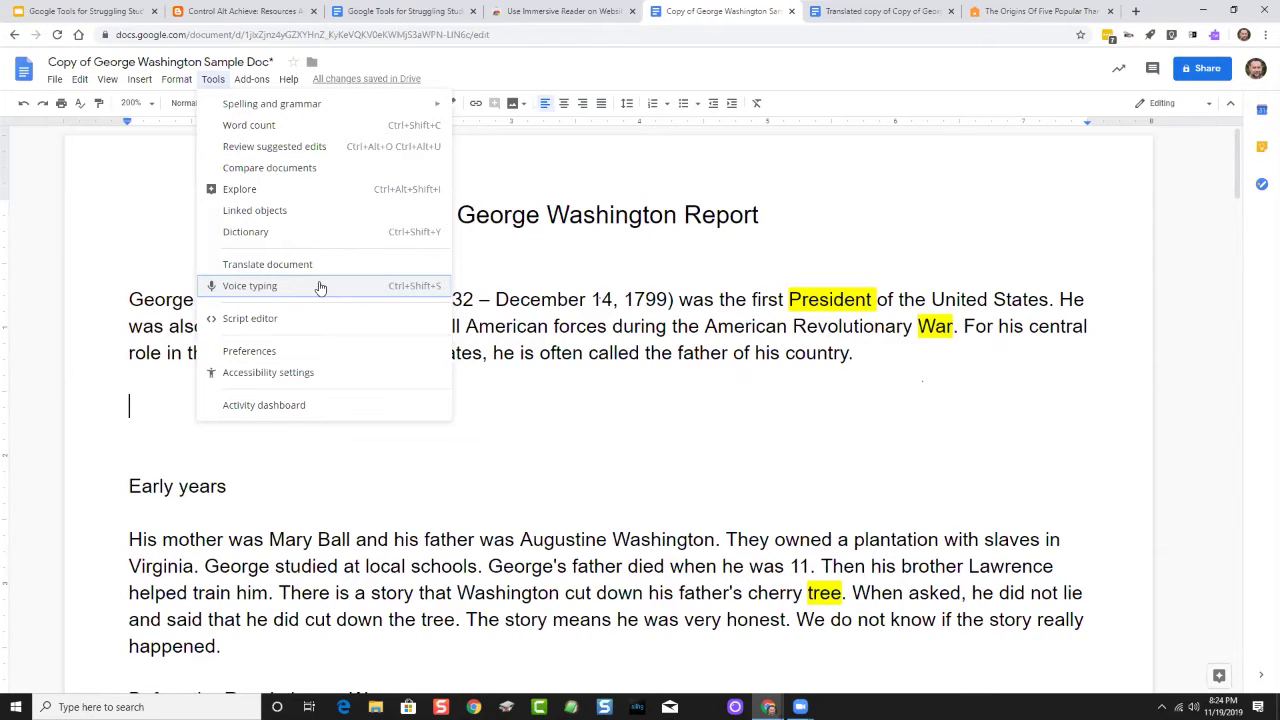
Step: Use voice typing to dictate a paragraph about spoken words being typed for struggling students
click(252, 286)
mouse_move(63, 162)
mouse_down()
mouse_move(181, 173)
mouse_move(72, 148)
mouse_up()
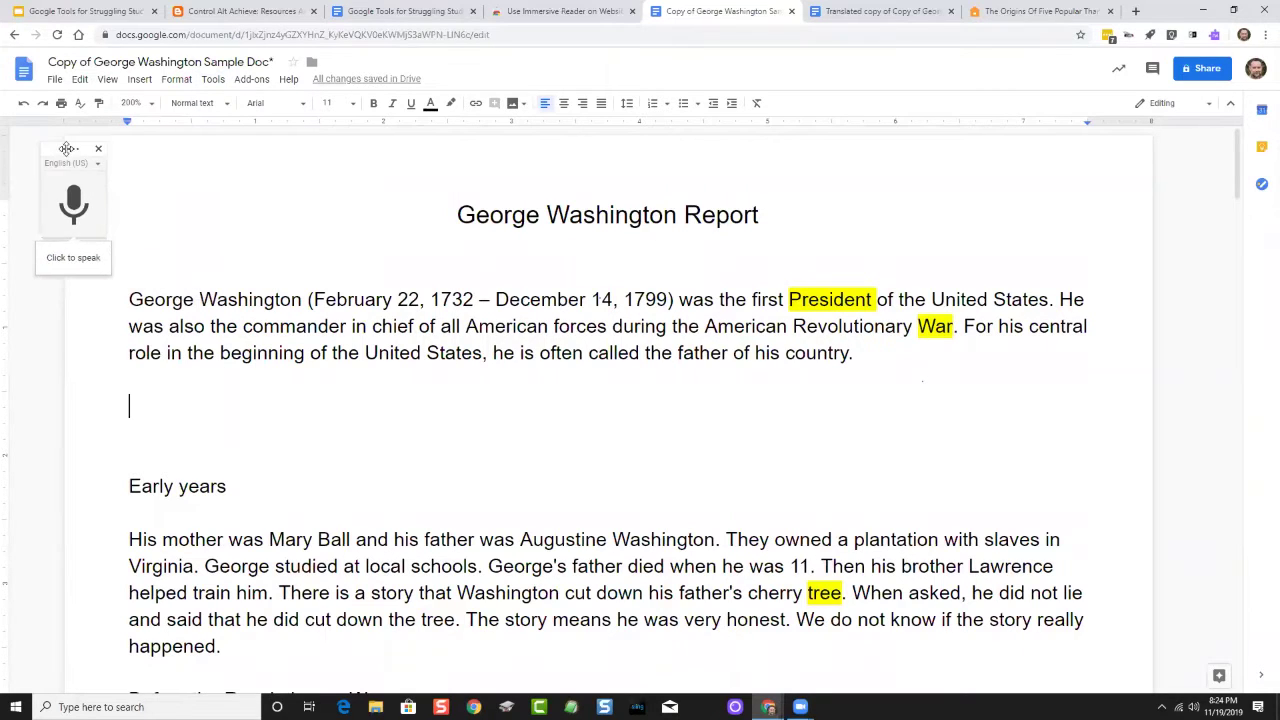
click(72, 204)
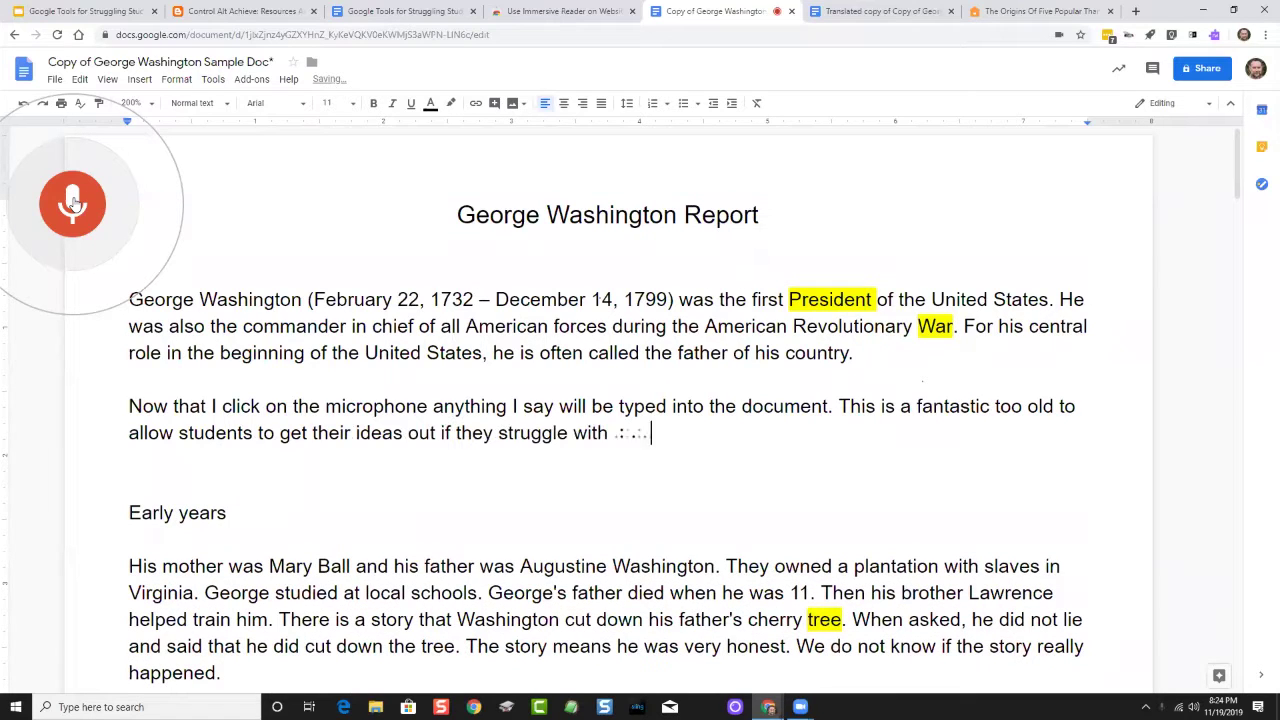
click(72, 203)
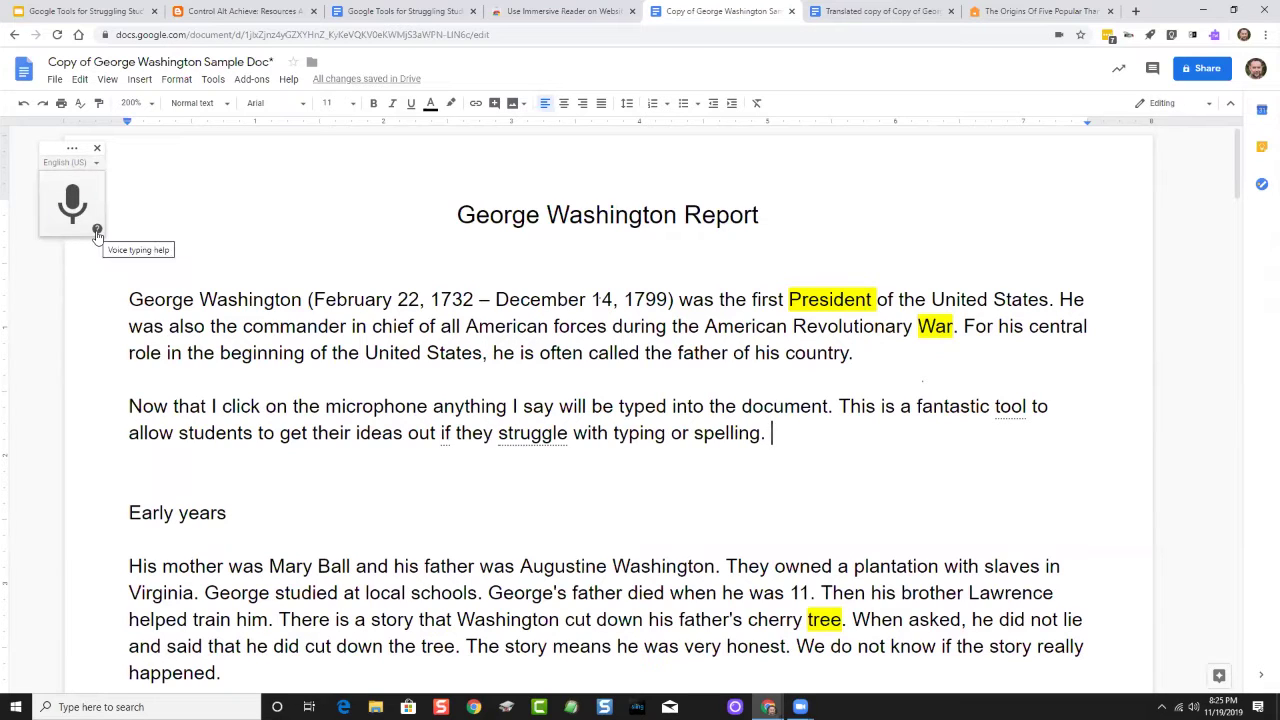
click(97, 233)
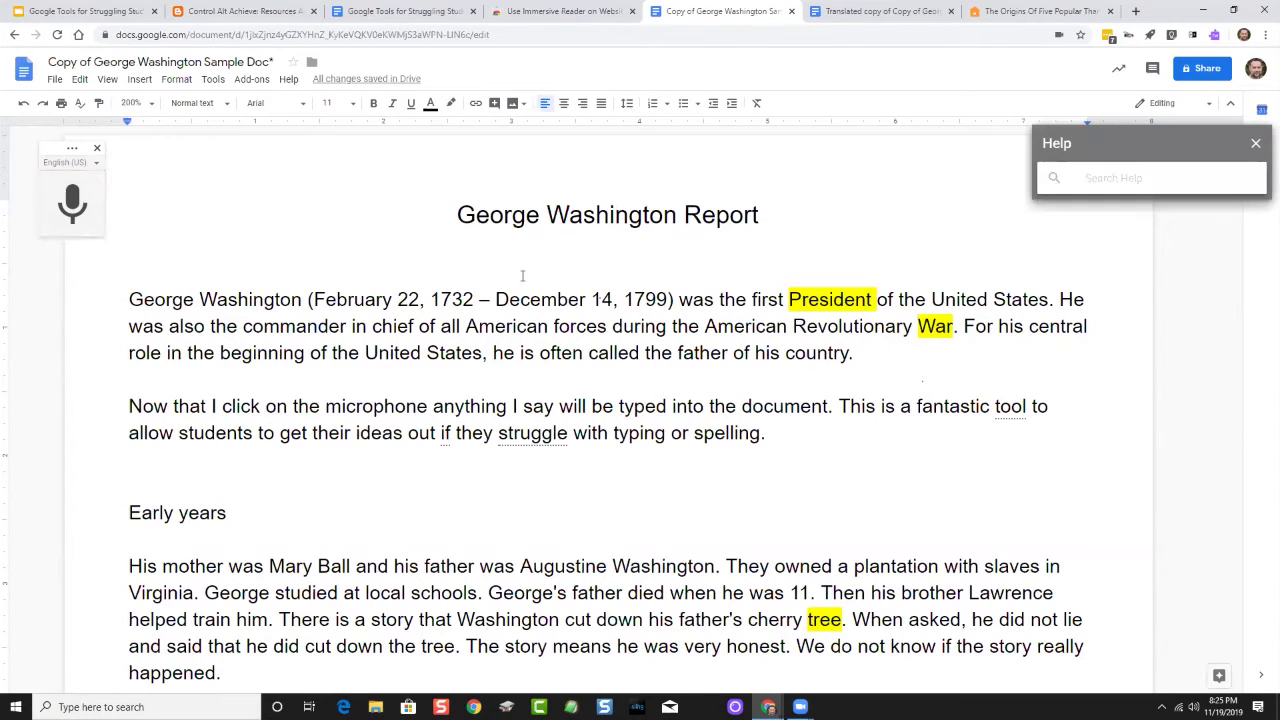
scroll(1095, 402, down, 4)
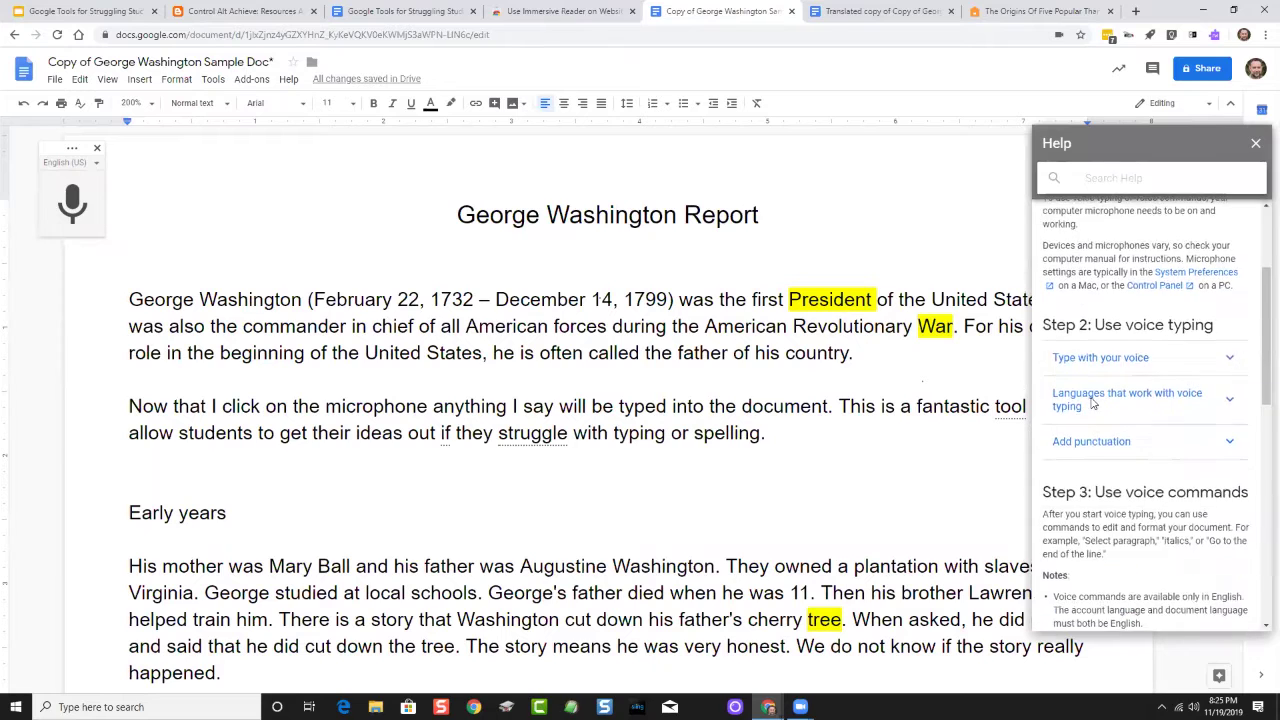
scroll(1093, 403, down, 2)
scroll(1100, 380, up, 4)
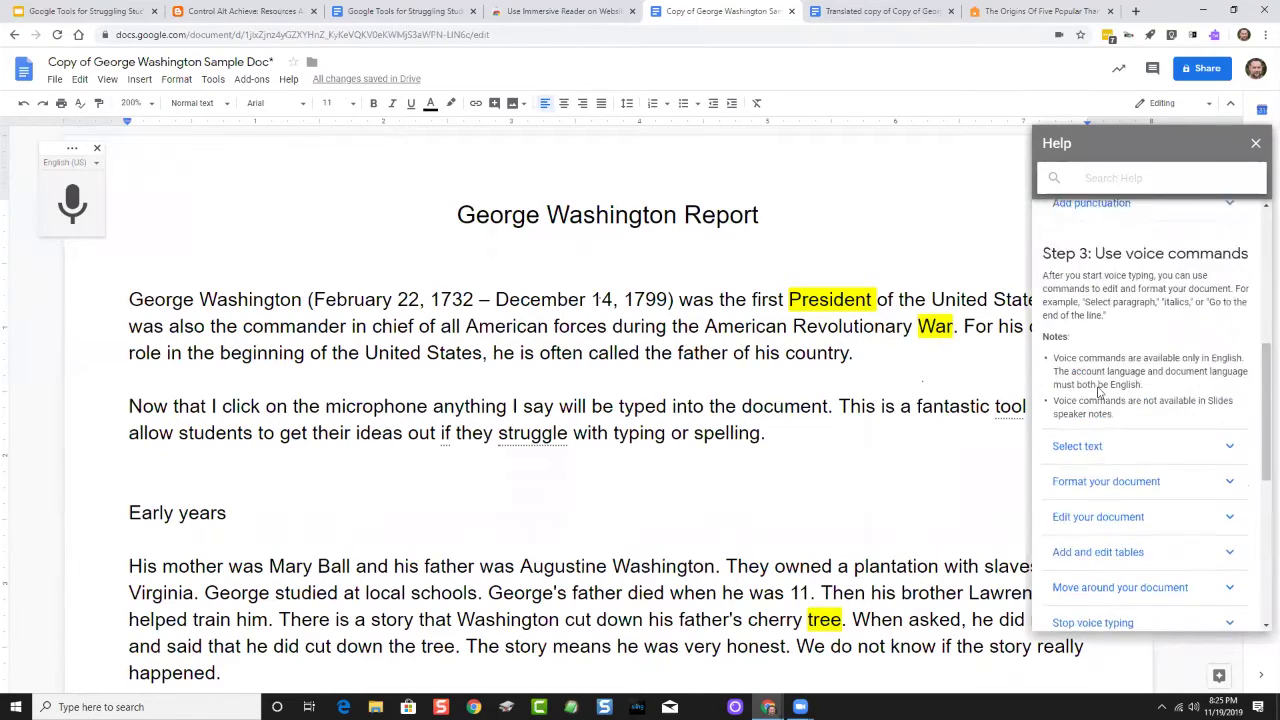
click(1107, 356)
click(1105, 358)
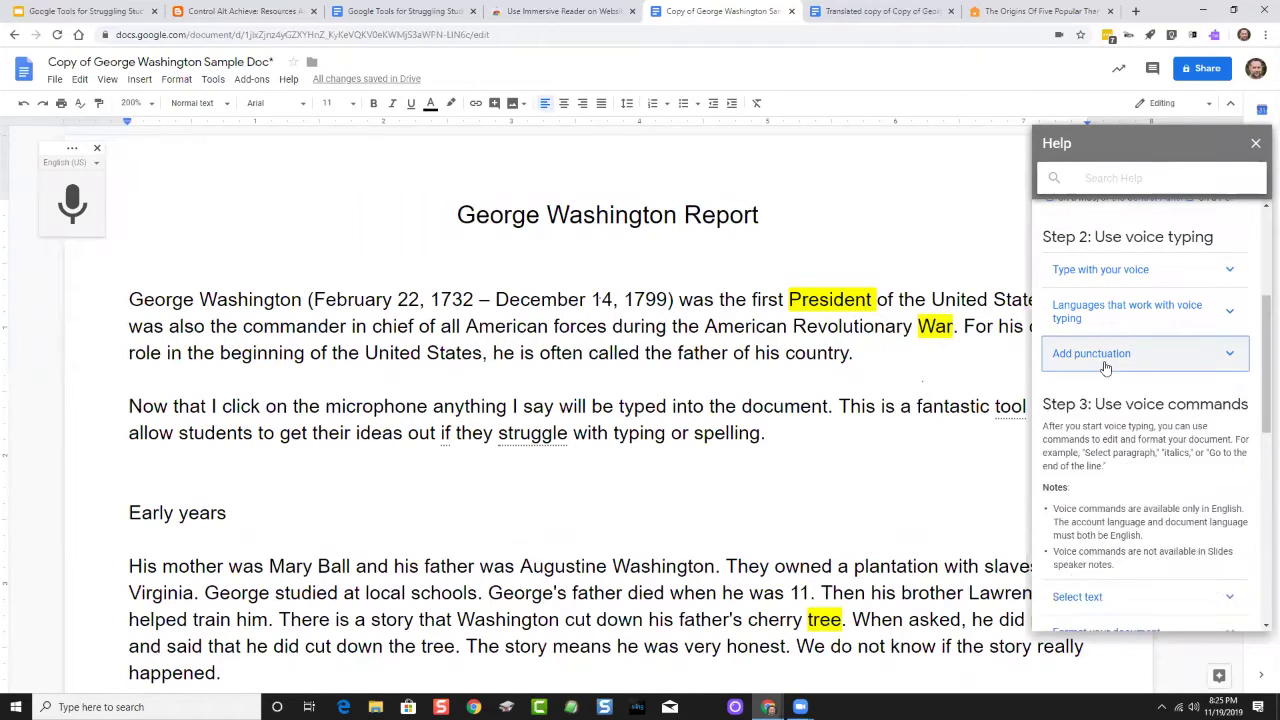
scroll(1105, 370, down, 3)
scroll(1107, 380, down, 2)
scroll(1106, 366, up, 1)
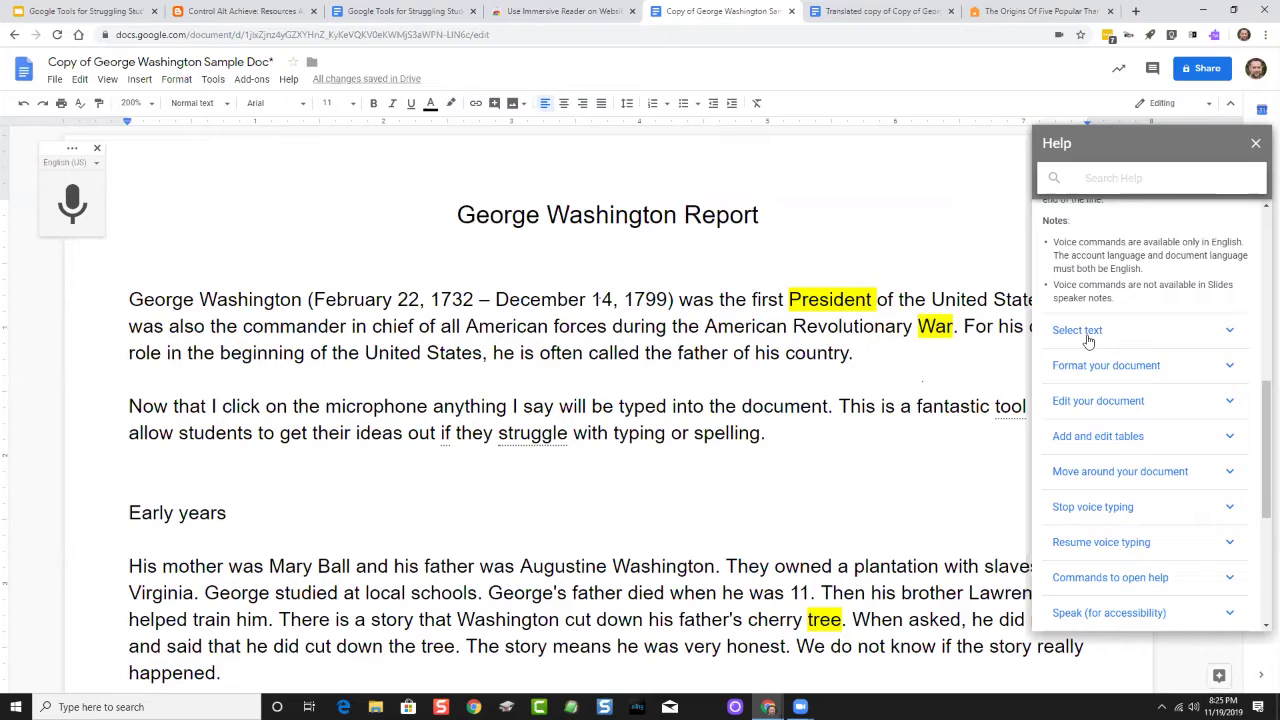
scroll(1088, 340, down, 2)
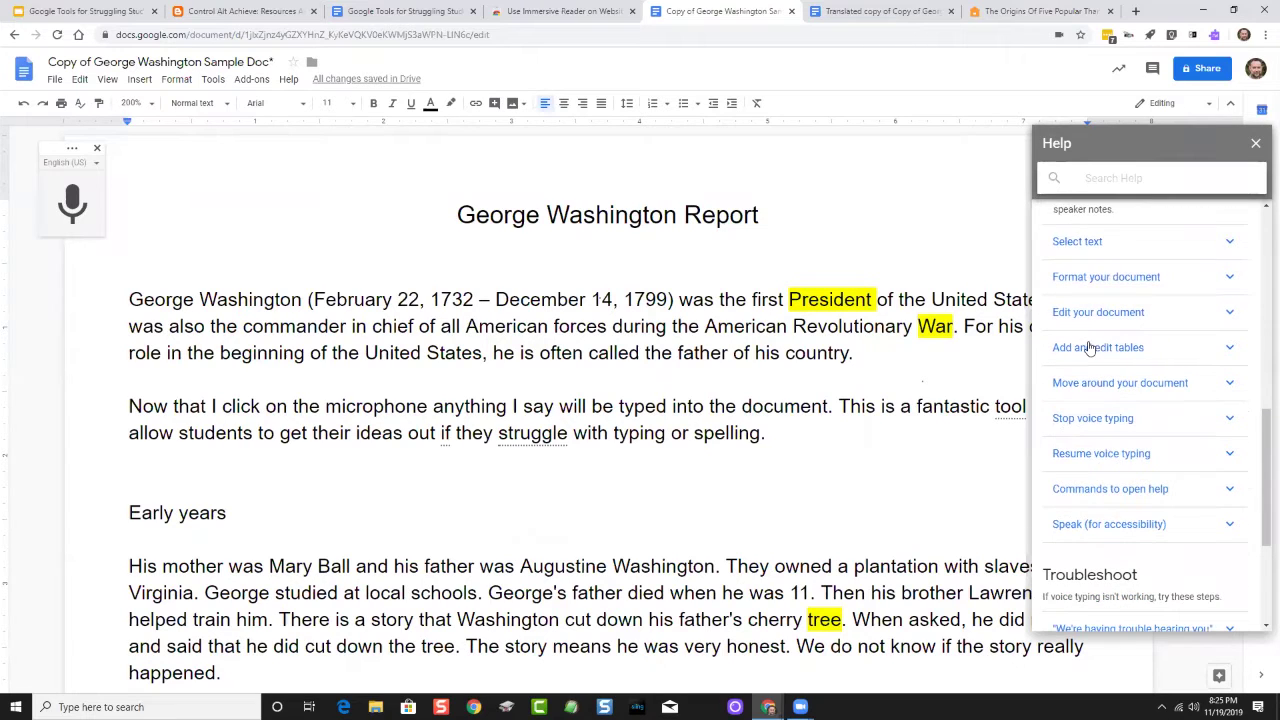
click(1255, 144)
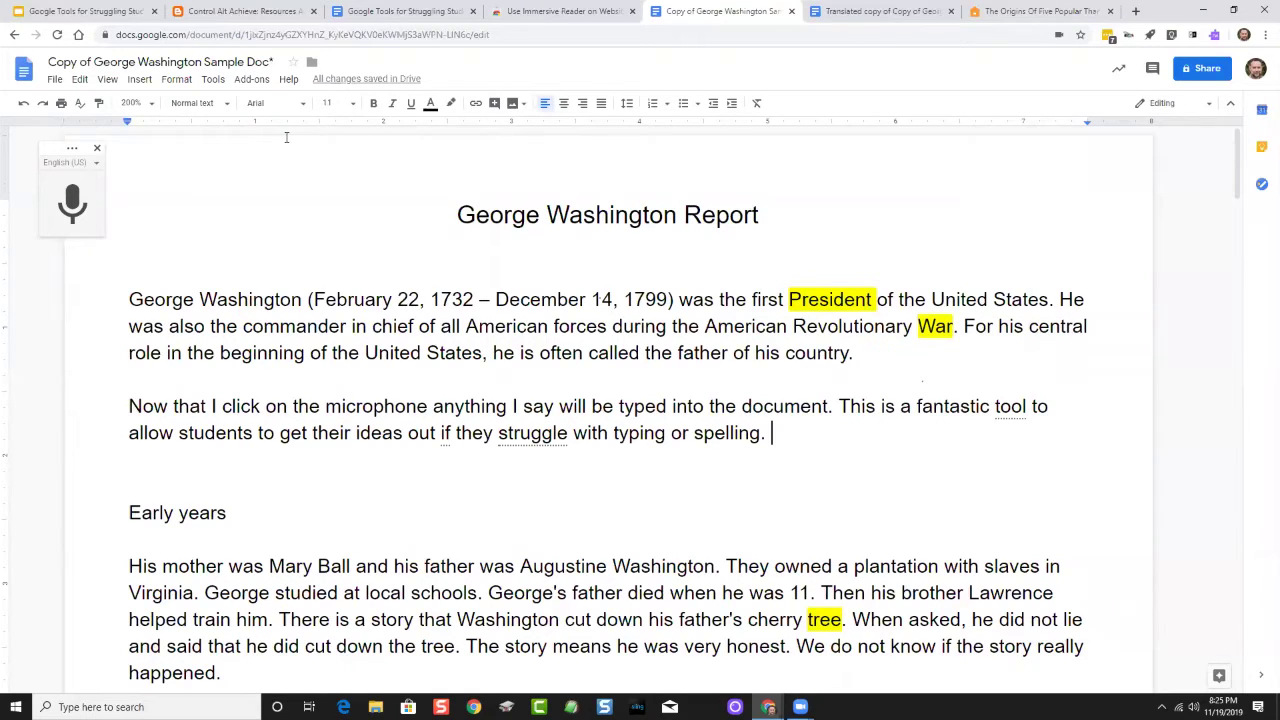
click(95, 165)
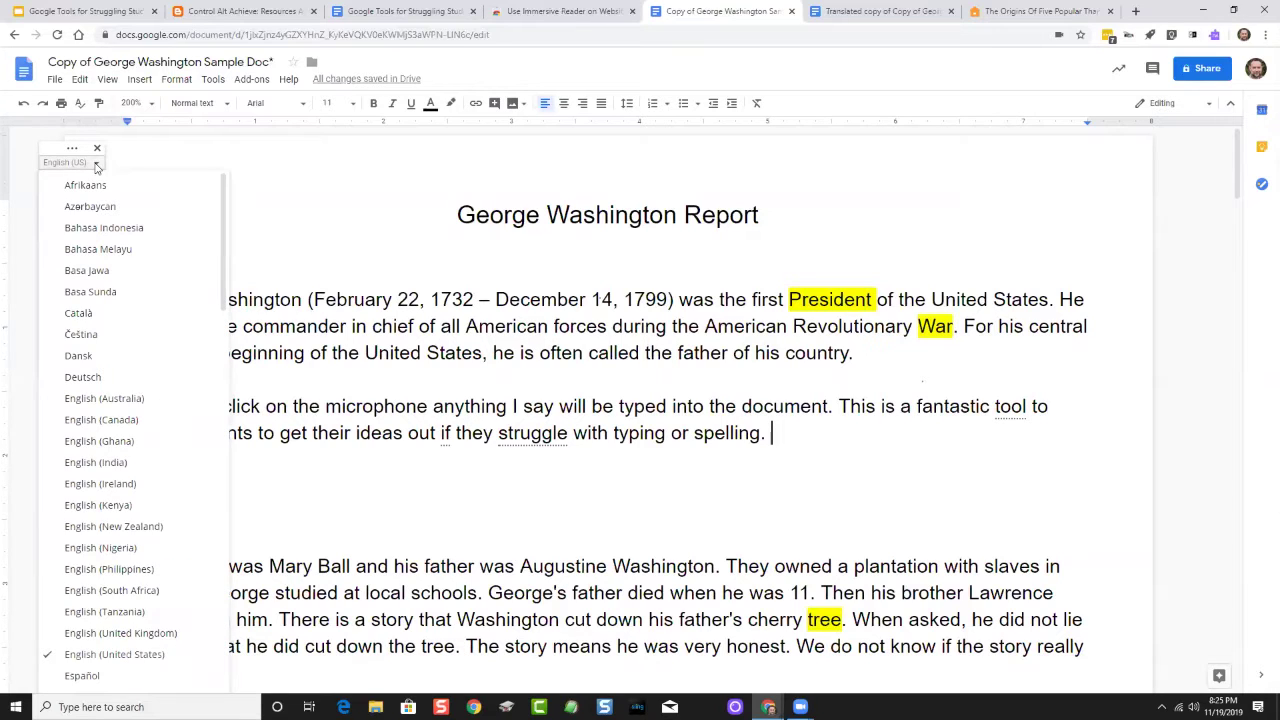
scroll(115, 255, down, 4)
scroll(117, 261, down, 6)
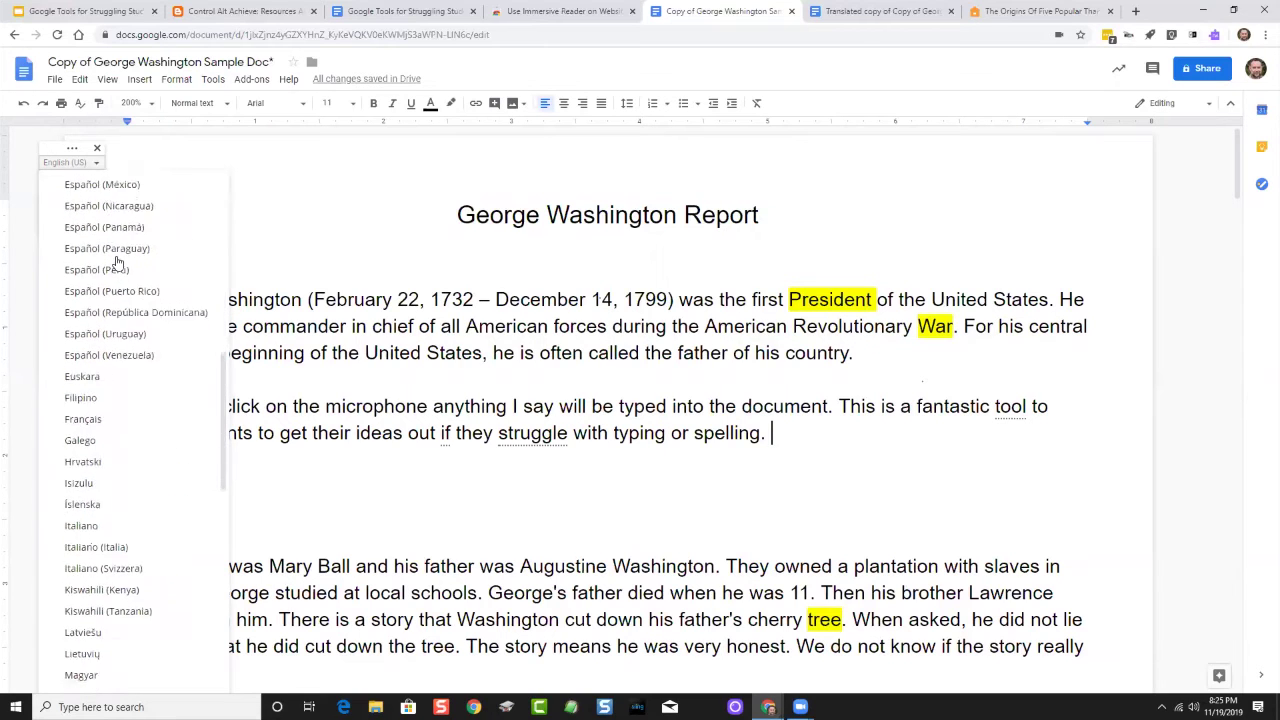
scroll(117, 261, up, 1)
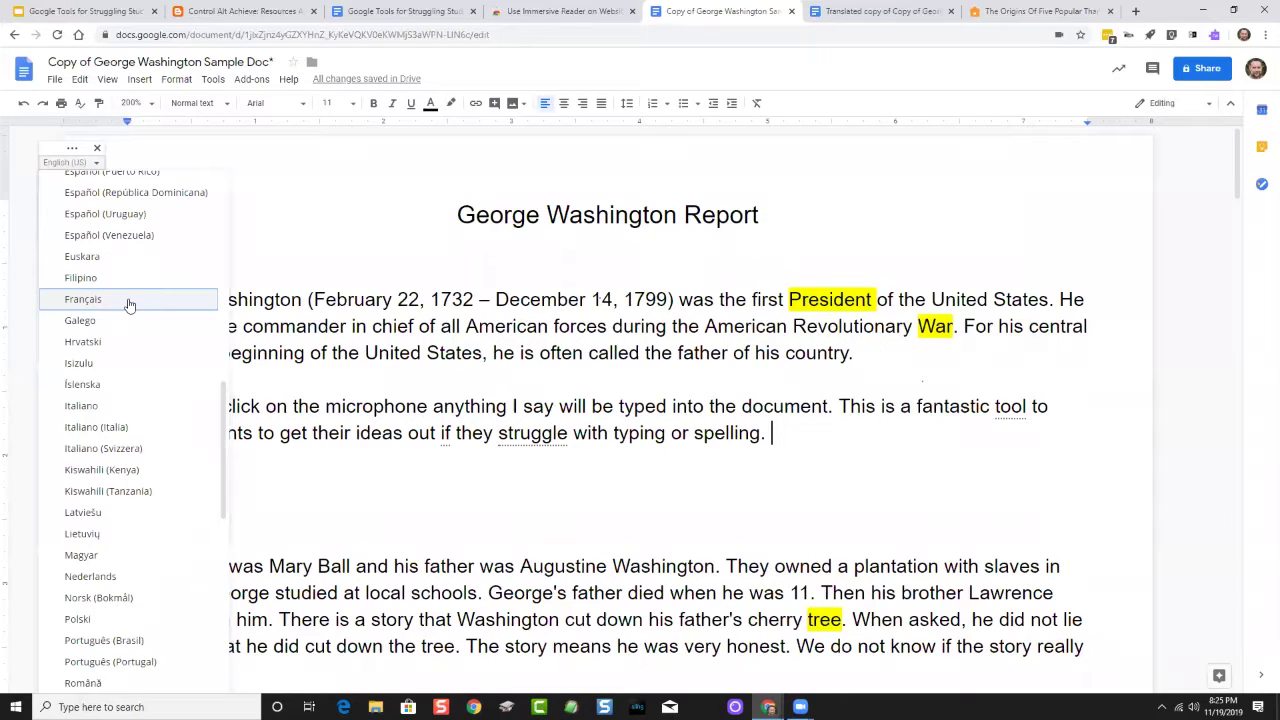
scroll(134, 302, up, 5)
scroll(140, 304, up, 4)
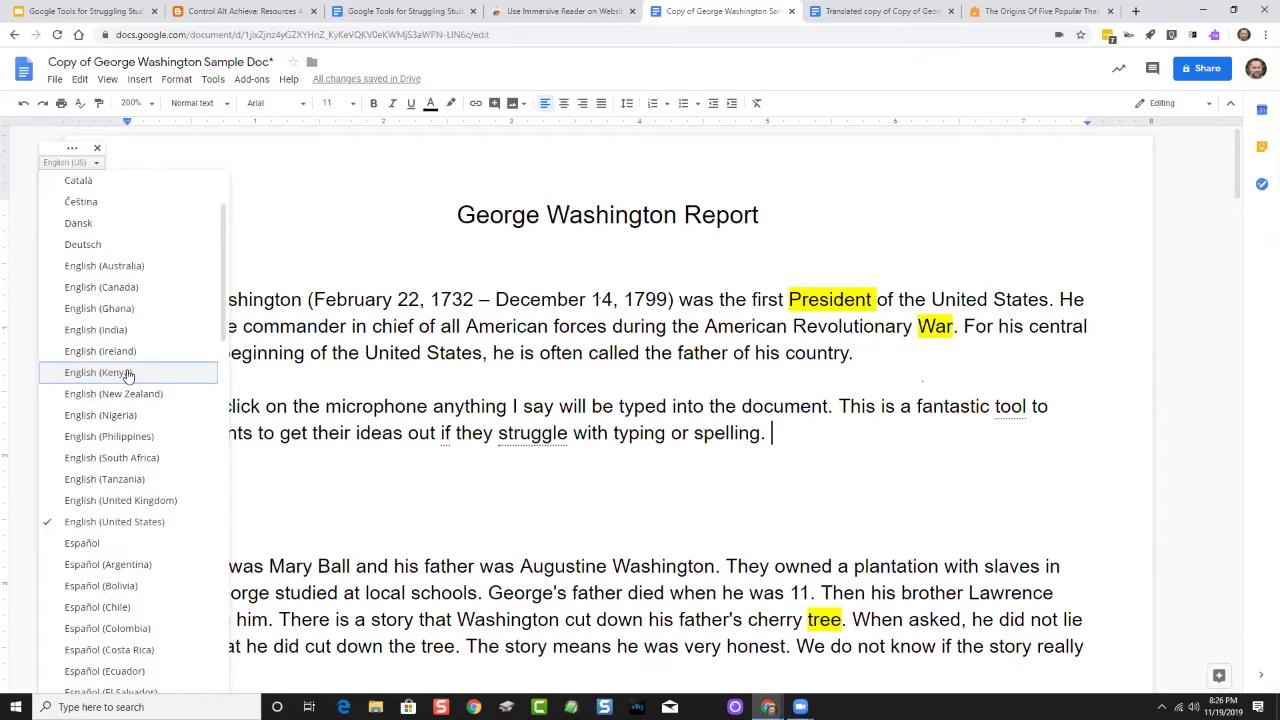
click(782, 436)
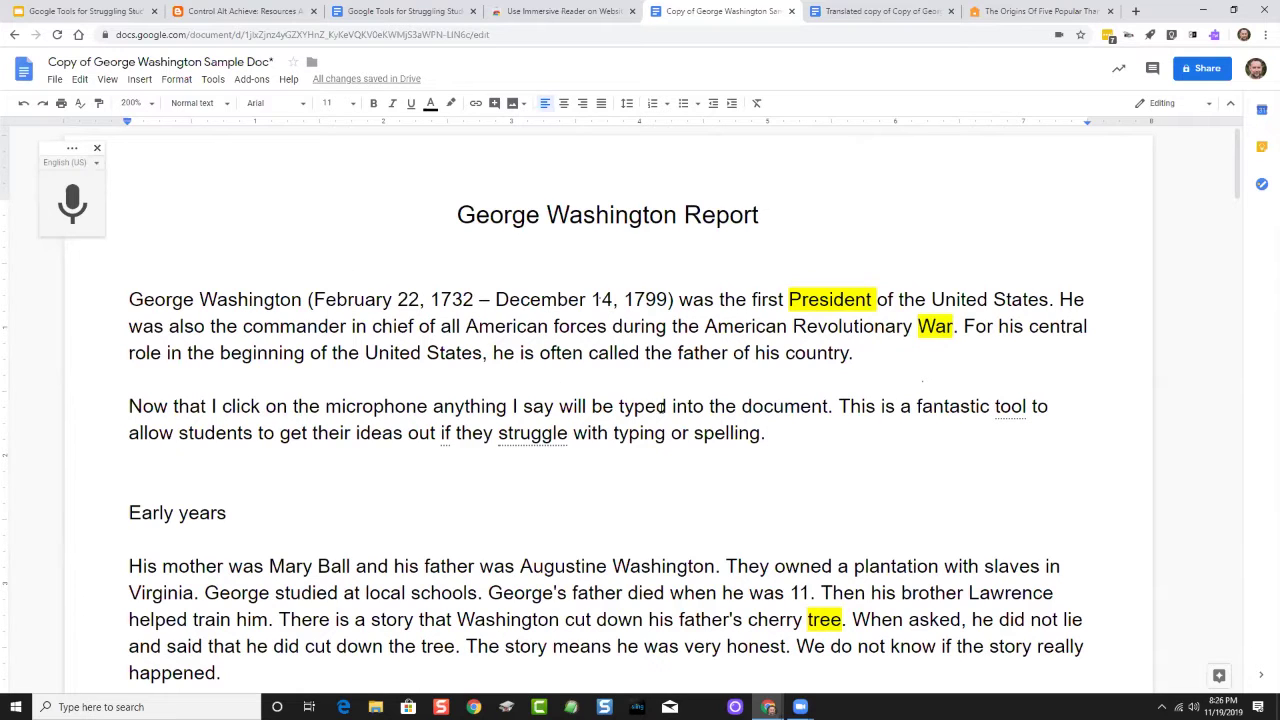
Step: Deselect the dictated paragraph and turn off voice typing
drag(757, 430, 297, 370)
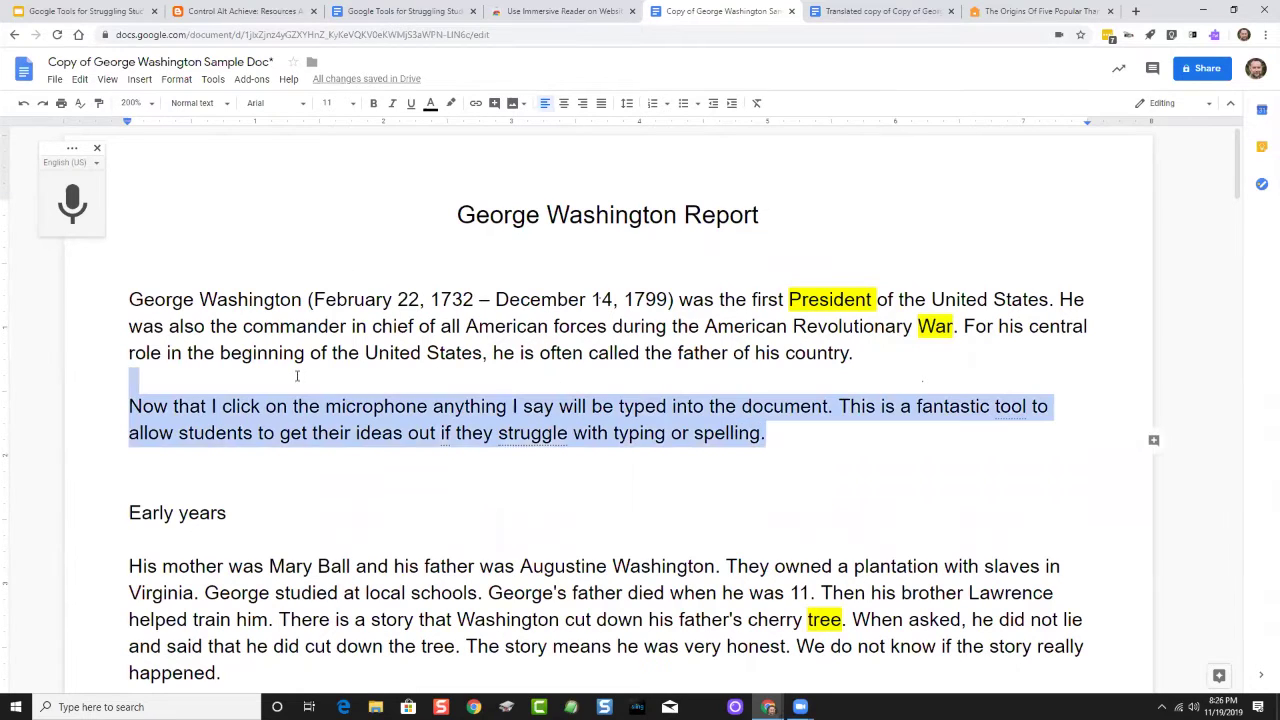
click(295, 378)
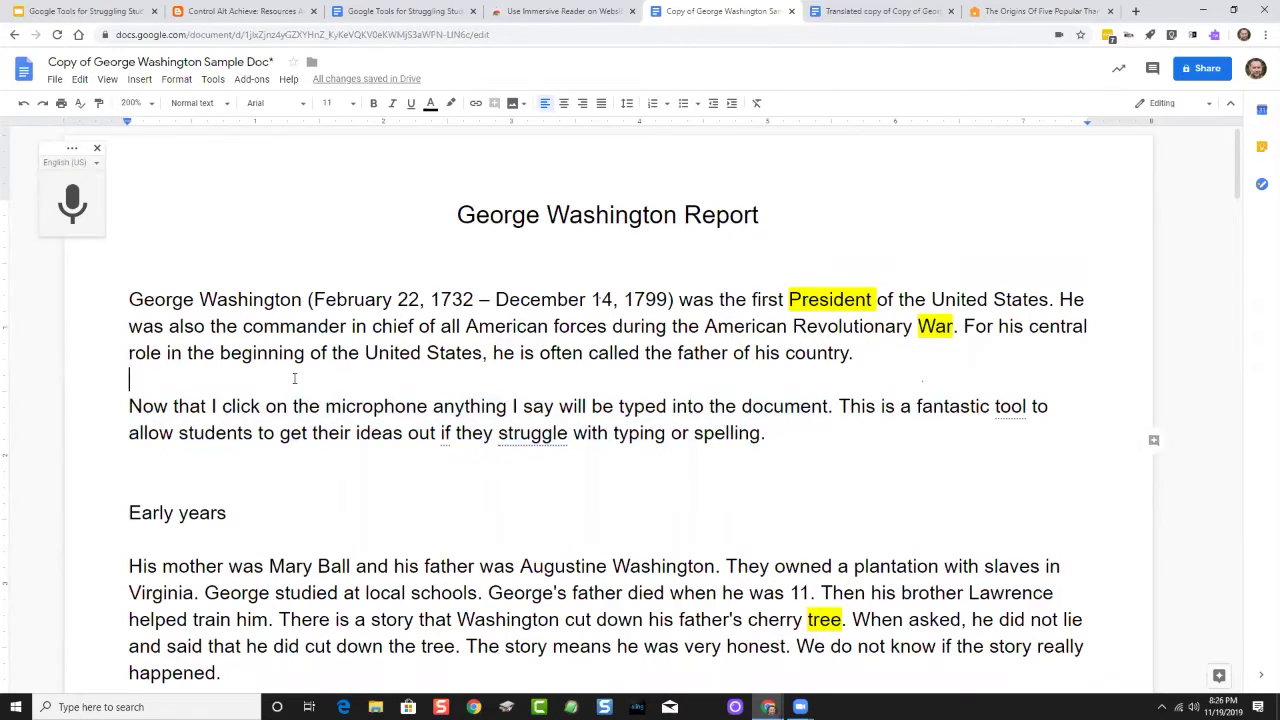
click(97, 150)
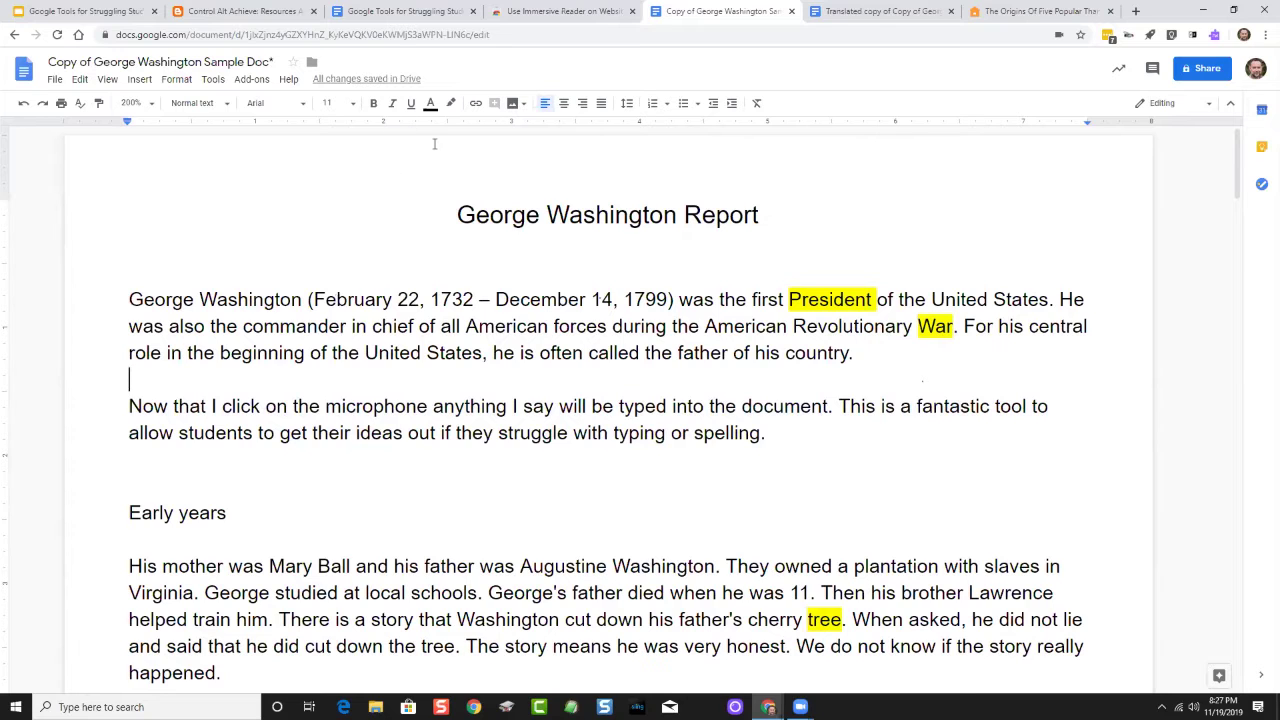
Step: Go to the Google Tools for Struggling Students doc and show the browser's installed extensions
click(400, 14)
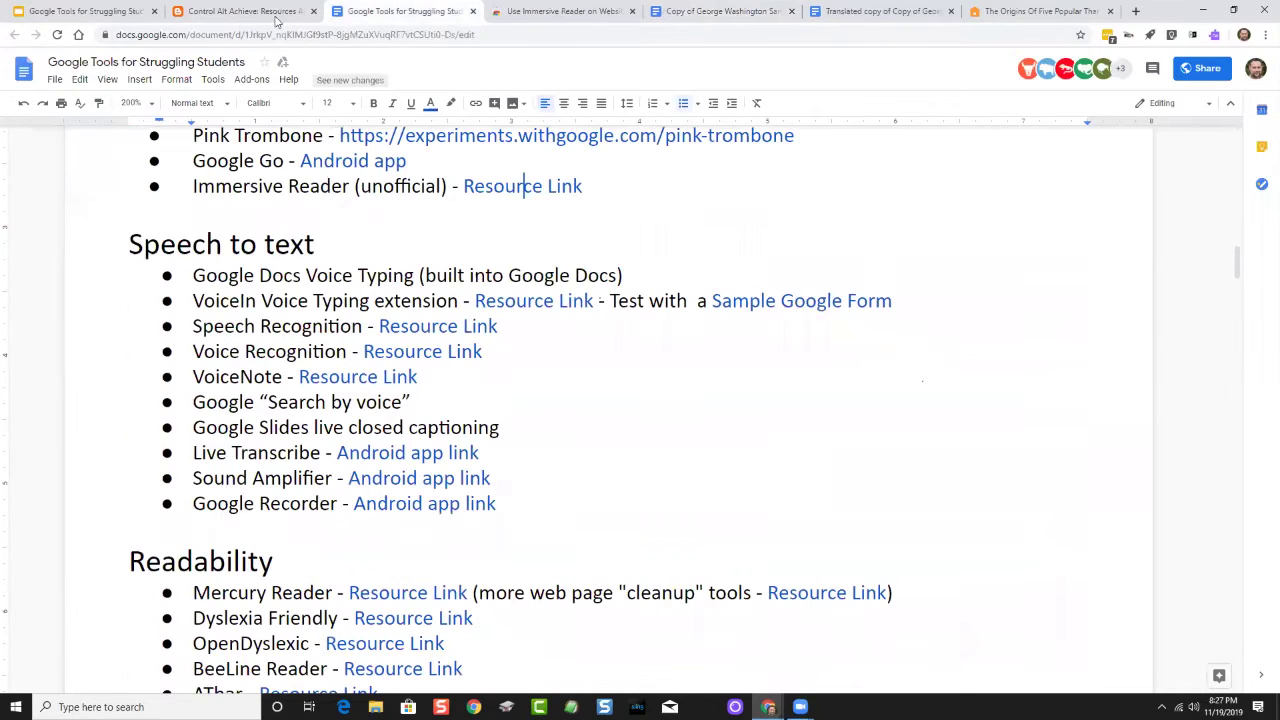
click(90, 11)
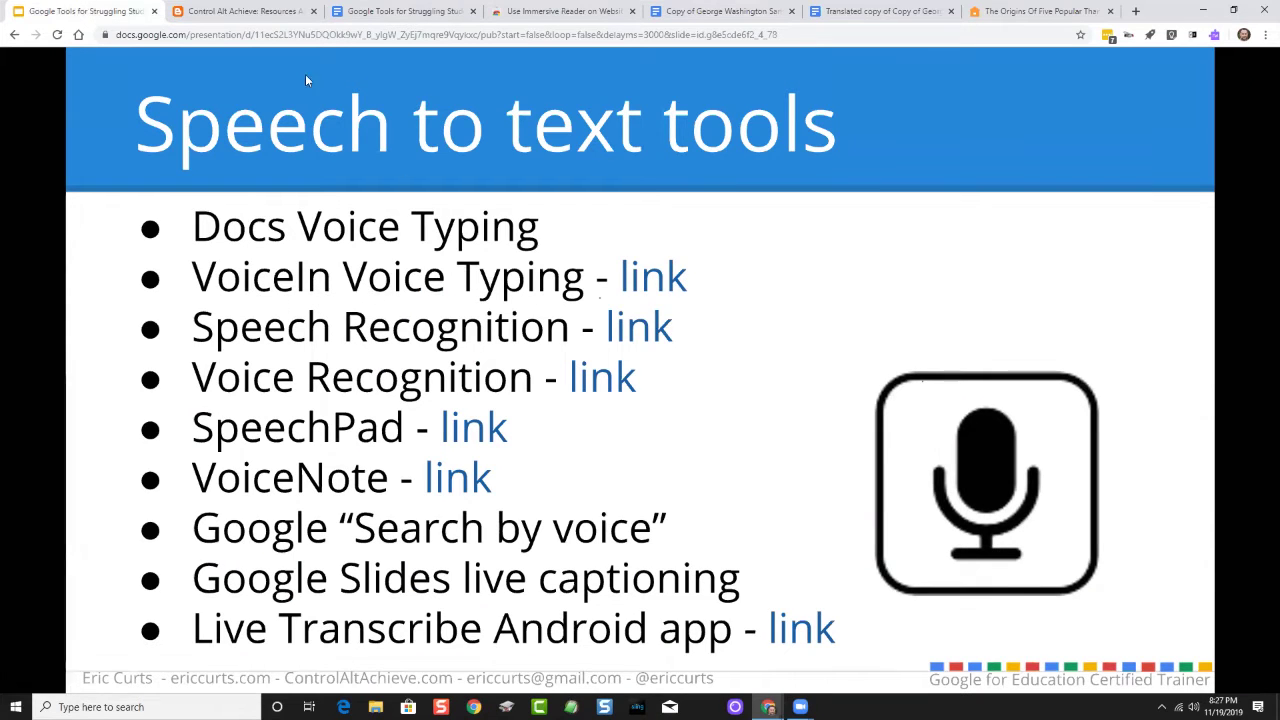
click(383, 14)
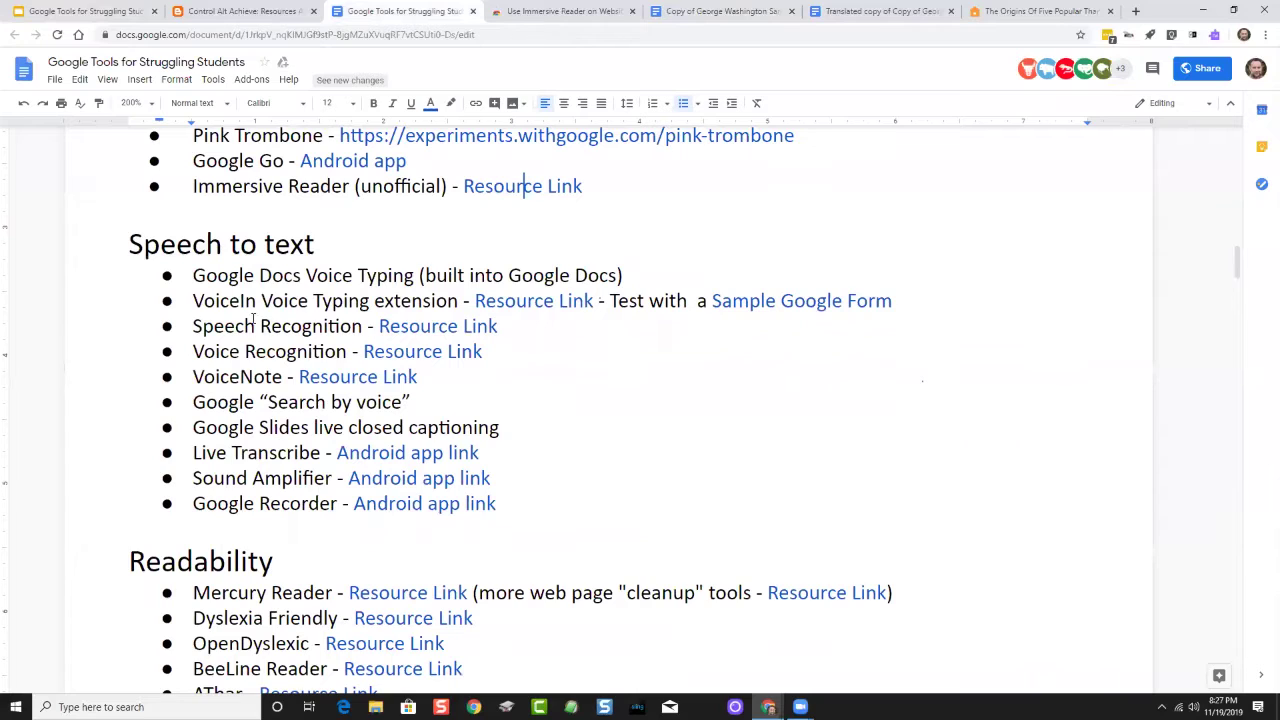
drag(240, 300, 398, 302)
click(400, 301)
click(1128, 36)
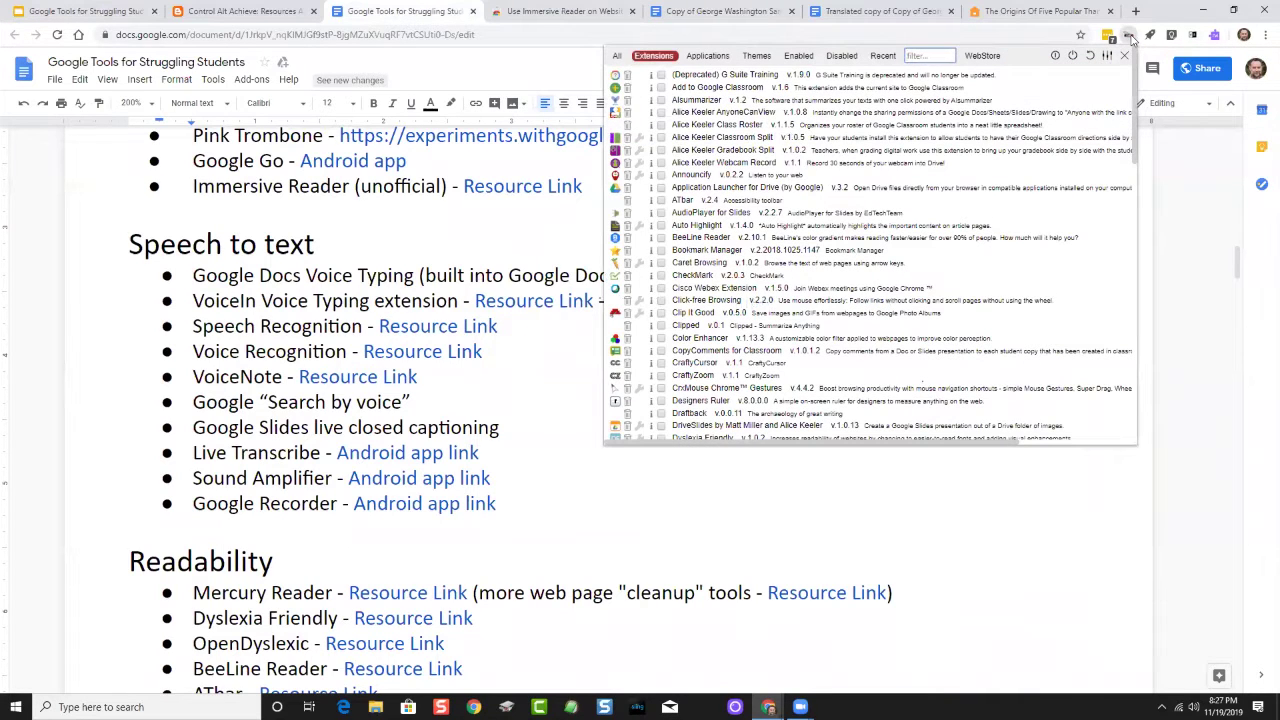
Step: Enable the Voice In Voice Typing extension in the extension list, then close the list
key(b)
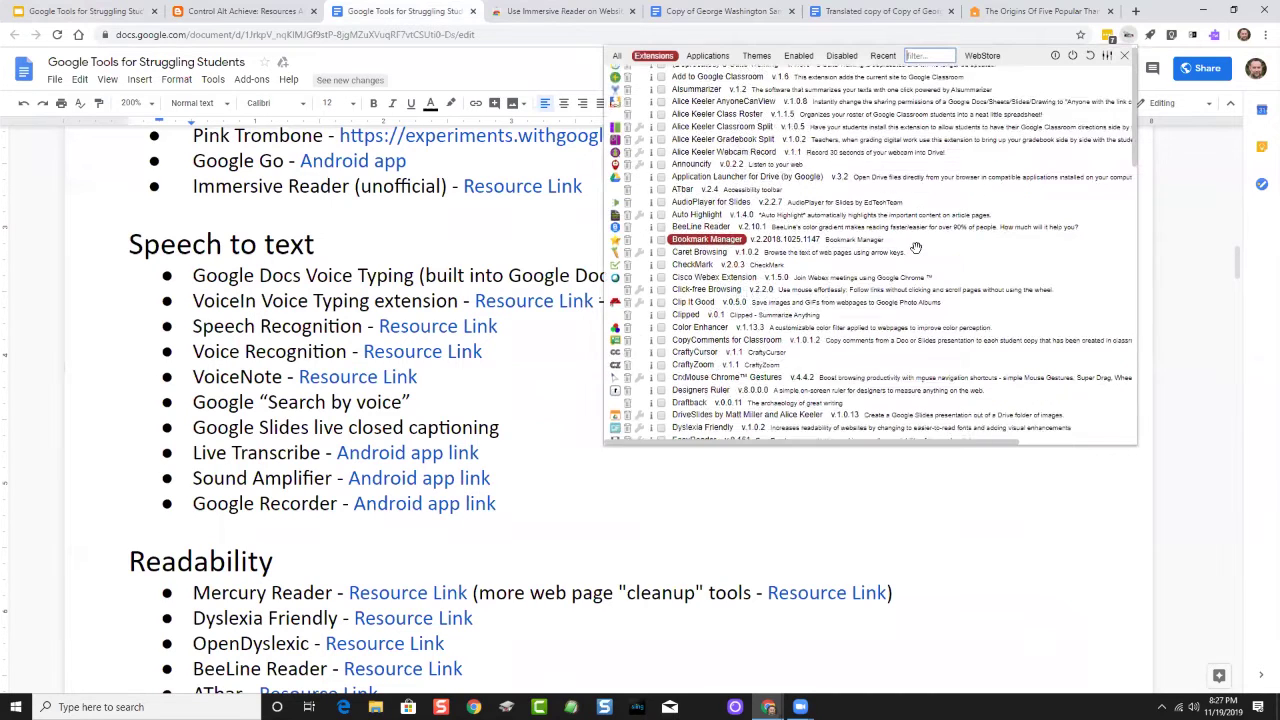
click(1129, 35)
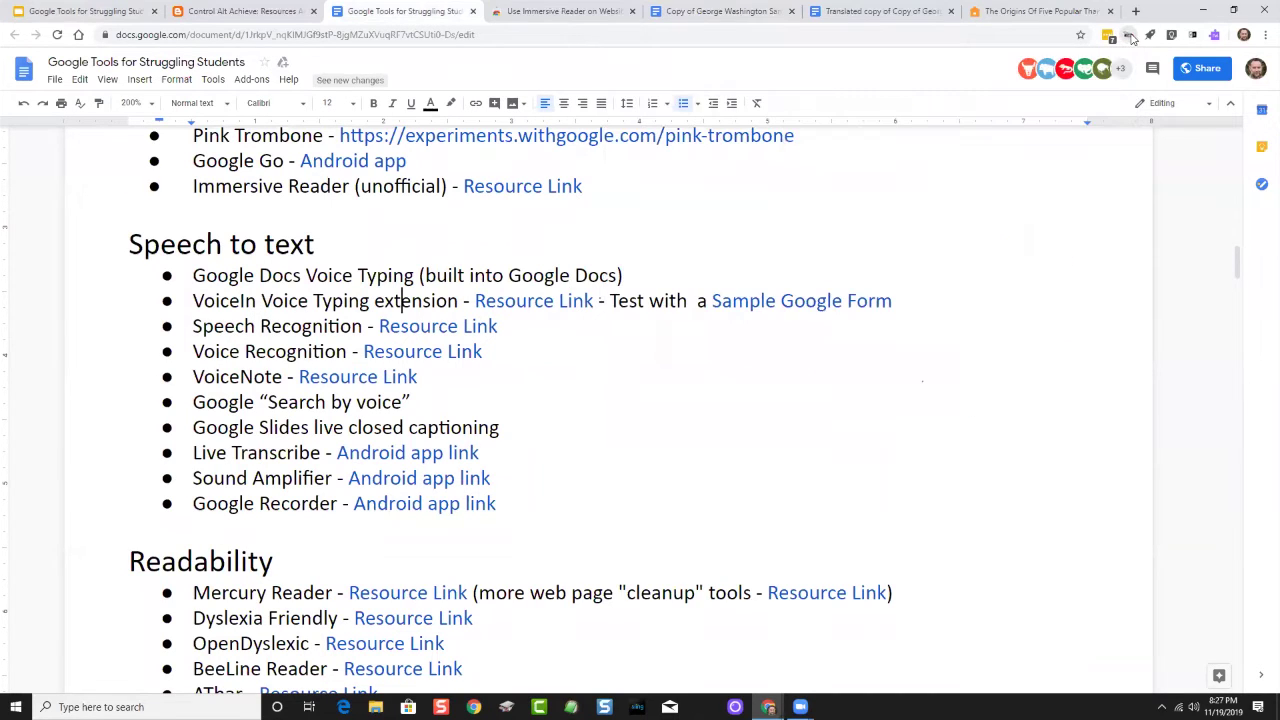
click(1129, 35)
key(b)
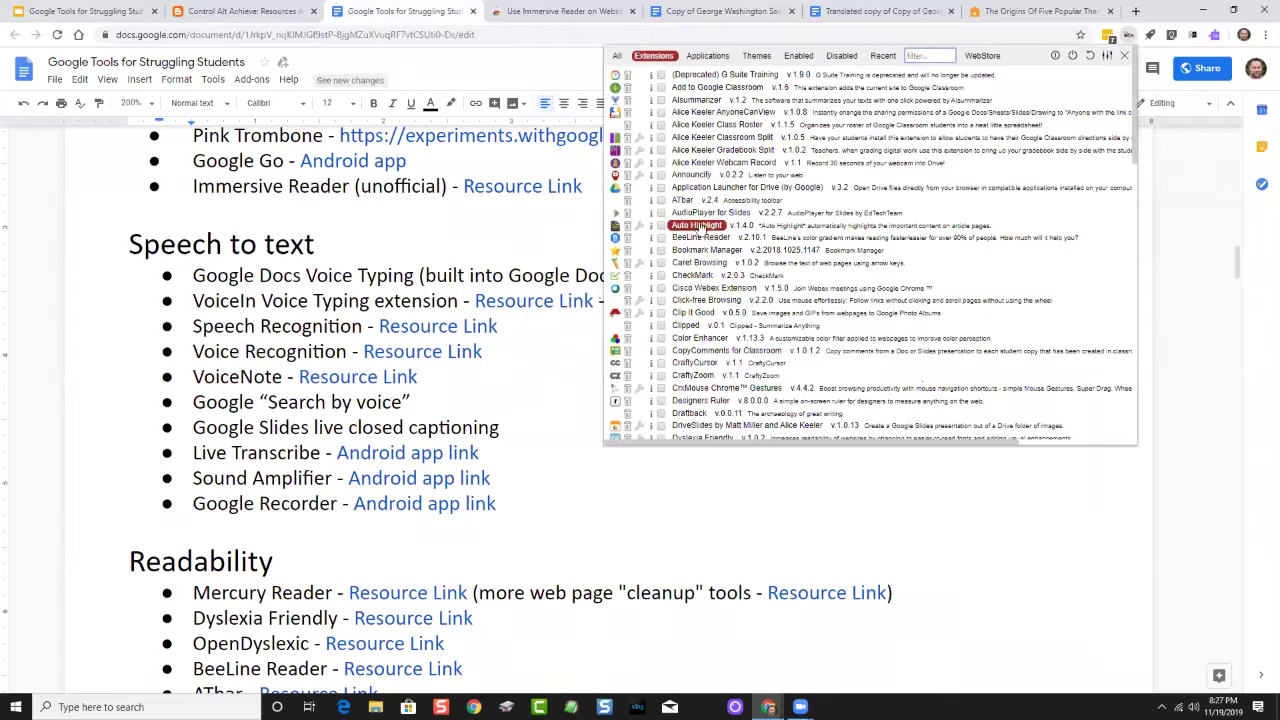
scroll(692, 228, down, 10)
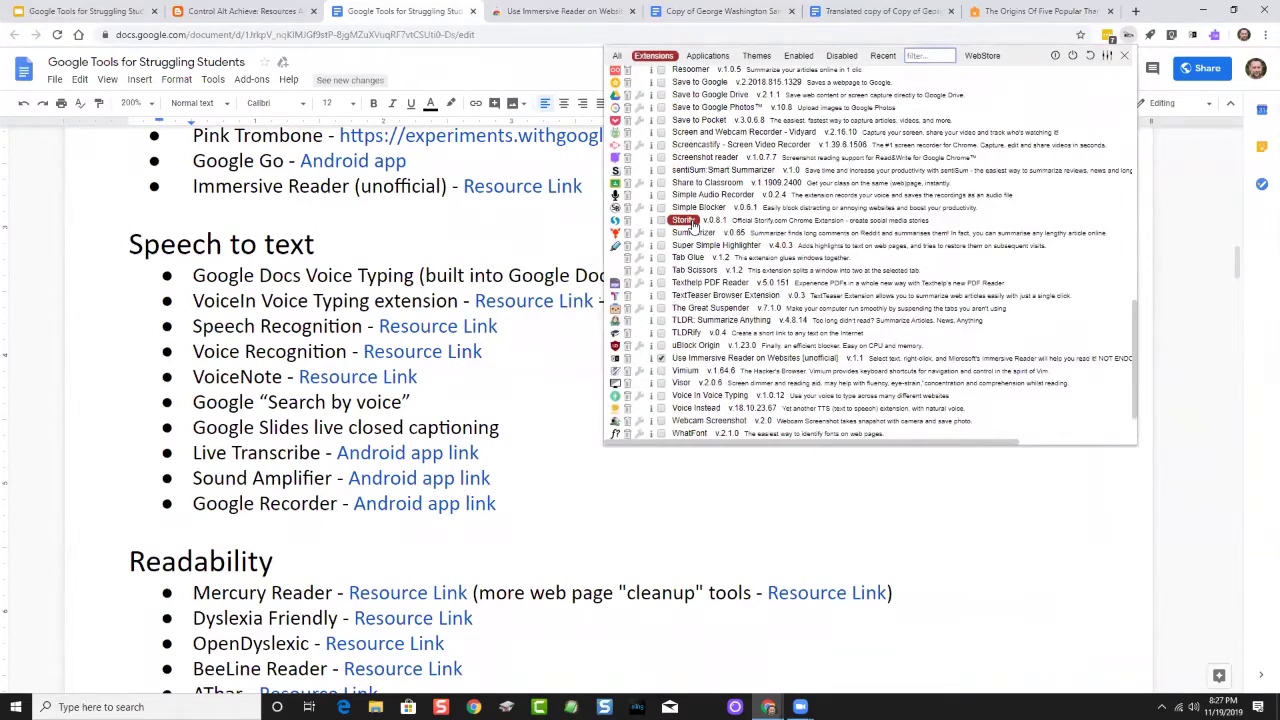
scroll(690, 224, down, 2)
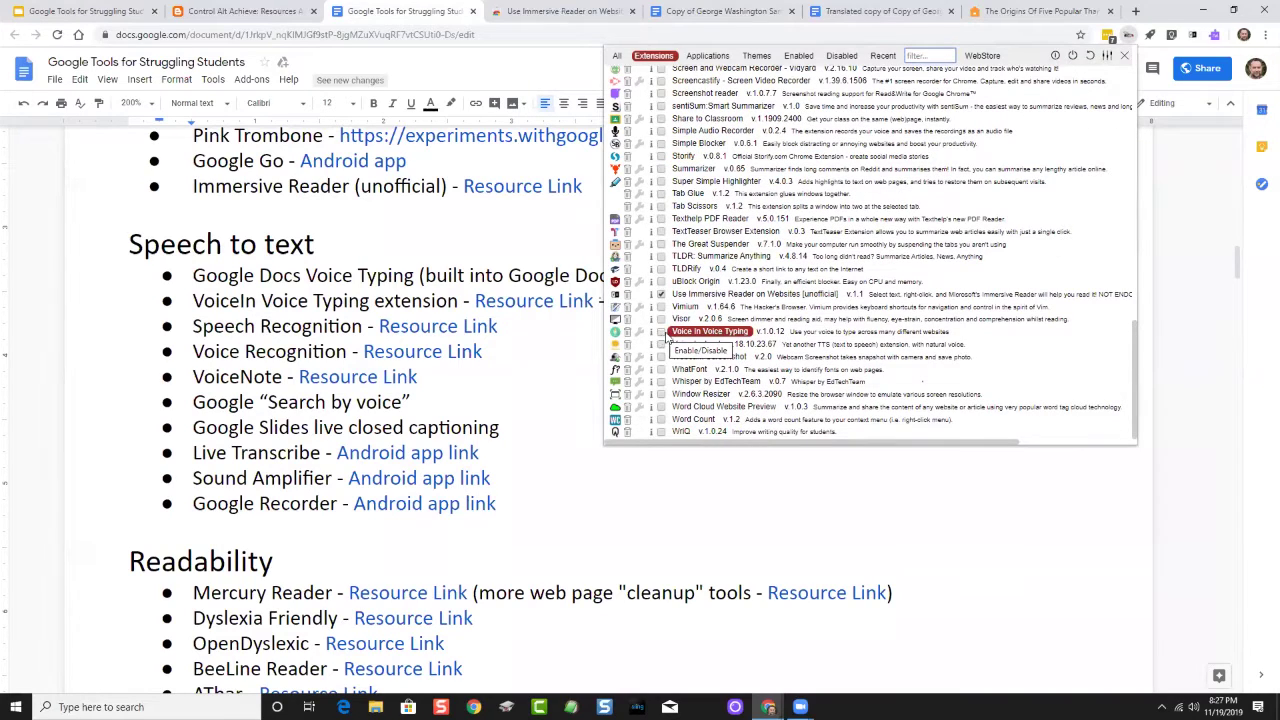
scroll(706, 302, up, 5)
scroll(700, 308, down, 5)
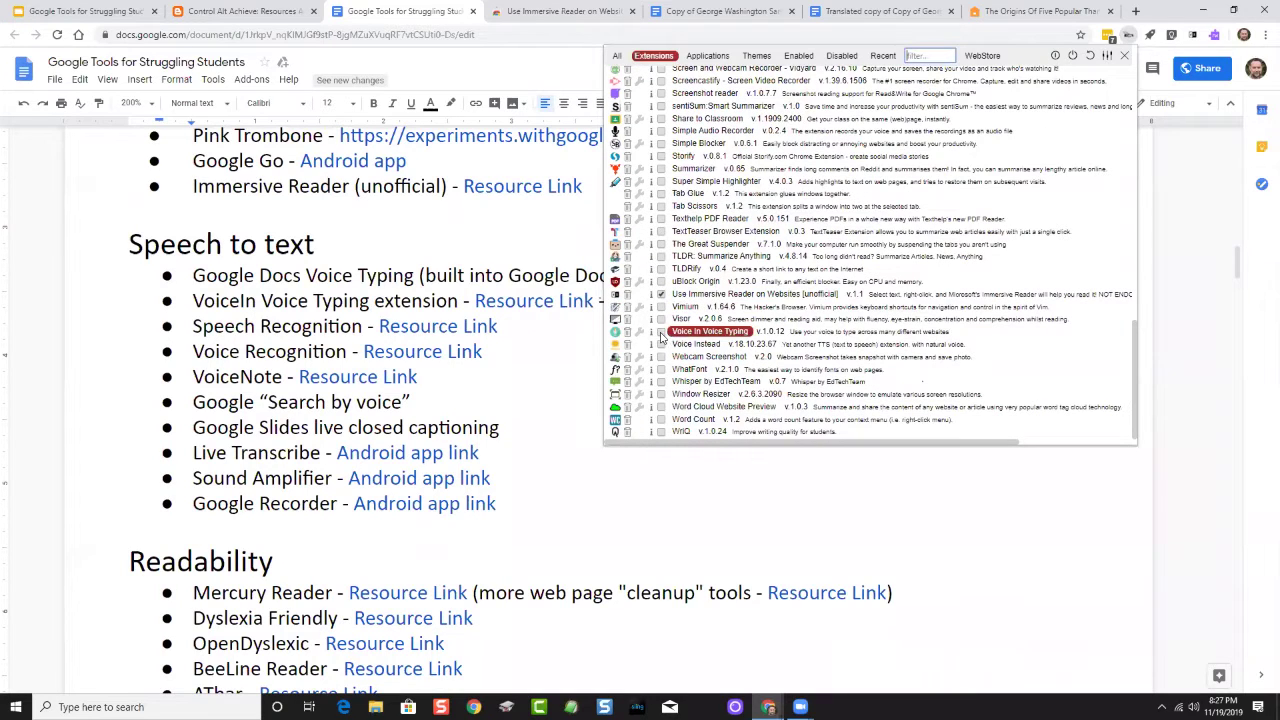
click(661, 332)
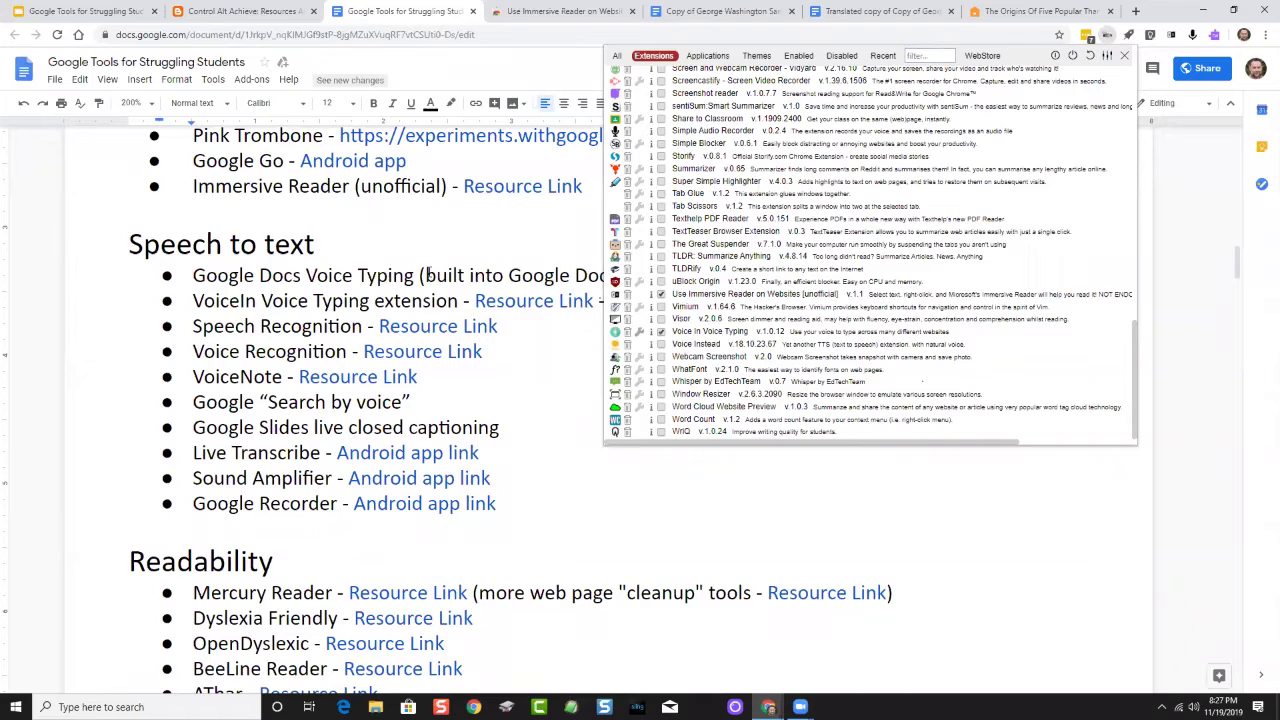
click(1153, 52)
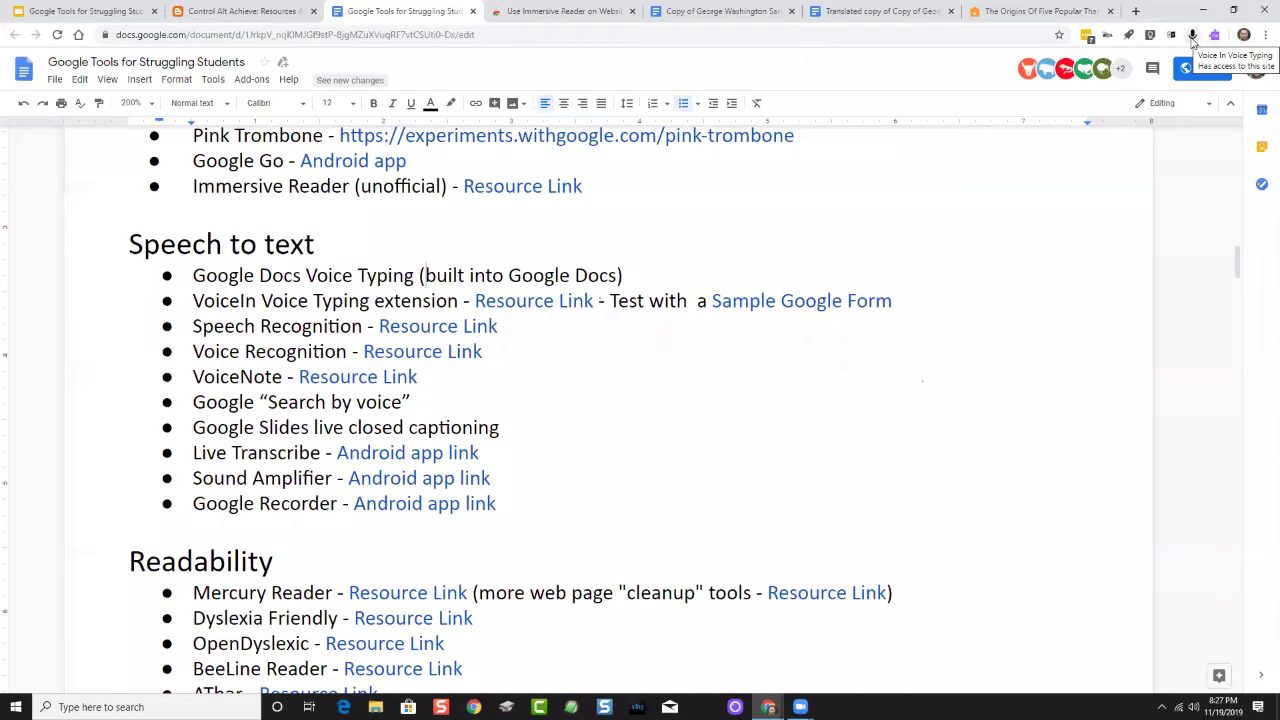
click(793, 301)
Step: Open the Sample Google Form, zoom in, and dictate 'This is just a test' with Voice In
click(796, 327)
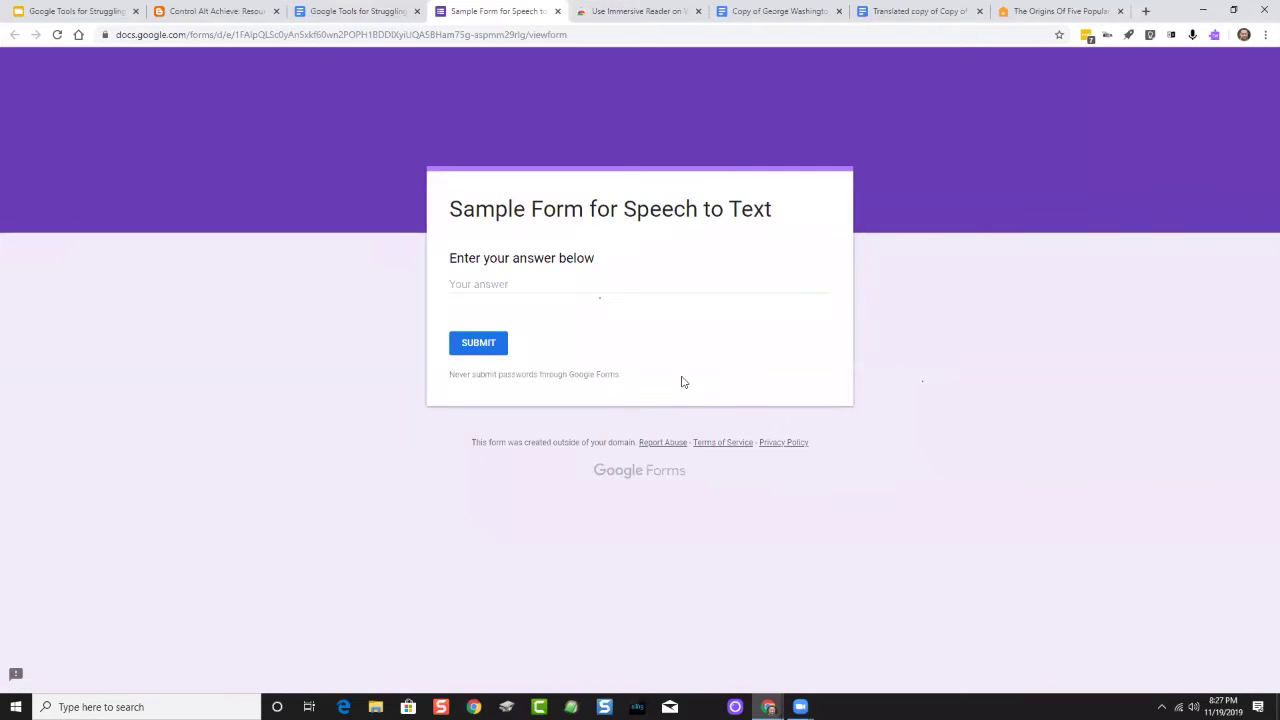
key(ctrl+plus)
key(ctrl+plus)
key(ctrl+plus)
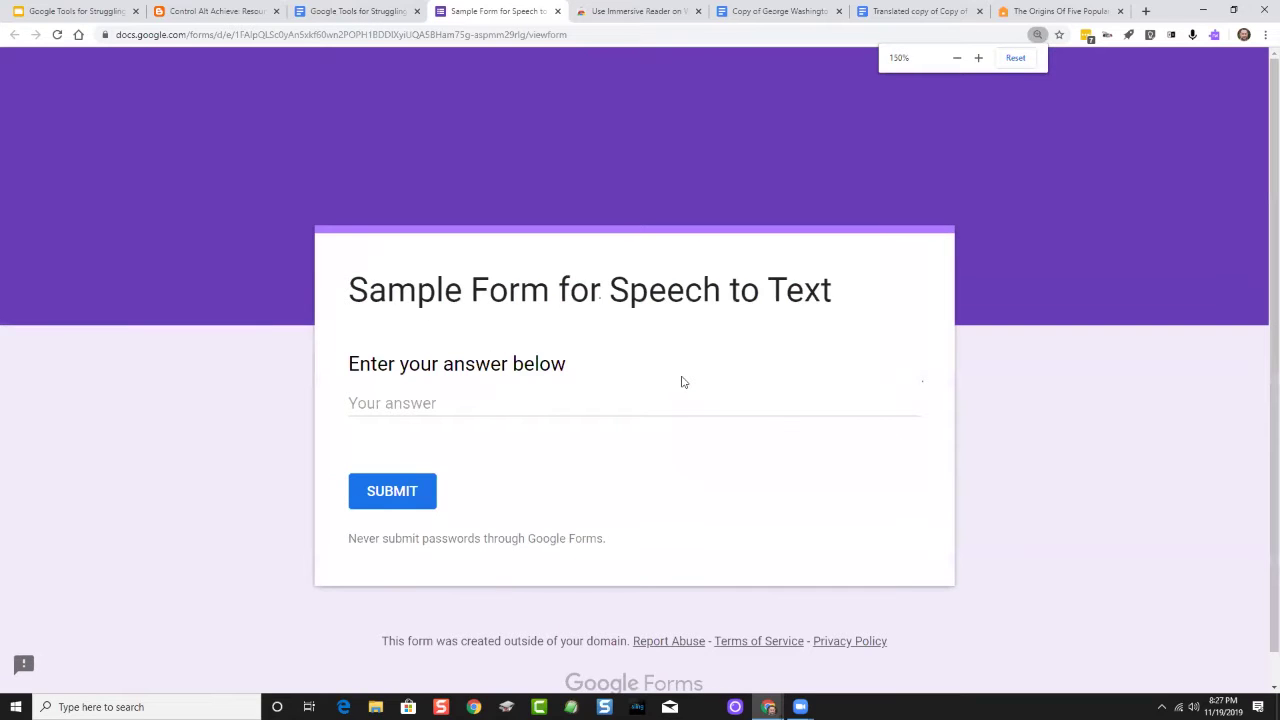
click(505, 403)
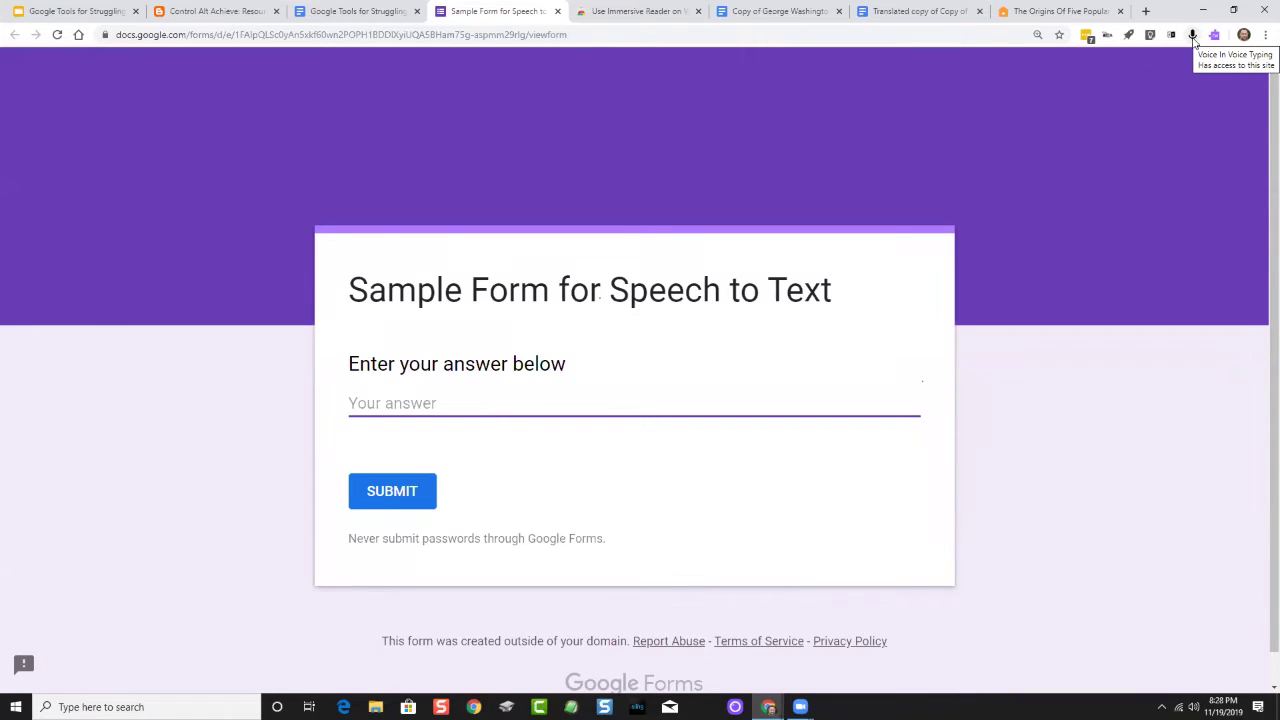
right_click(379, 404)
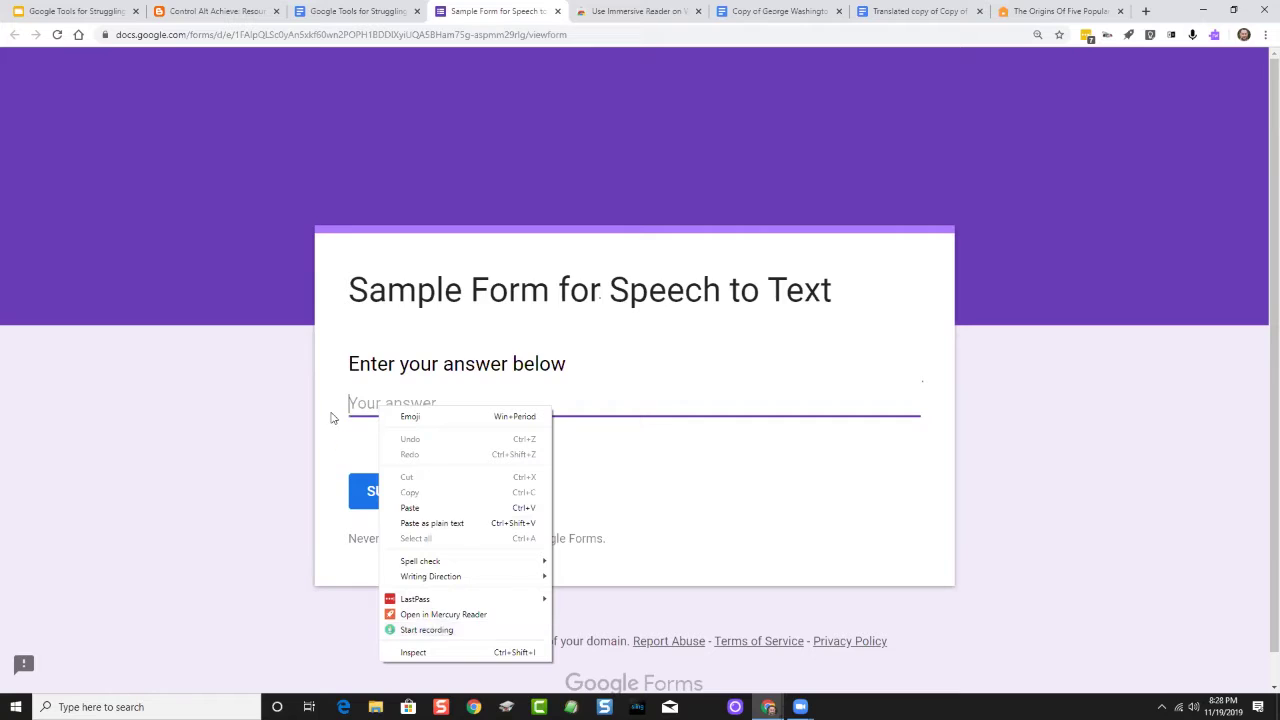
key(Escape)
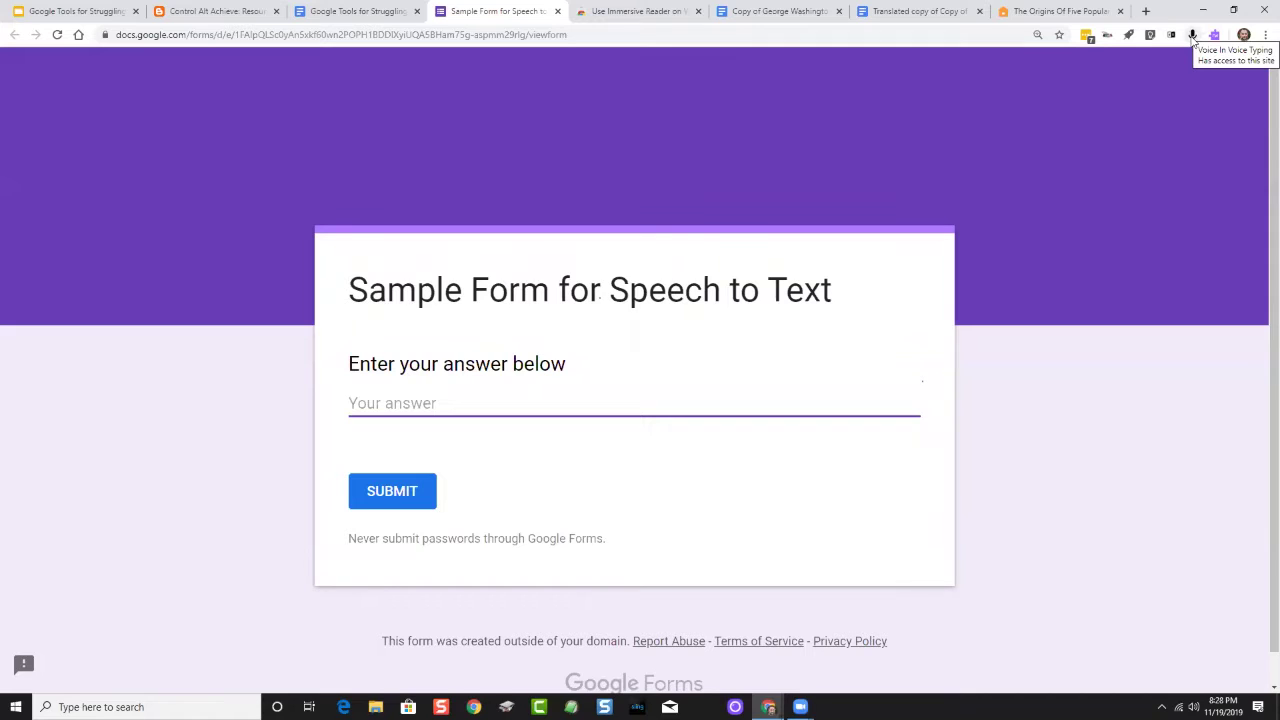
click(1192, 35)
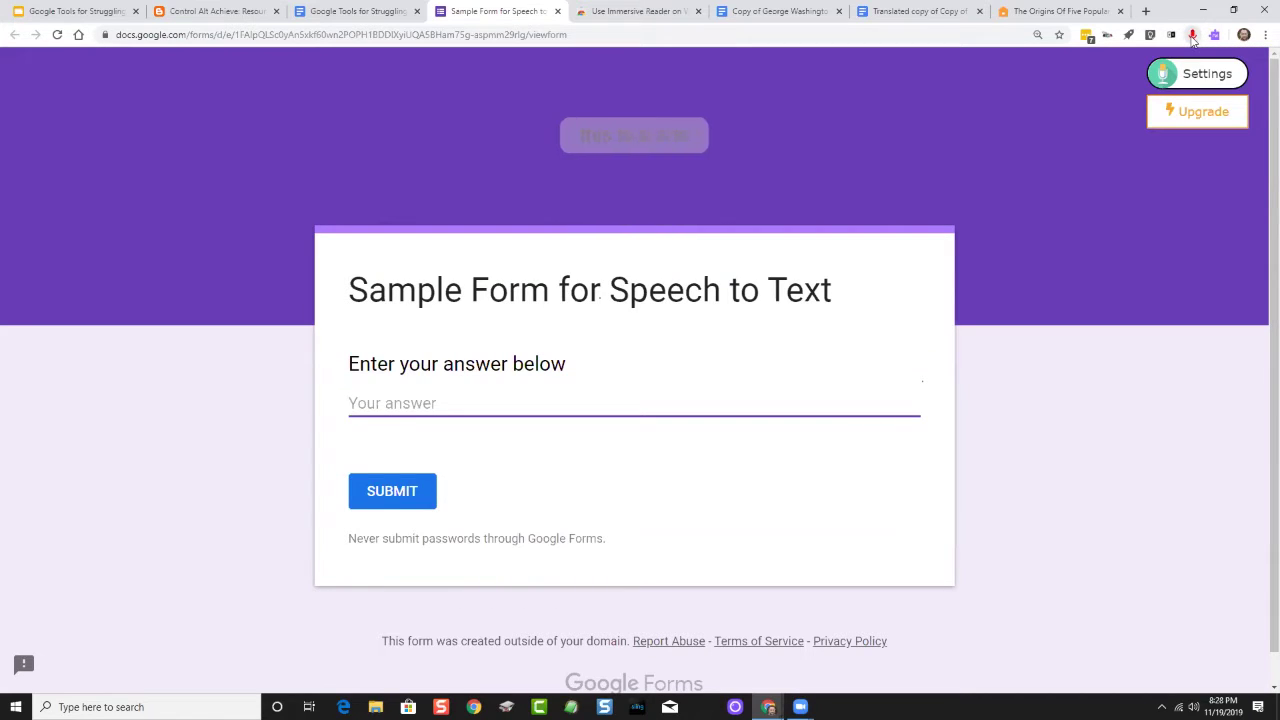
click(1192, 36)
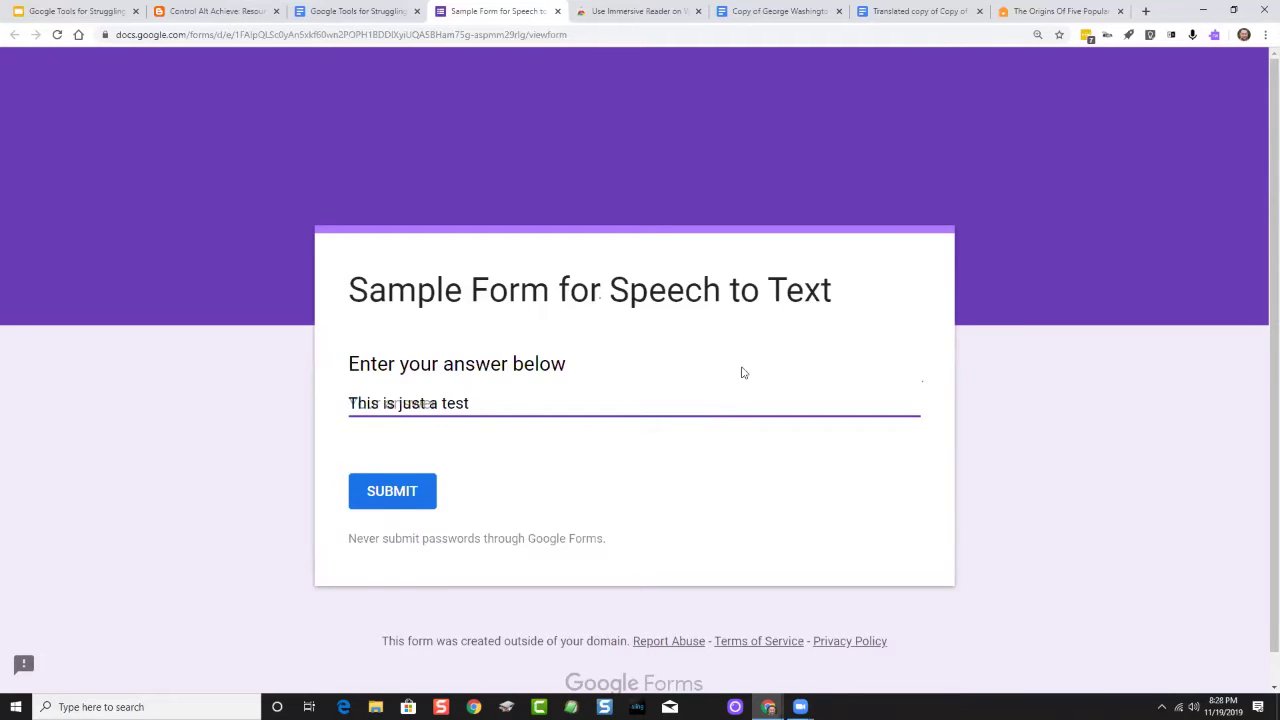
Step: Create a blank spreadsheet with sheets.new in a new tab
click(1146, 12)
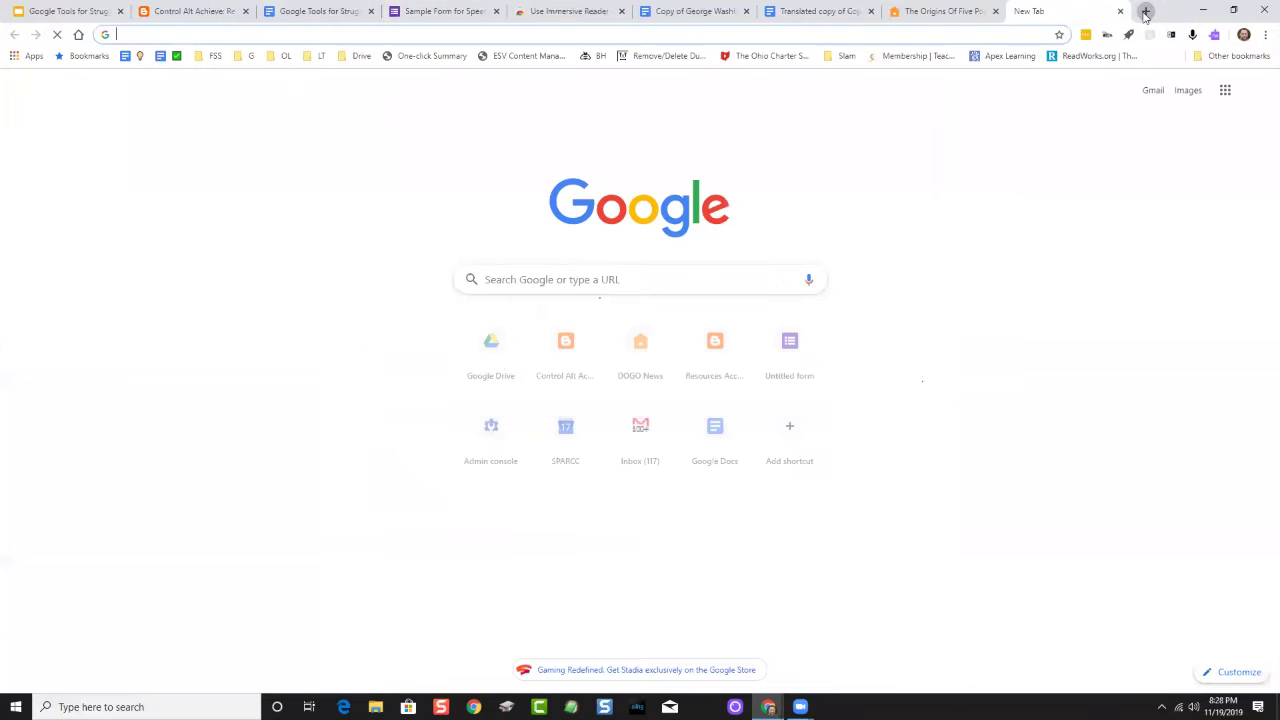
text(sheets)
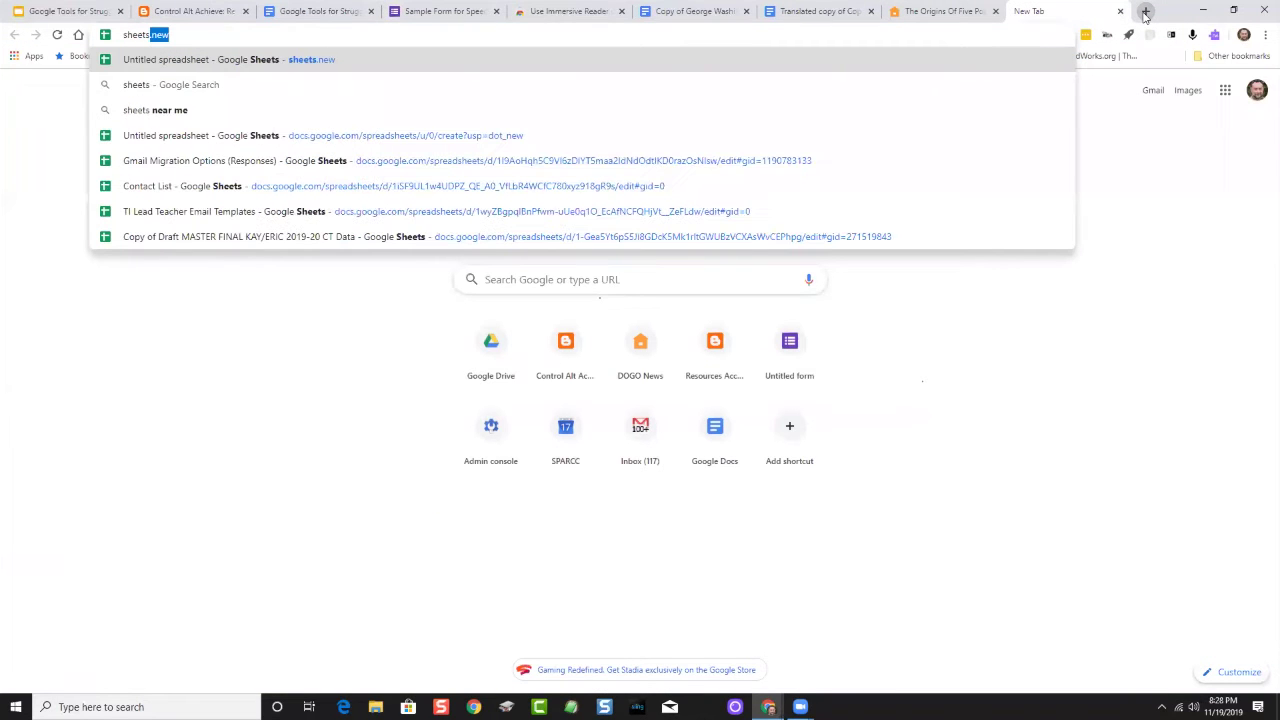
key(Return)
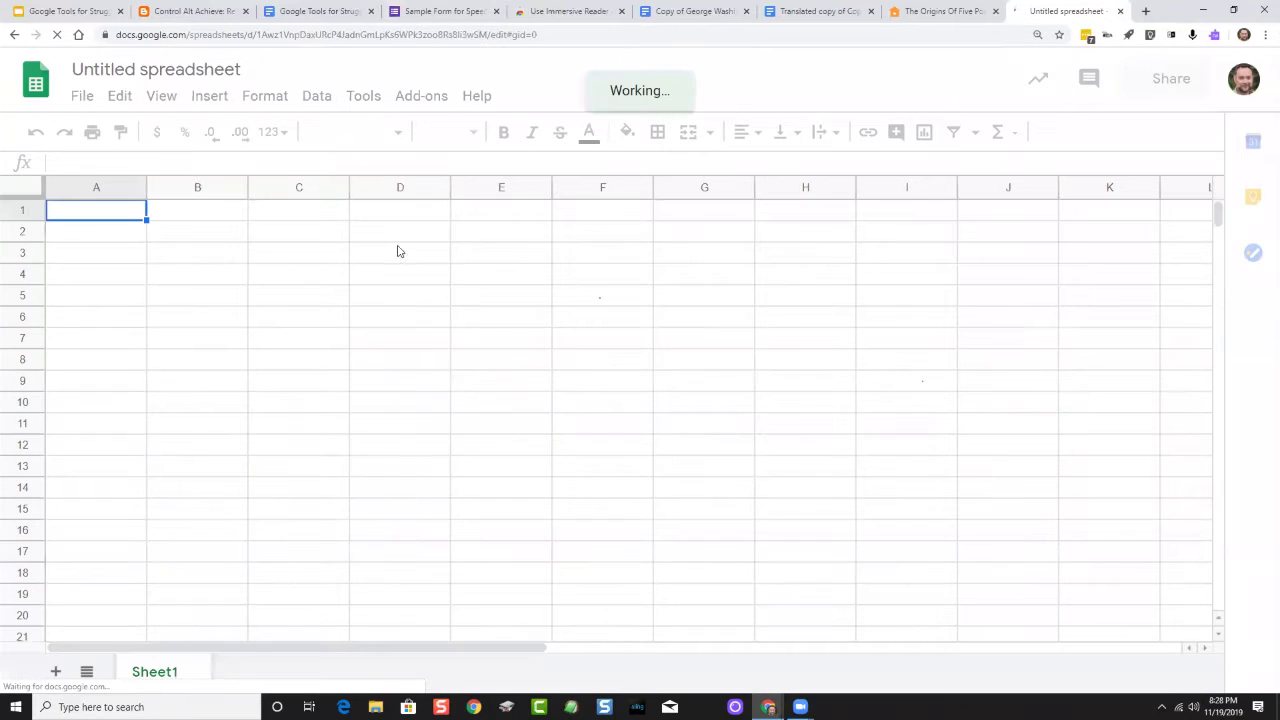
Step: Dictate 'just testing' into cell D3, then close the spreadsheet
double_click(373, 255)
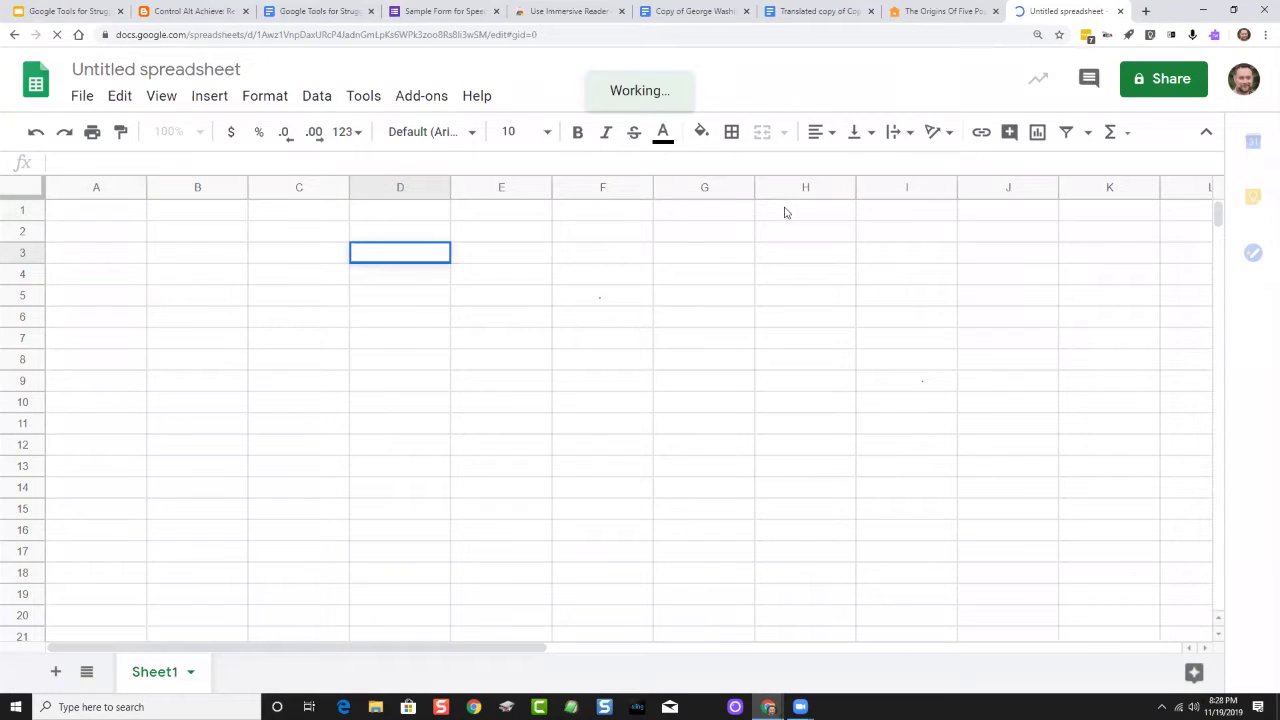
click(1192, 37)
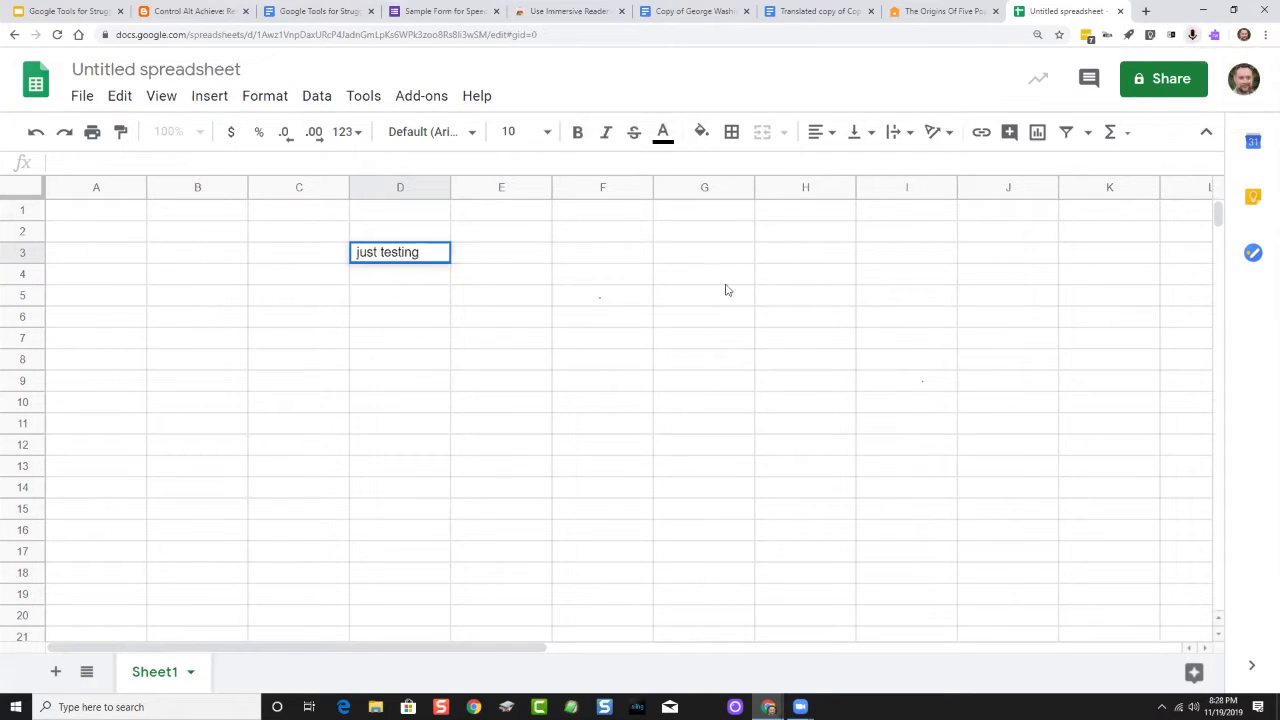
click(585, 343)
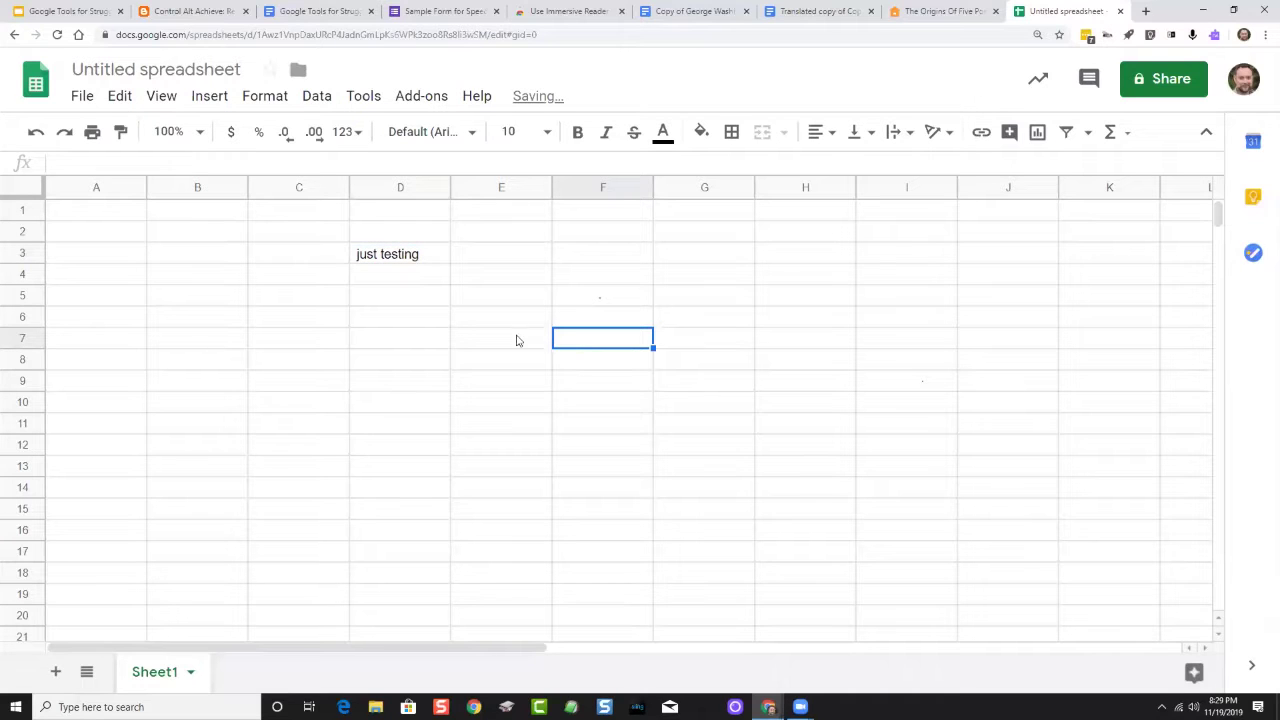
click(1120, 11)
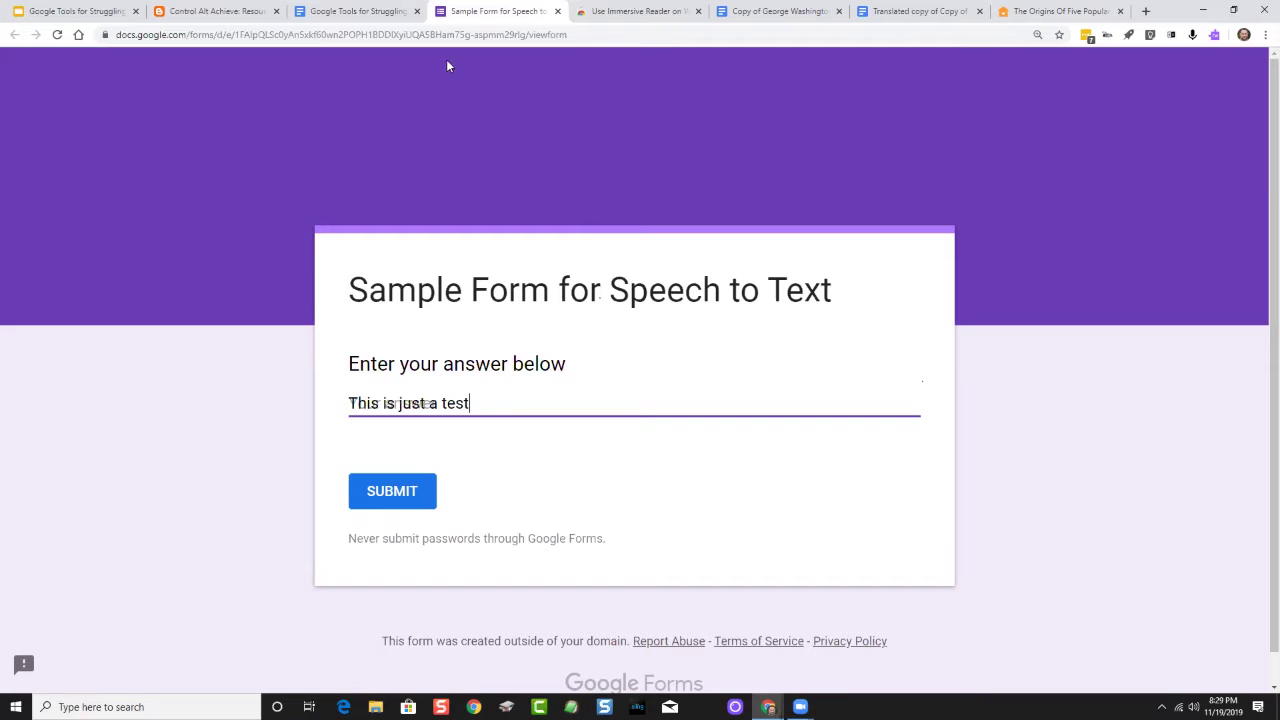
click(352, 12)
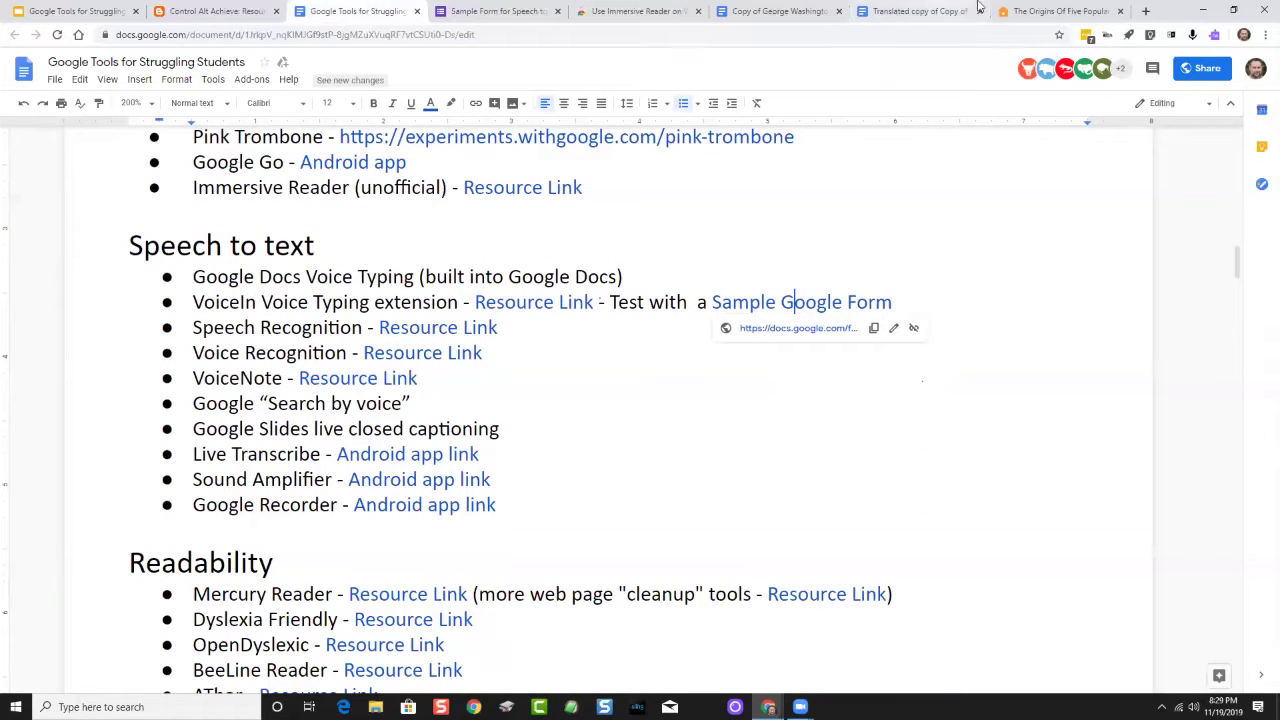
click(492, 11)
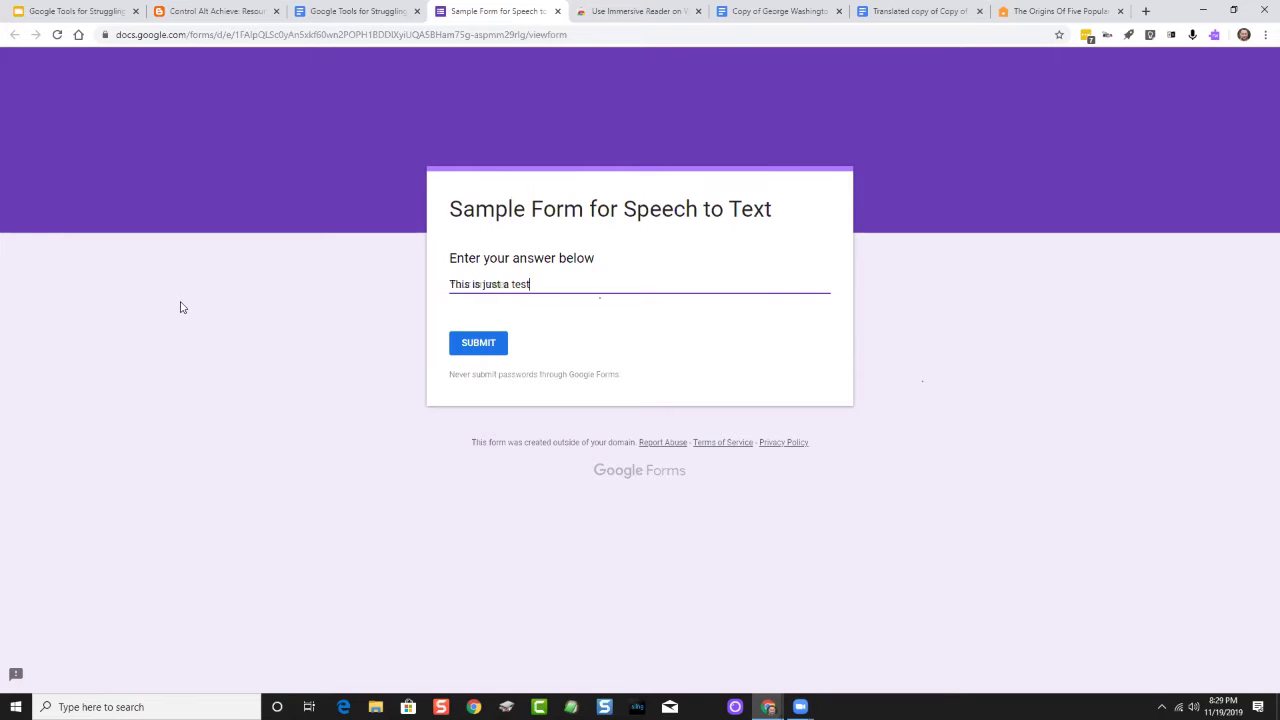
key(ctrl+plus)
key(ctrl+plus)
key(ctrl+plus)
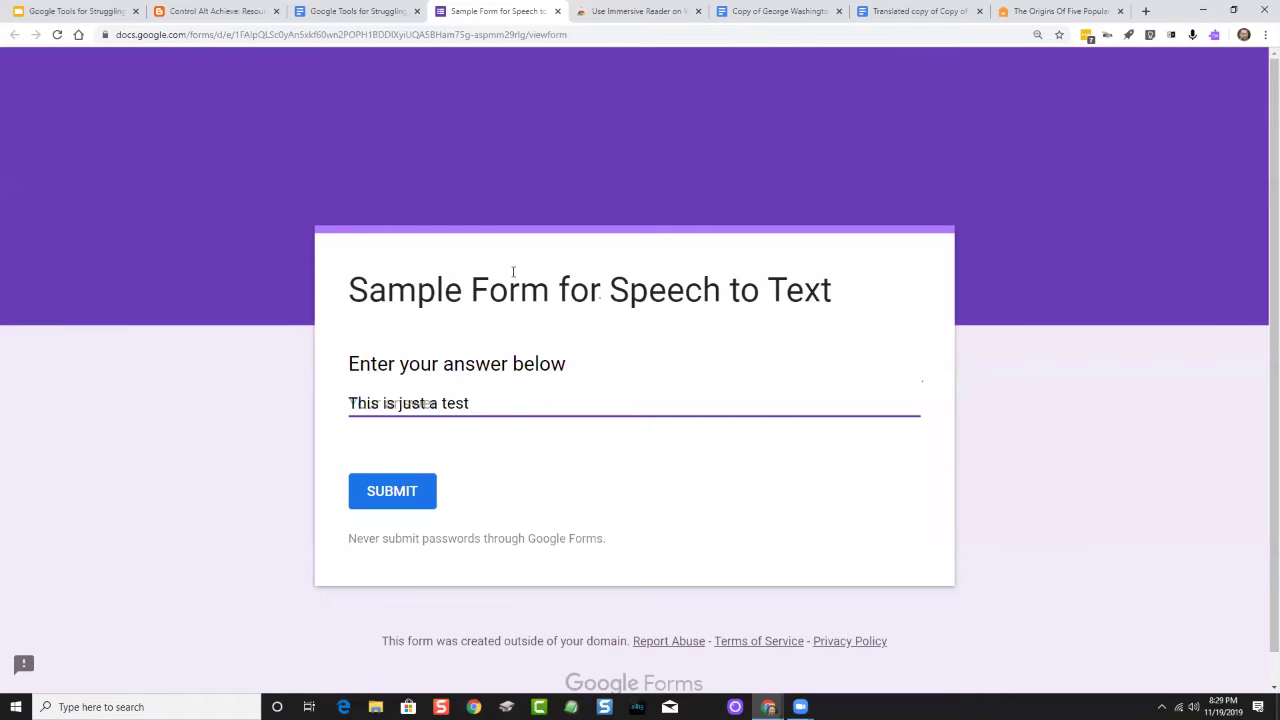
Step: Use Read&Write to read the title 'Sample Form for Speech to Text' aloud, then close its toolbar
click(1215, 35)
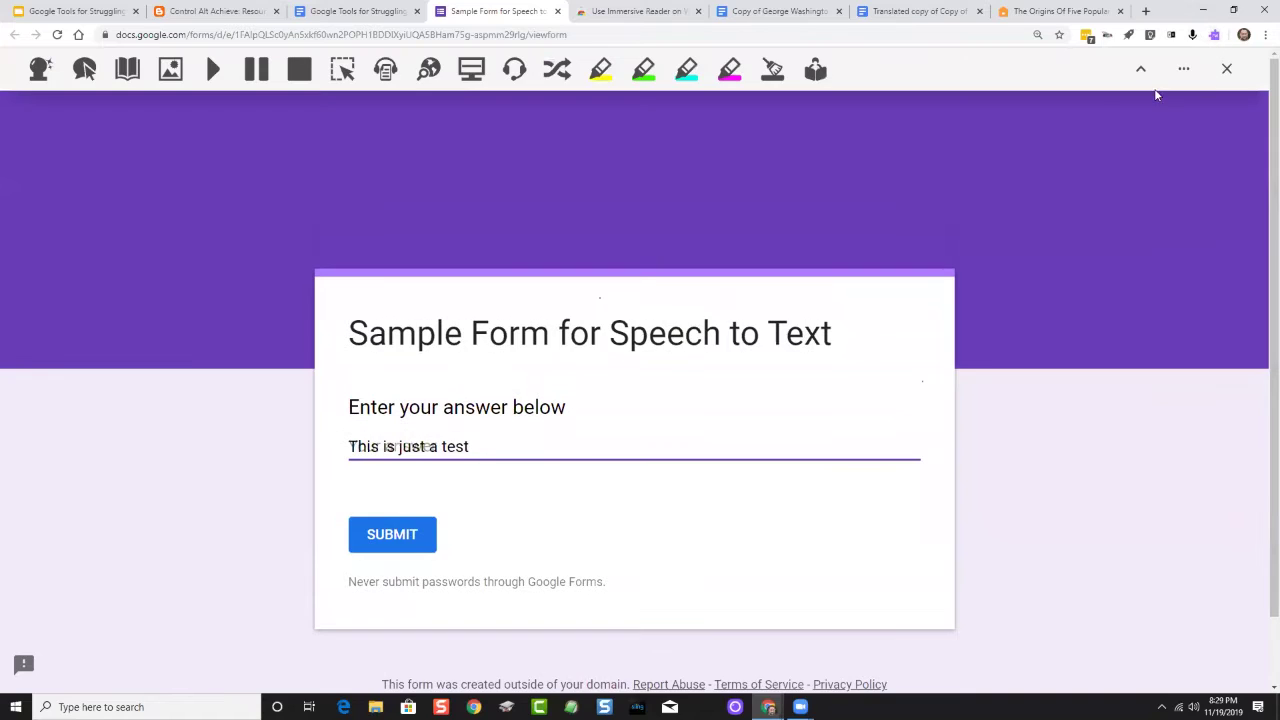
drag(350, 333, 891, 323)
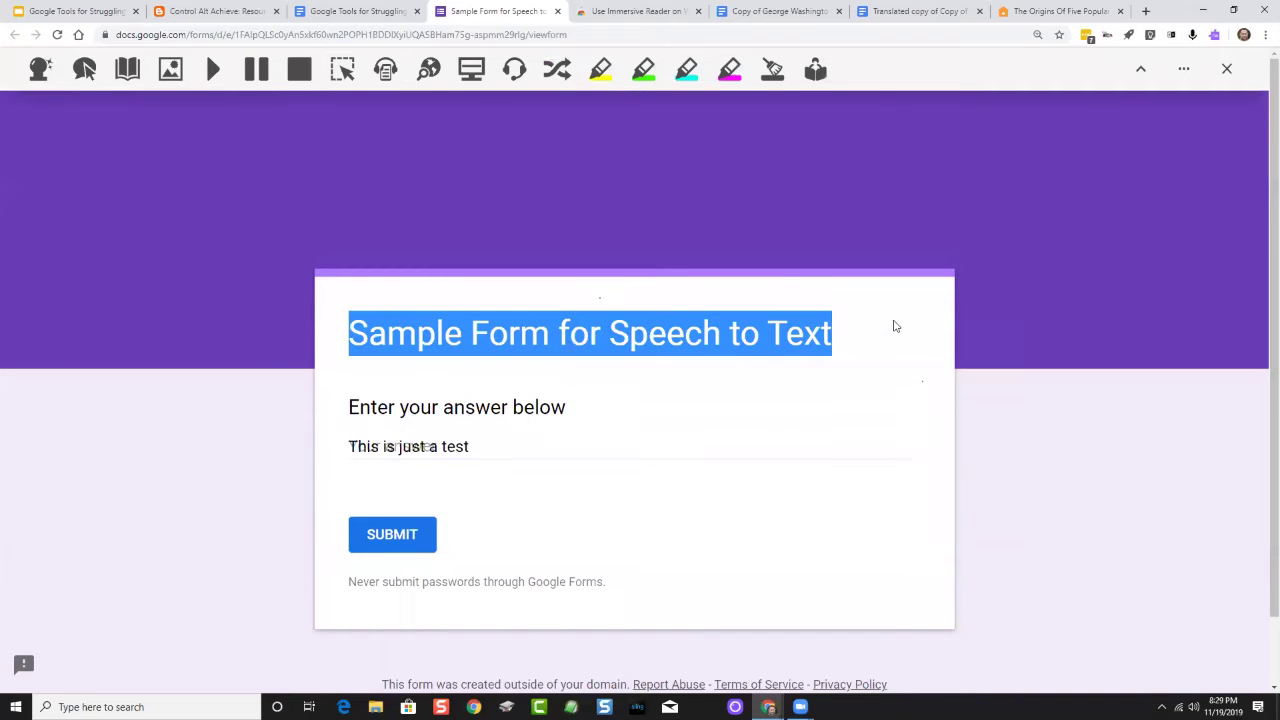
click(210, 72)
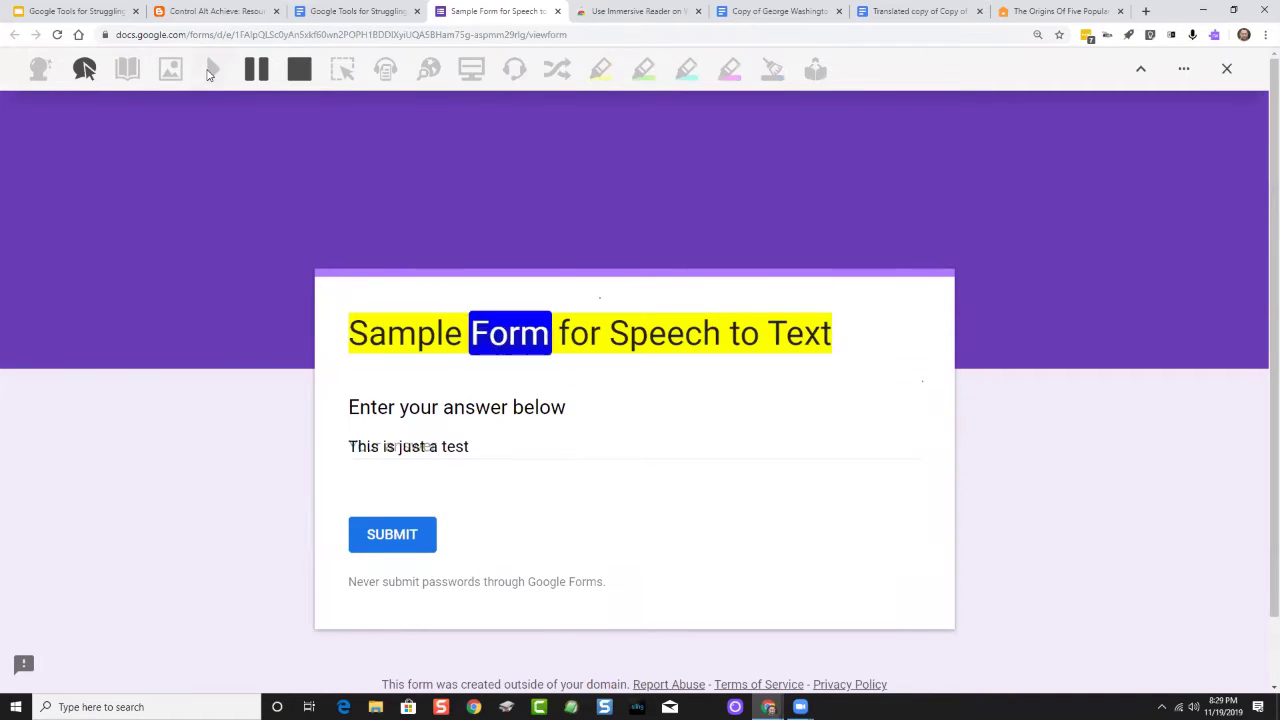
click(299, 70)
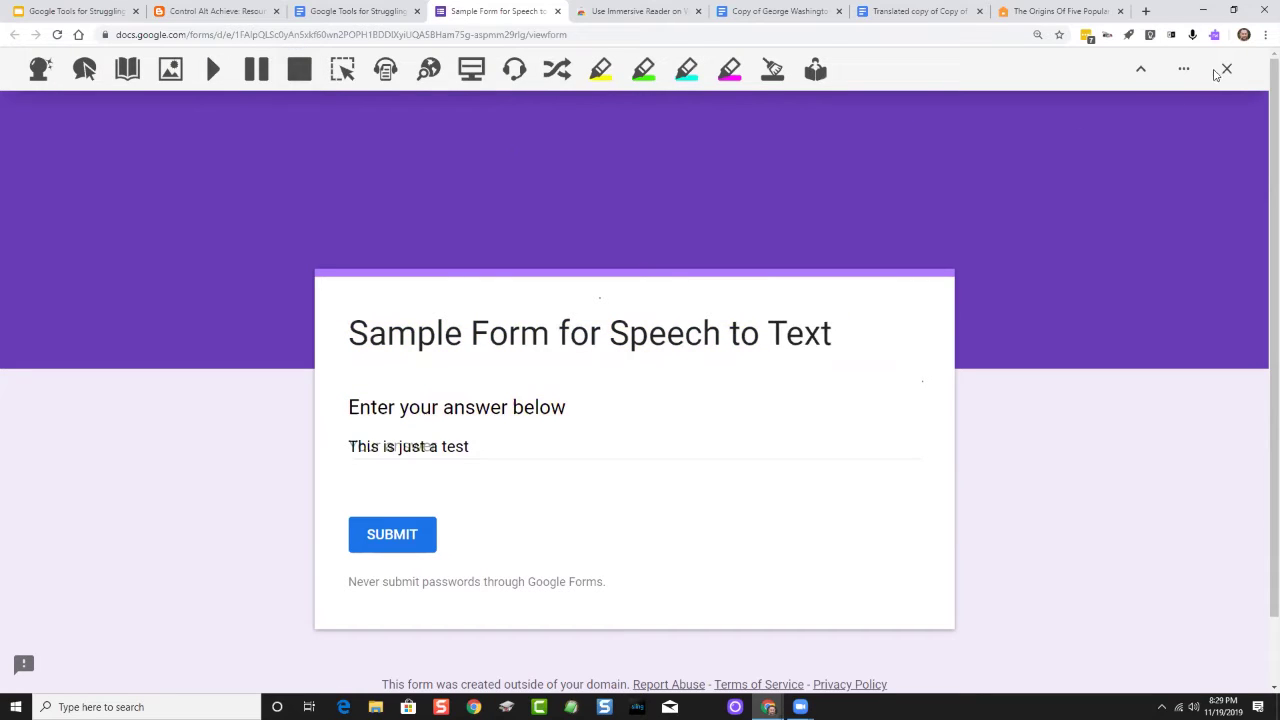
click(1227, 68)
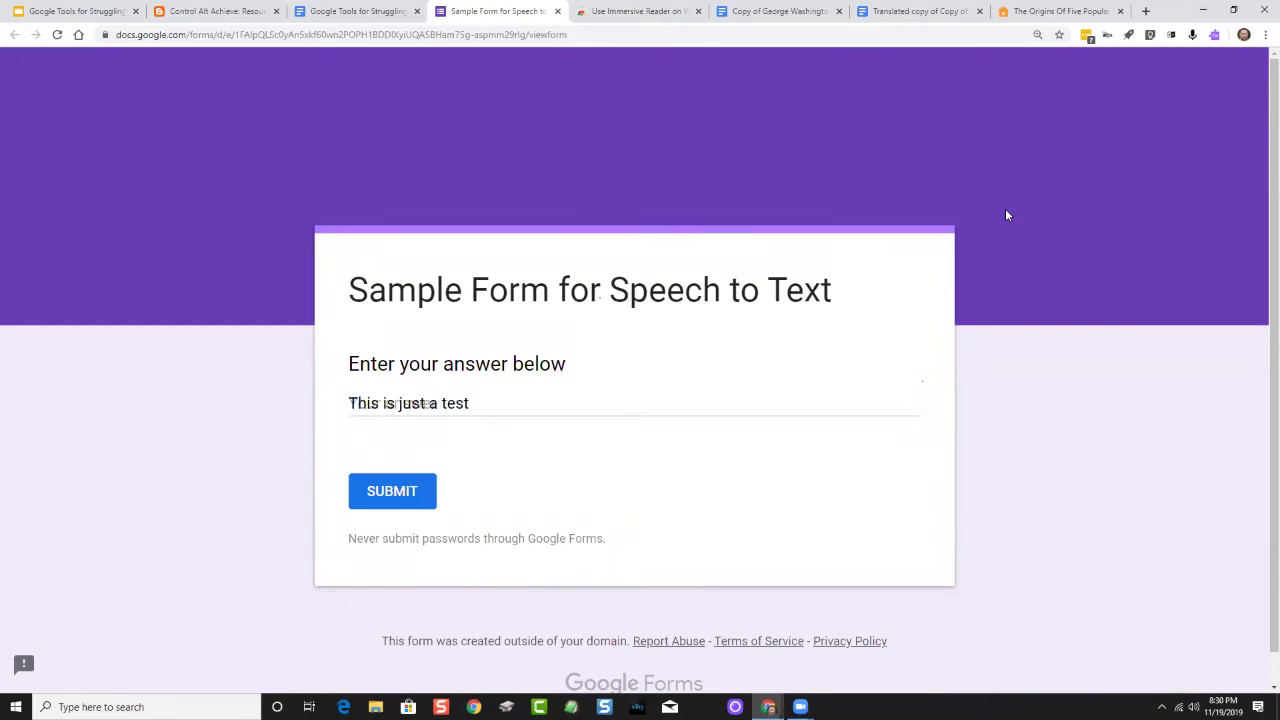
Step: Zoom the form page in and out repeatedly, finishing back near its normal size
key(ctrl+minus)
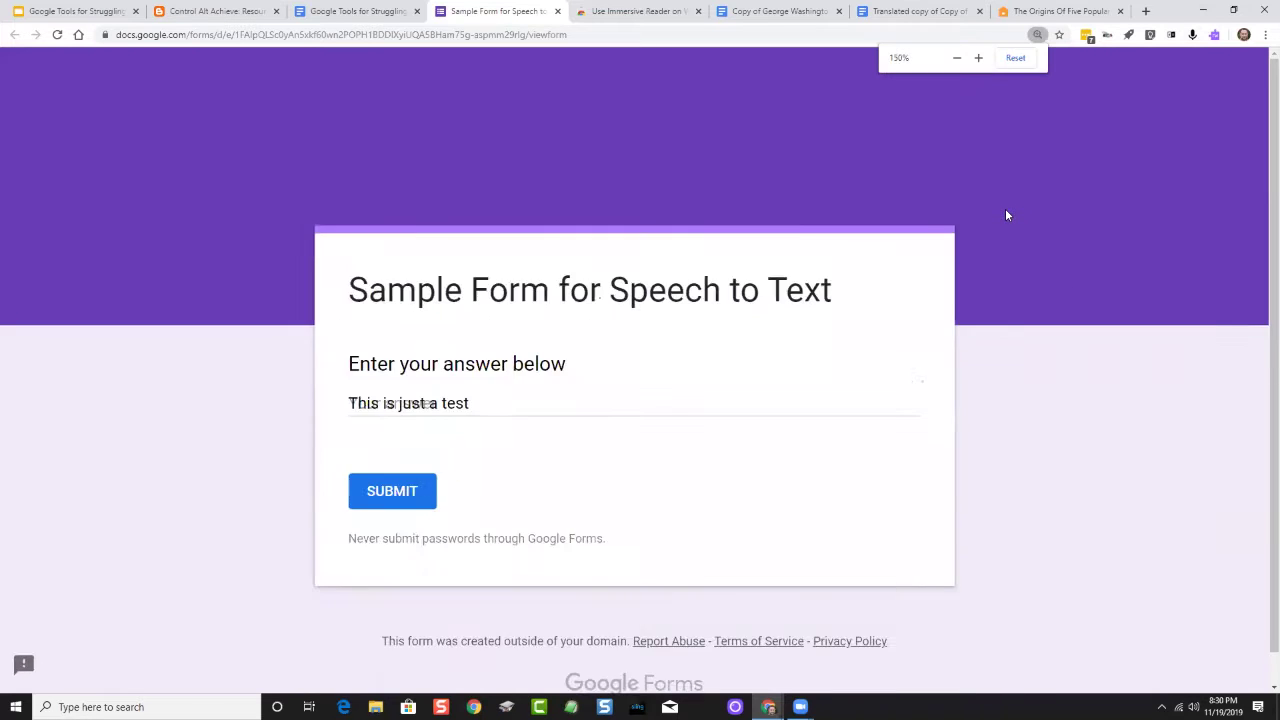
key(ctrl+minus)
key(ctrl+plus)
key(ctrl+plus)
key(ctrl+plus)
key(ctrl+minus)
key(ctrl+minus)
key(ctrl+plus)
key(ctrl+plus)
key(ctrl+plus)
key(ctrl+minus)
key(ctrl+minus)
key(ctrl+minus)
key(ctrl+minus)
key(ctrl+minus)
key(ctrl+plus)
key(ctrl+plus)
key(ctrl+plus)
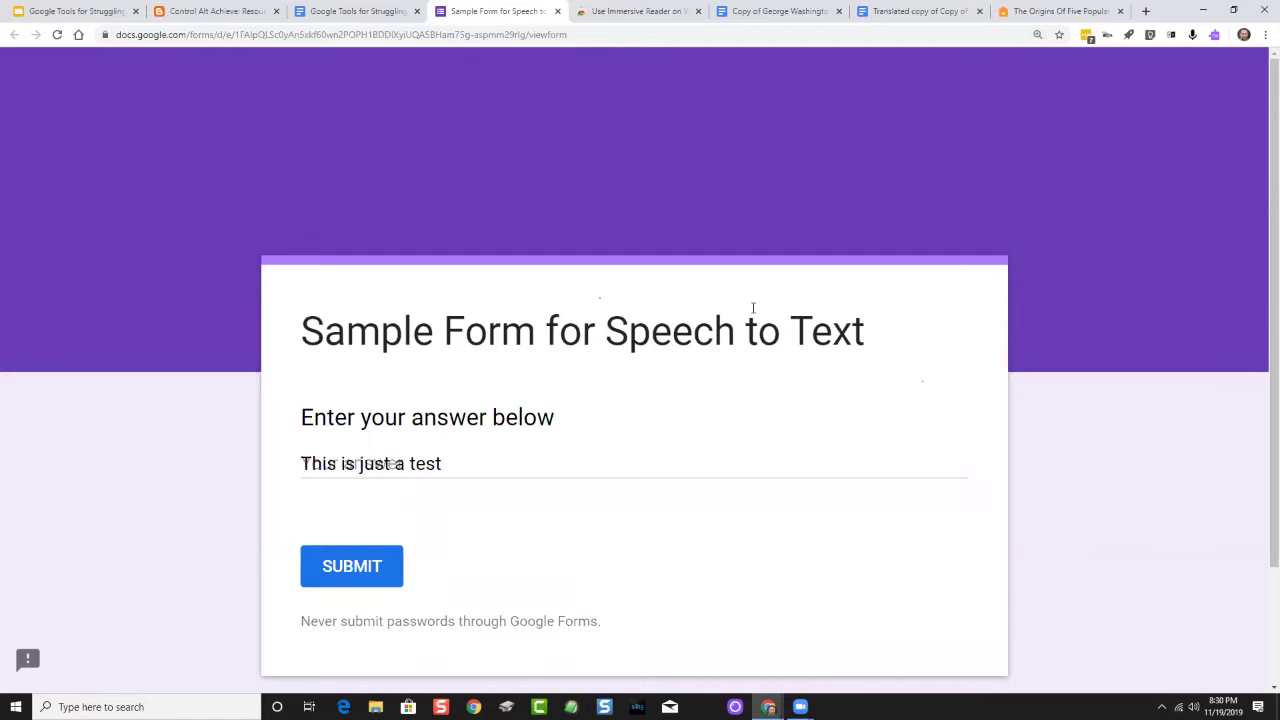
key(ctrl+minus)
key(ctrl+minus)
key(ctrl+minus)
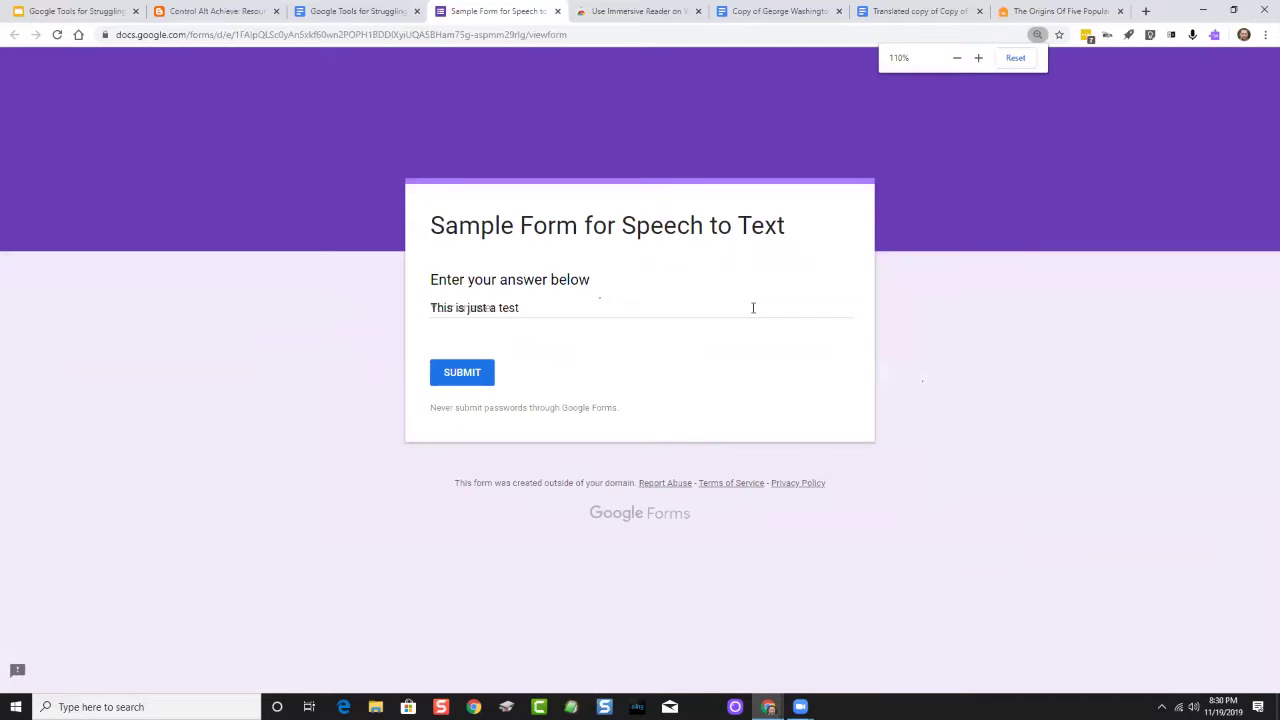
key(ctrl+minus)
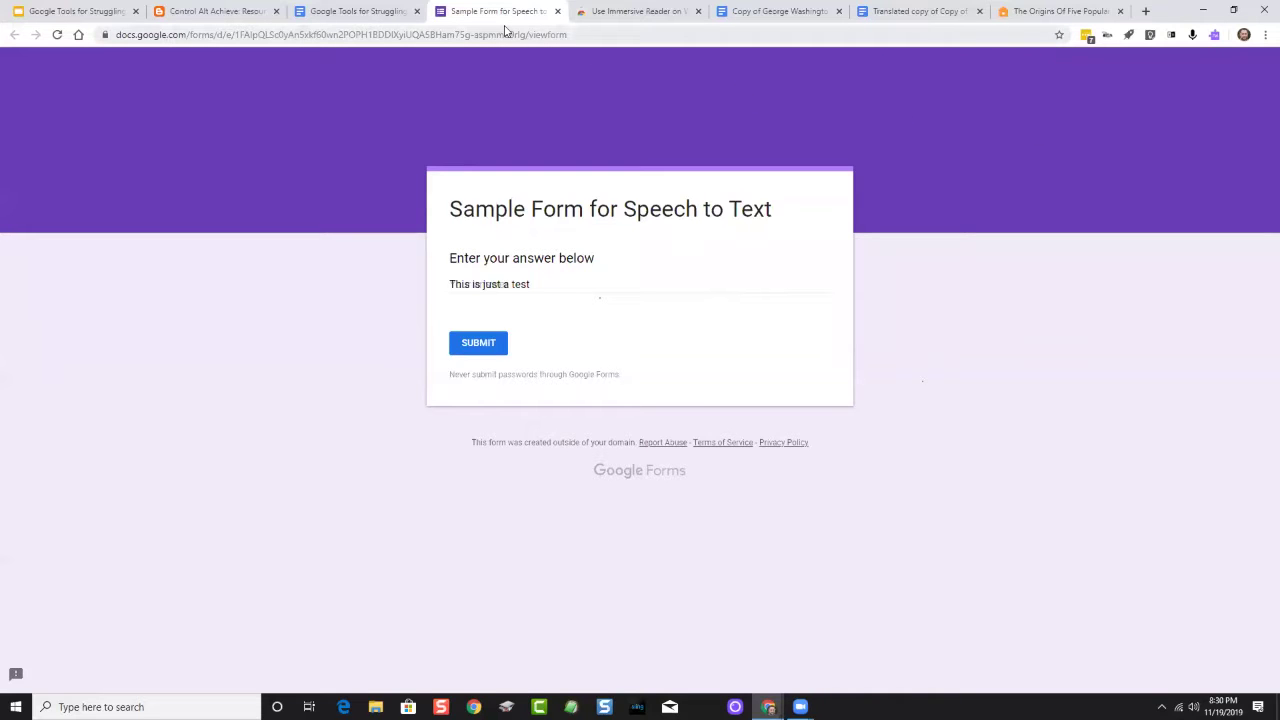
click(352, 12)
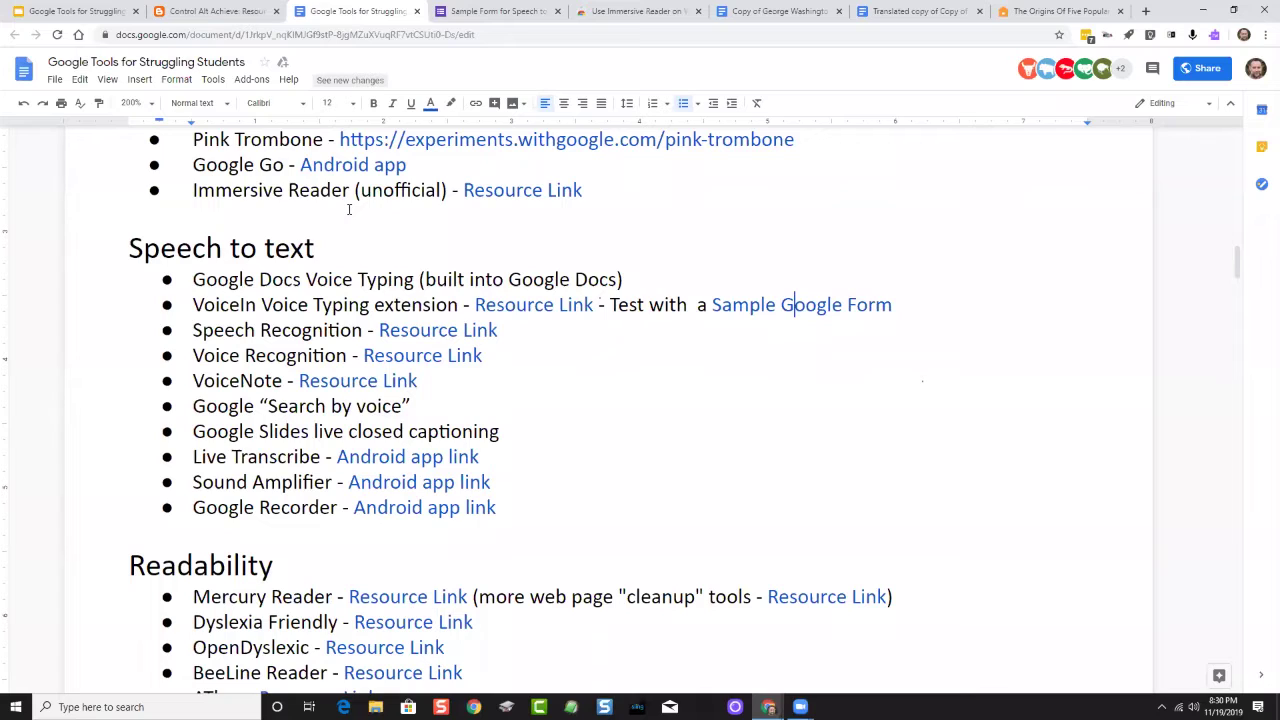
drag(131, 252, 314, 260)
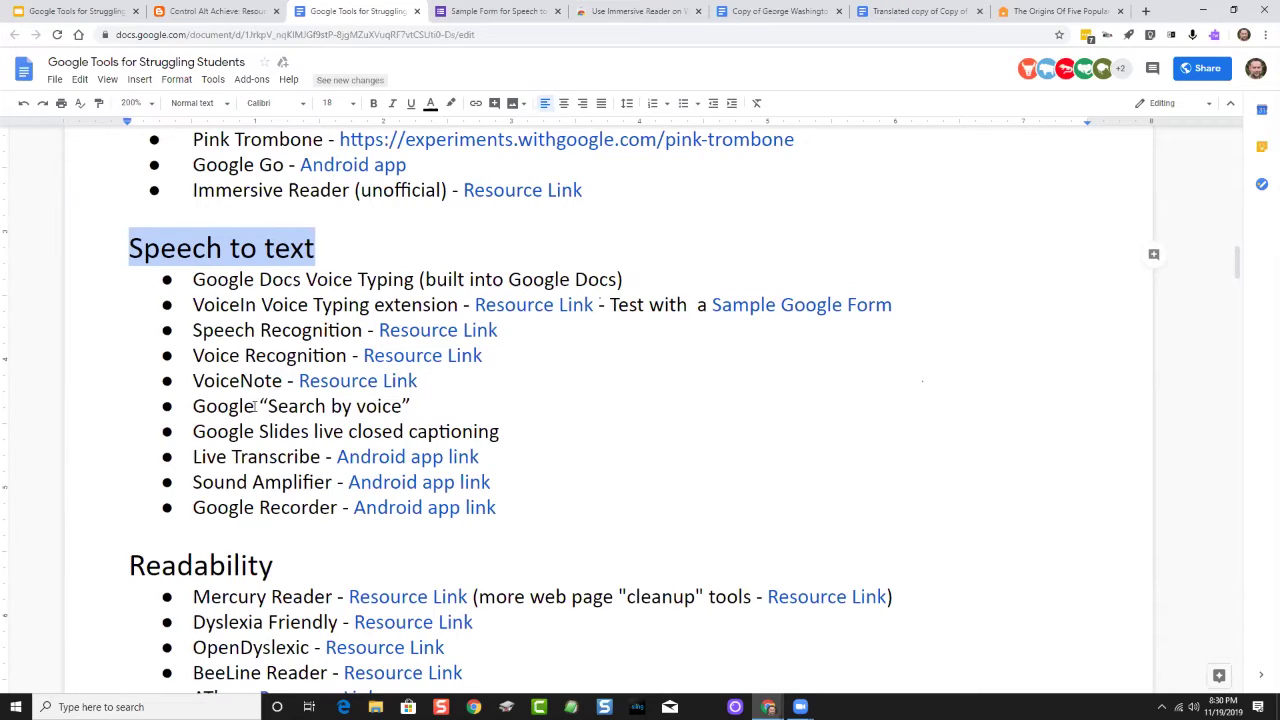
drag(246, 431, 280, 500)
click(275, 431)
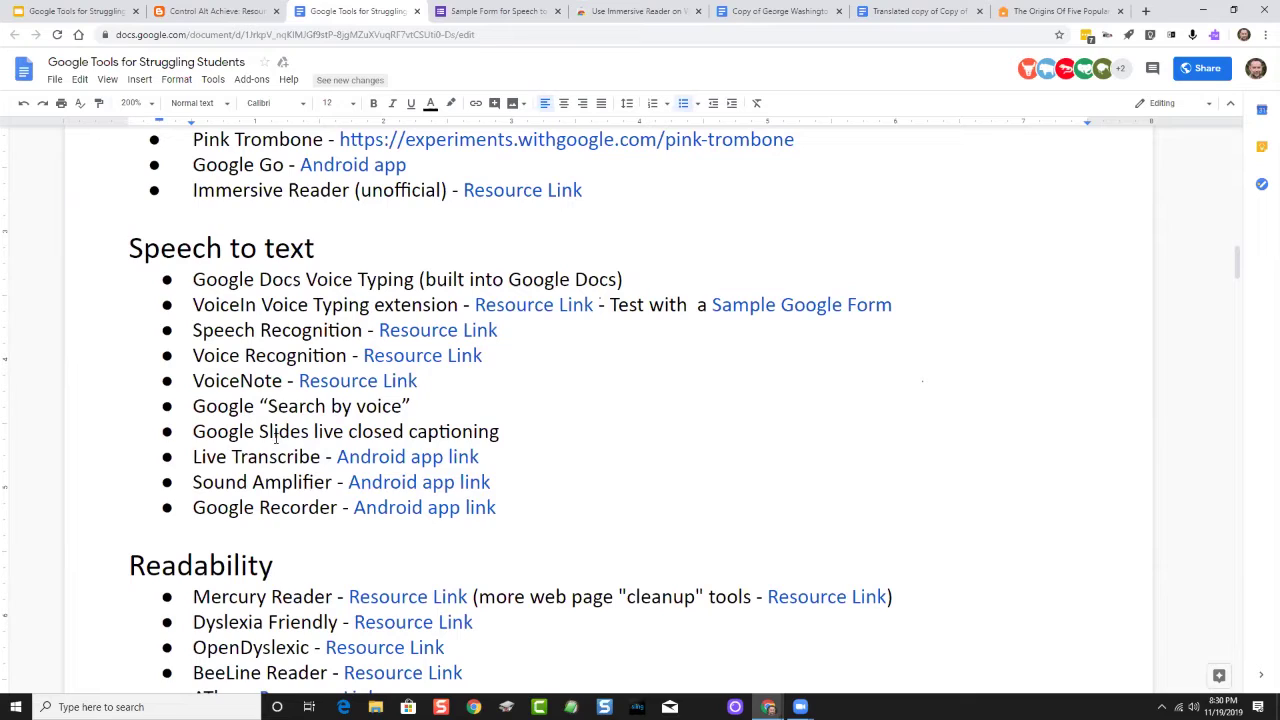
drag(239, 431, 311, 433)
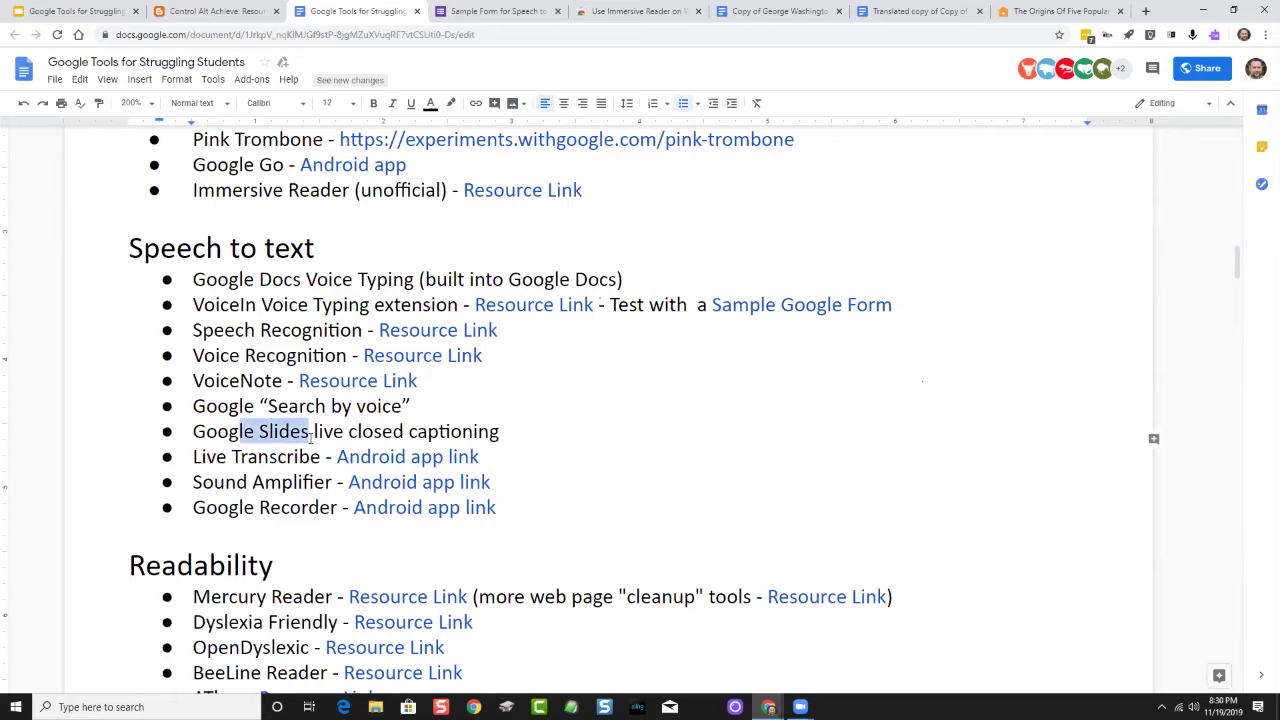
click(323, 431)
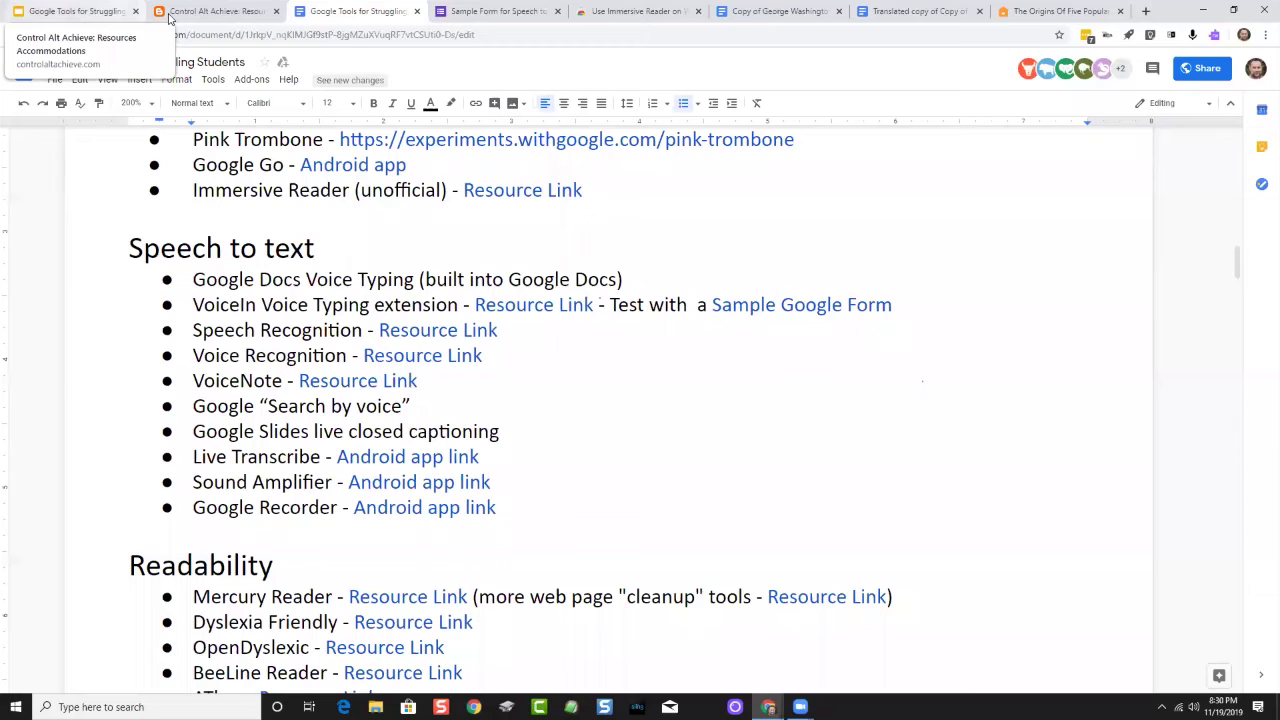
Step: Open Google Drive in a new tab from the Google apps launcher
click(1147, 11)
click(1225, 90)
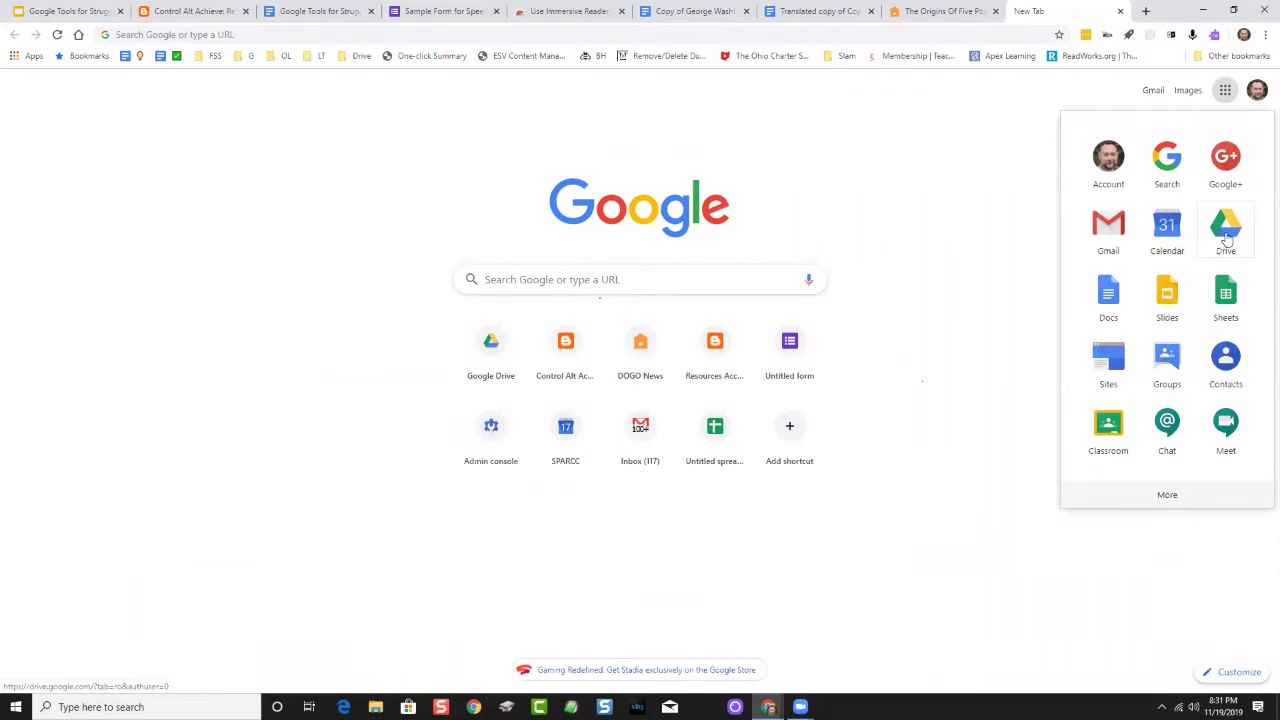
click(1227, 238)
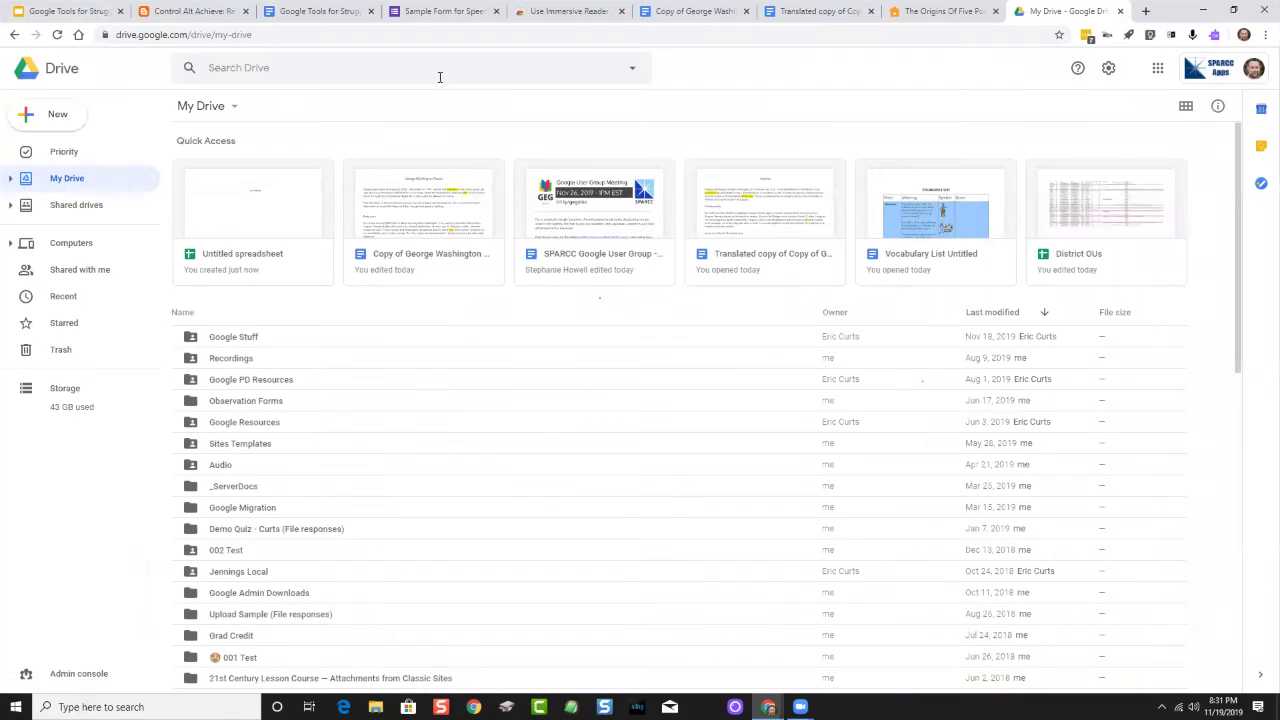
key(Down)
key(Return)
key(i)
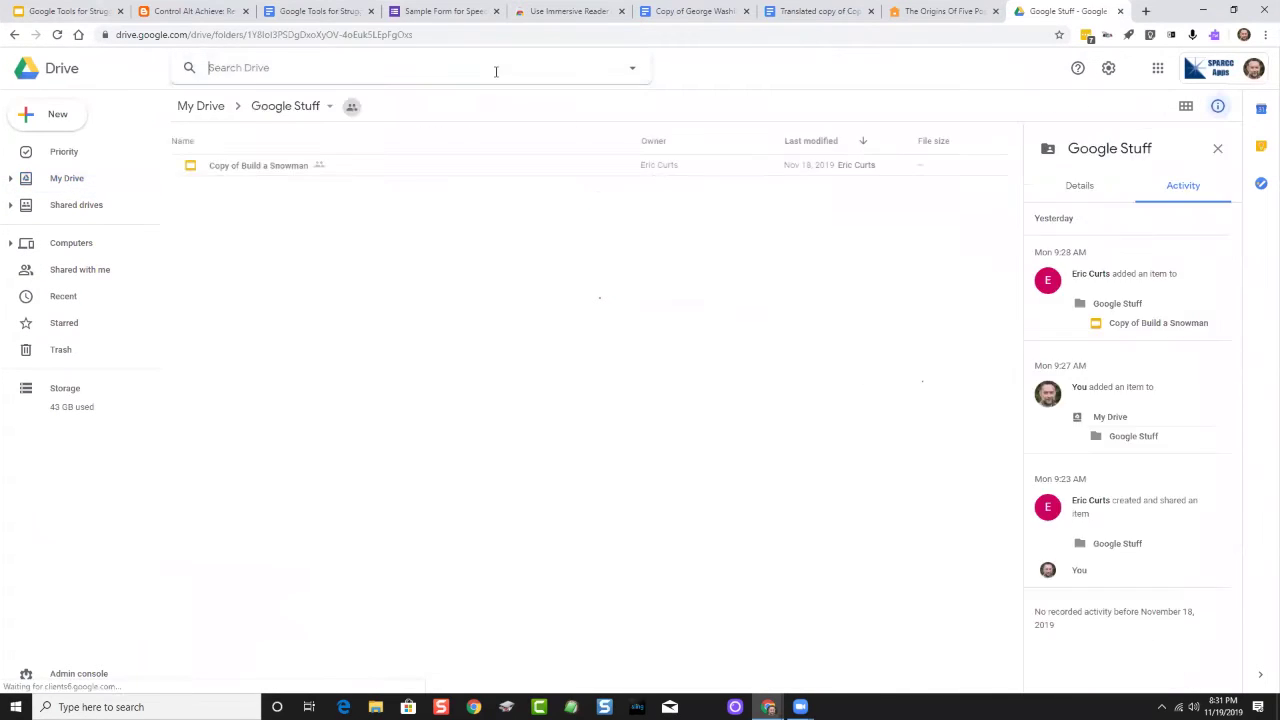
Step: Search Drive for 'geg ohio'
click(495, 71)
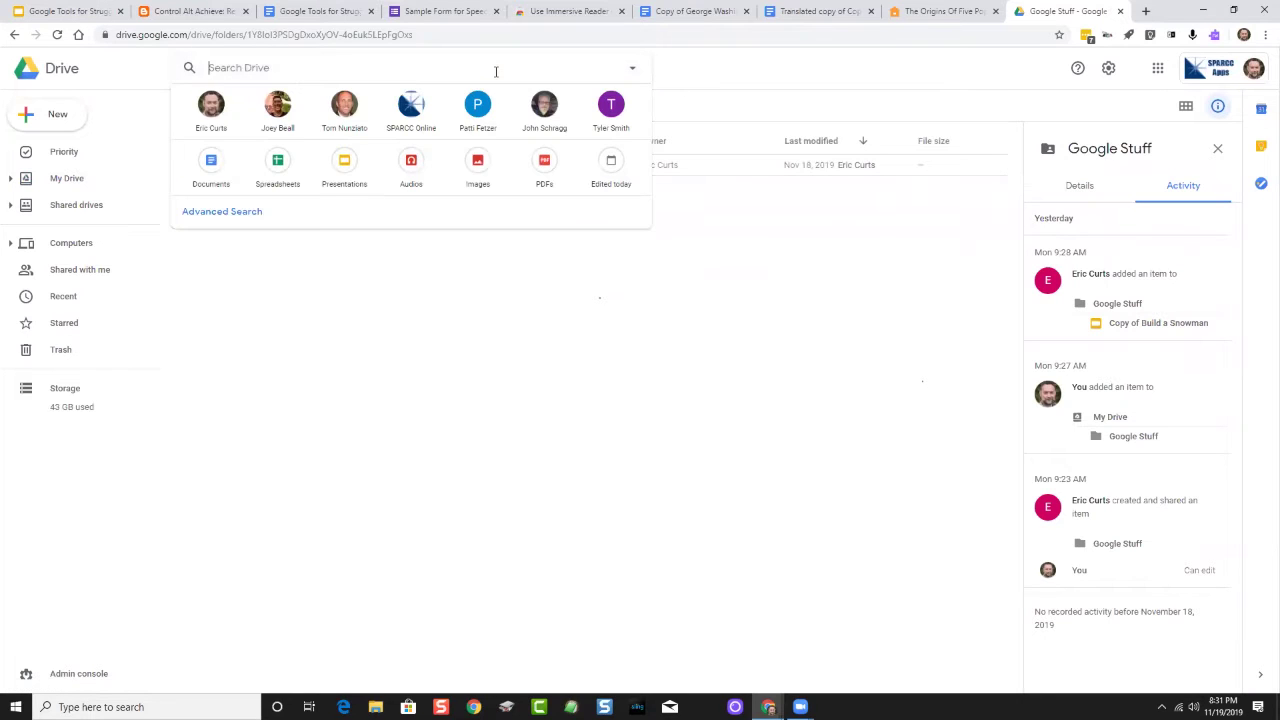
text(geg ohio)
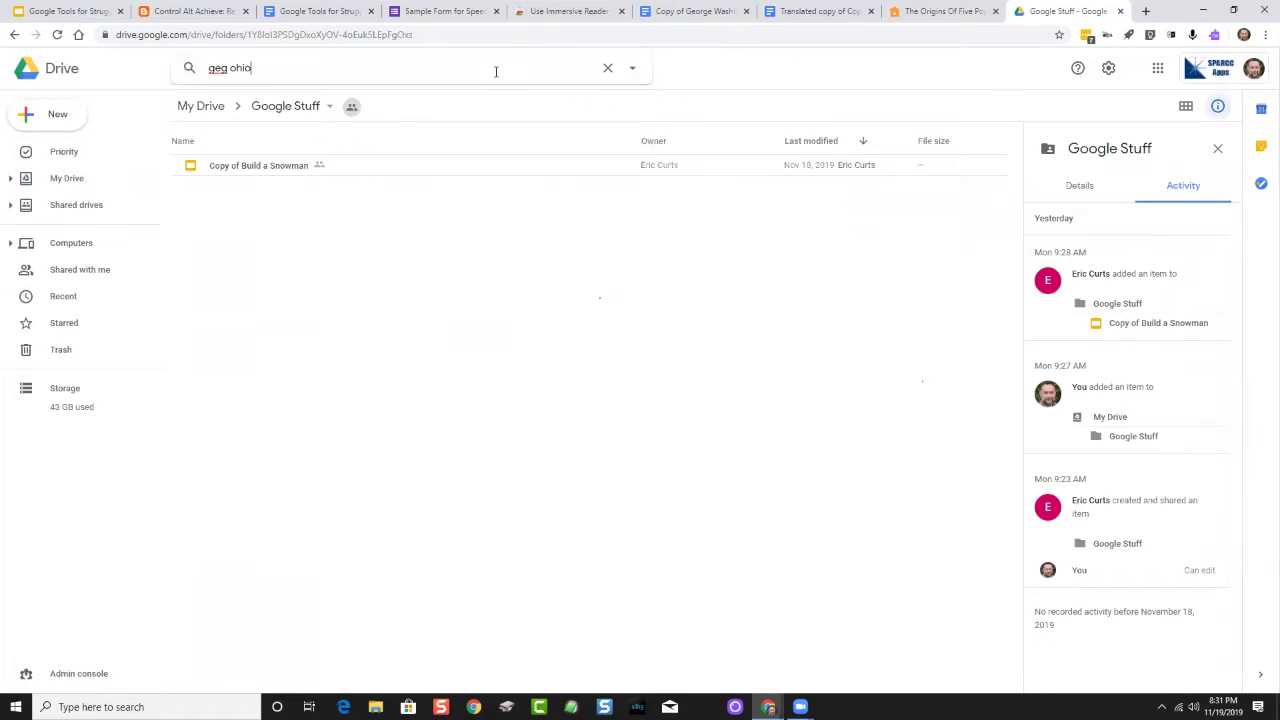
key(Return)
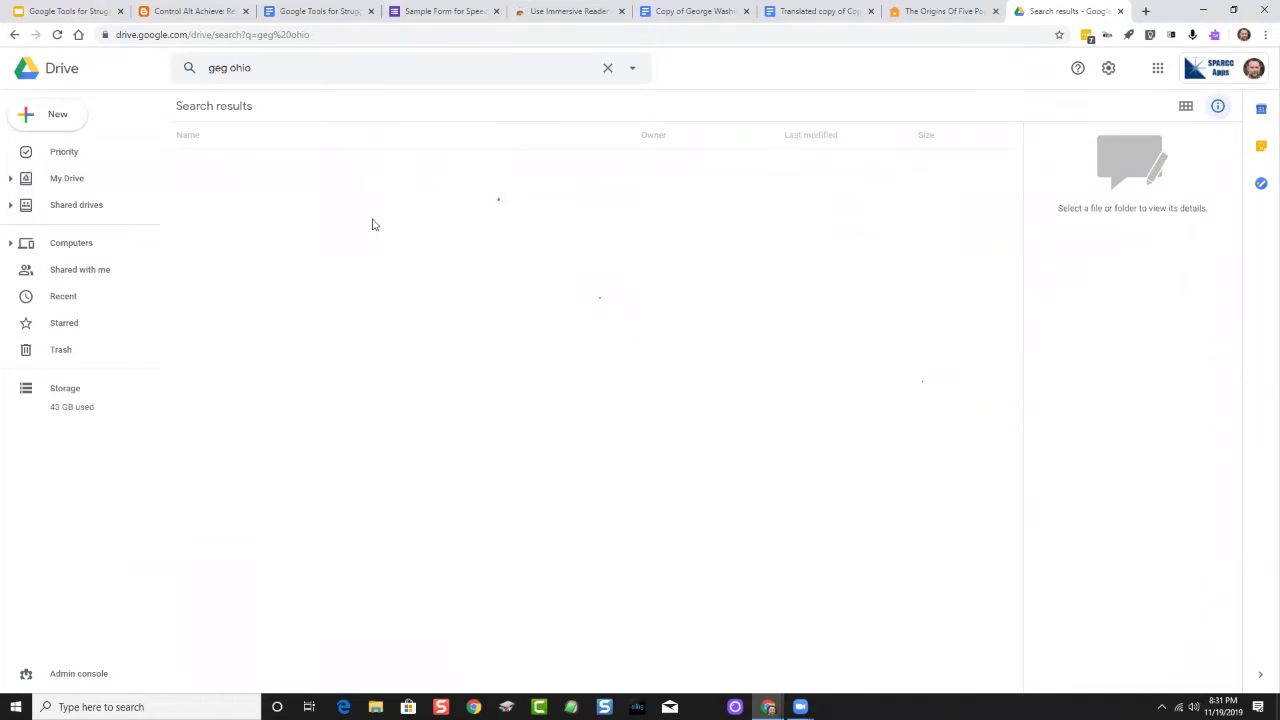
Step: Present the What is GEG Ohio deck, toggling live captions on then off, and exit the slideshow
double_click(249, 162)
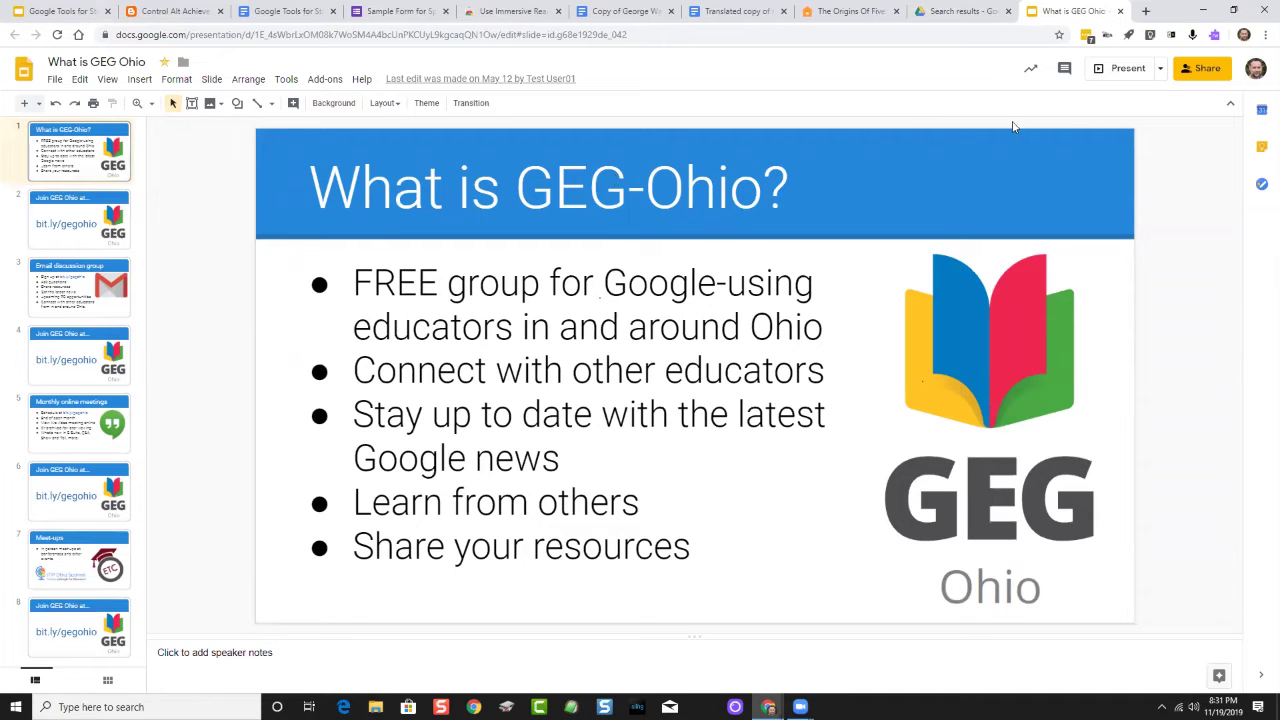
click(1125, 72)
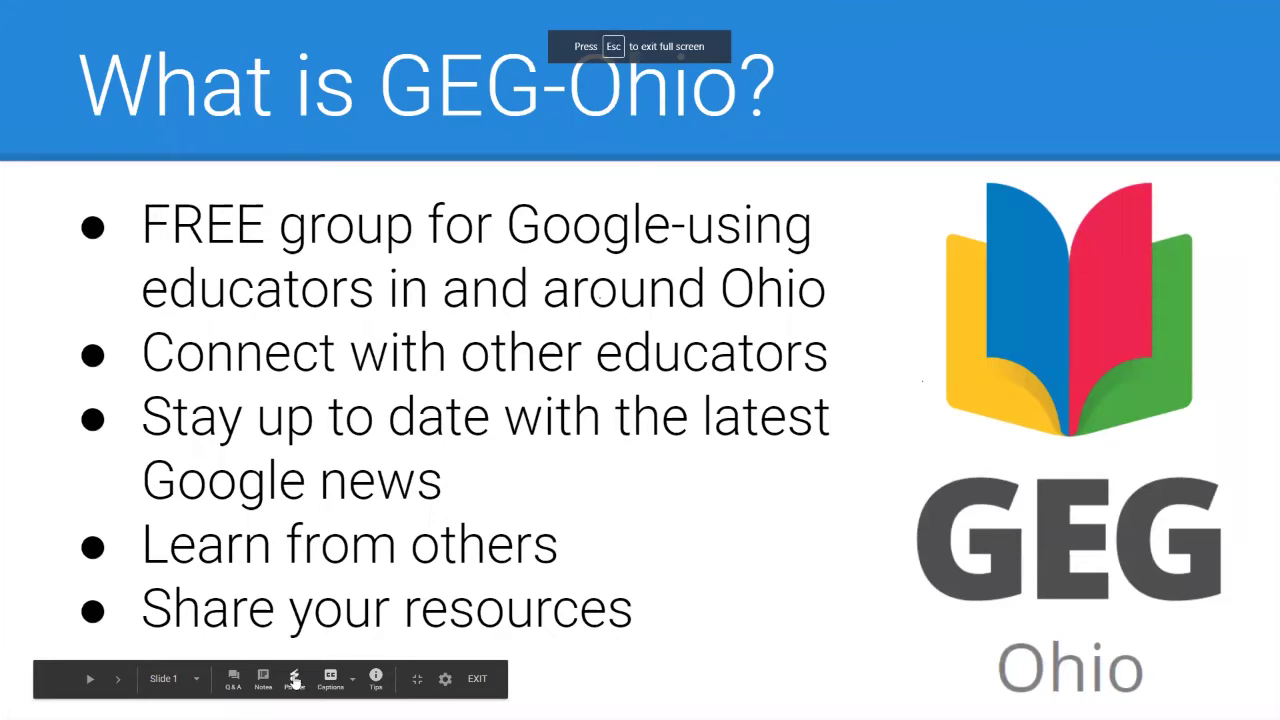
click(326, 680)
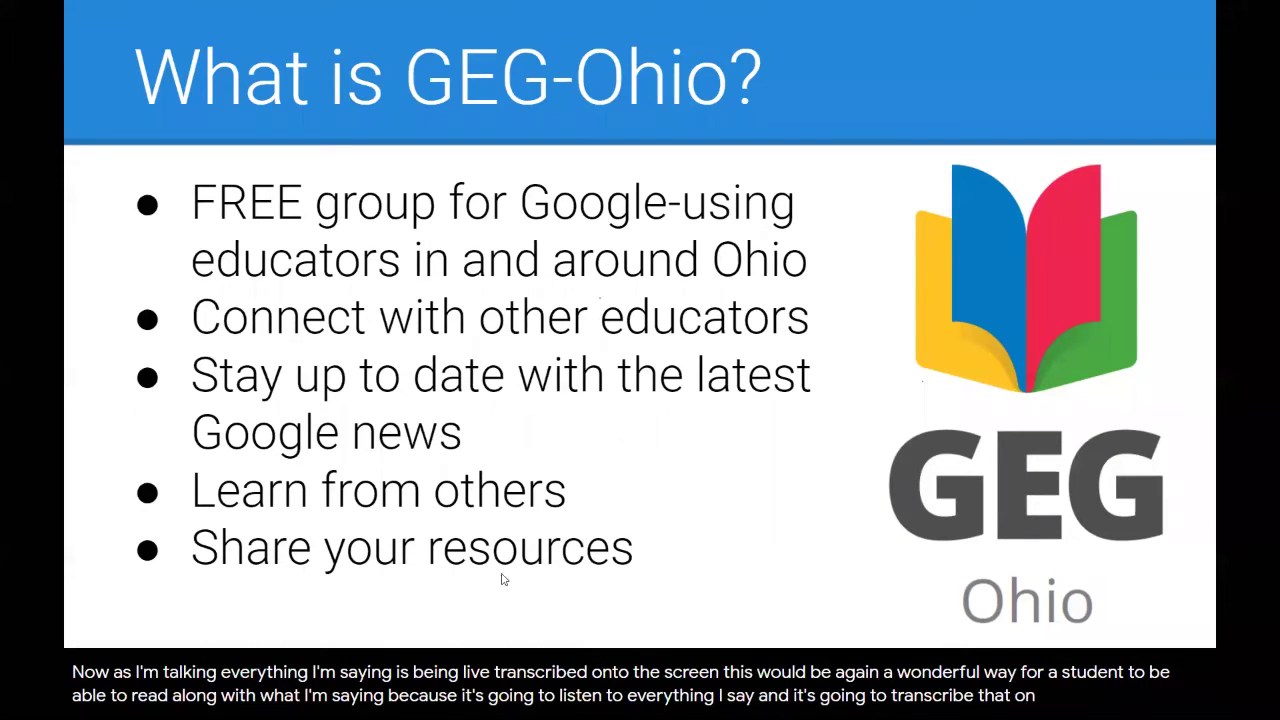
mouse_move(490, 606)
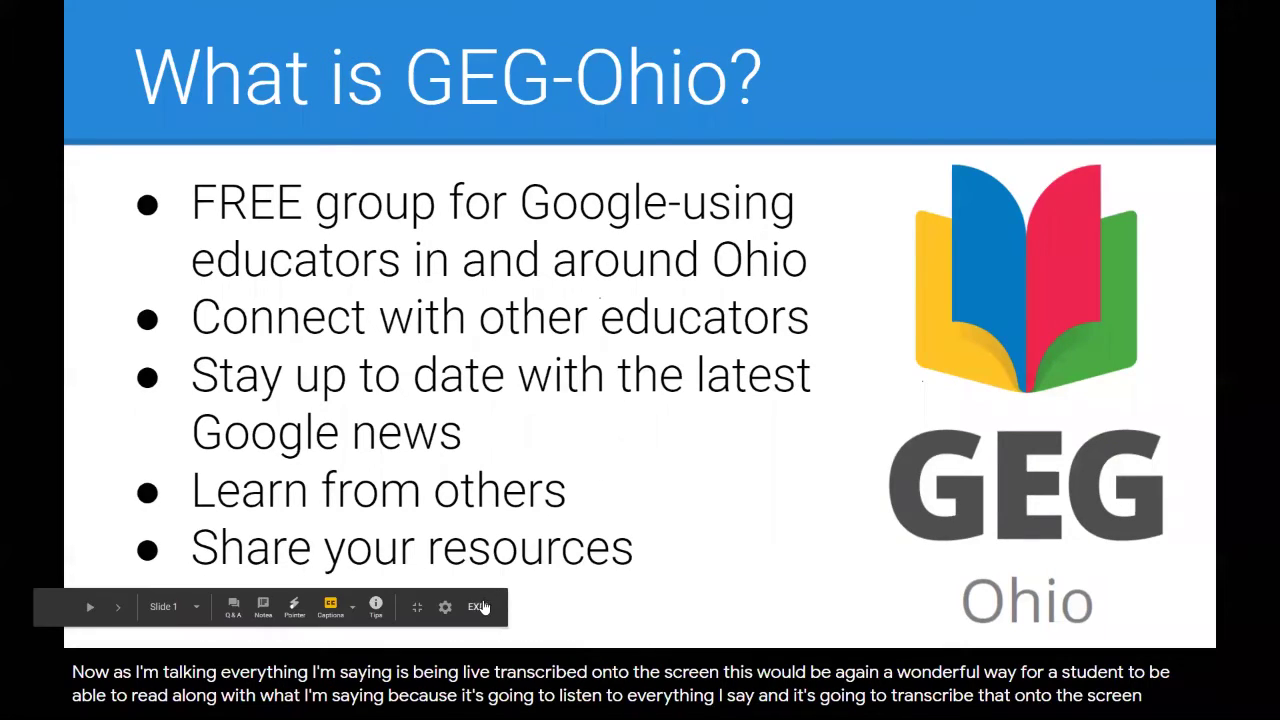
click(330, 608)
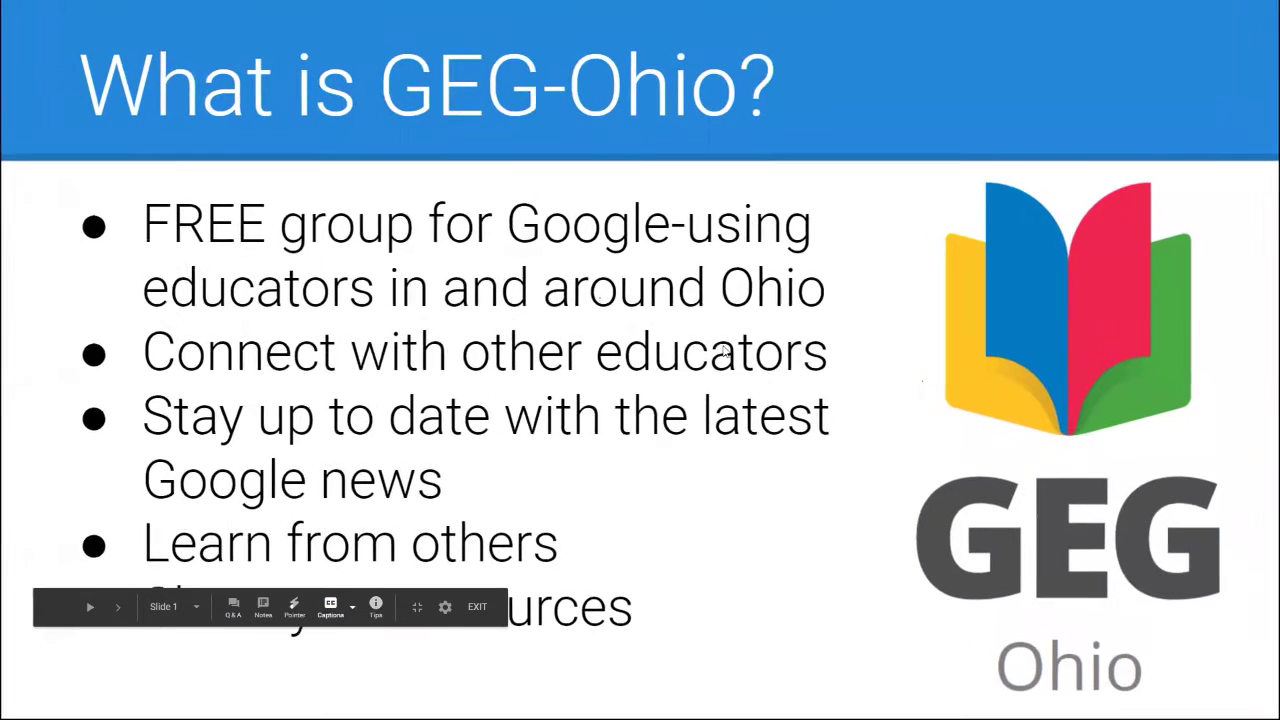
key(Escape)
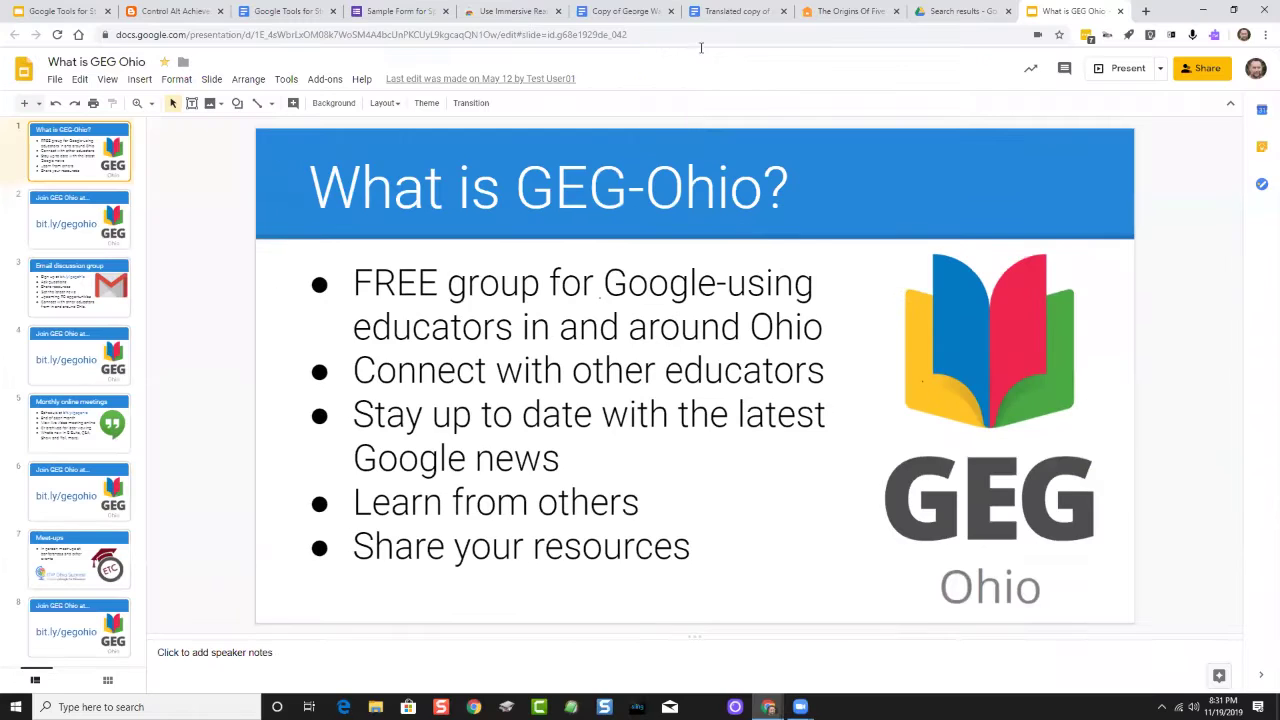
Step: Close the GEG Ohio presentation and open the doc's Live Transcribe Android app link on Google Play
click(1120, 11)
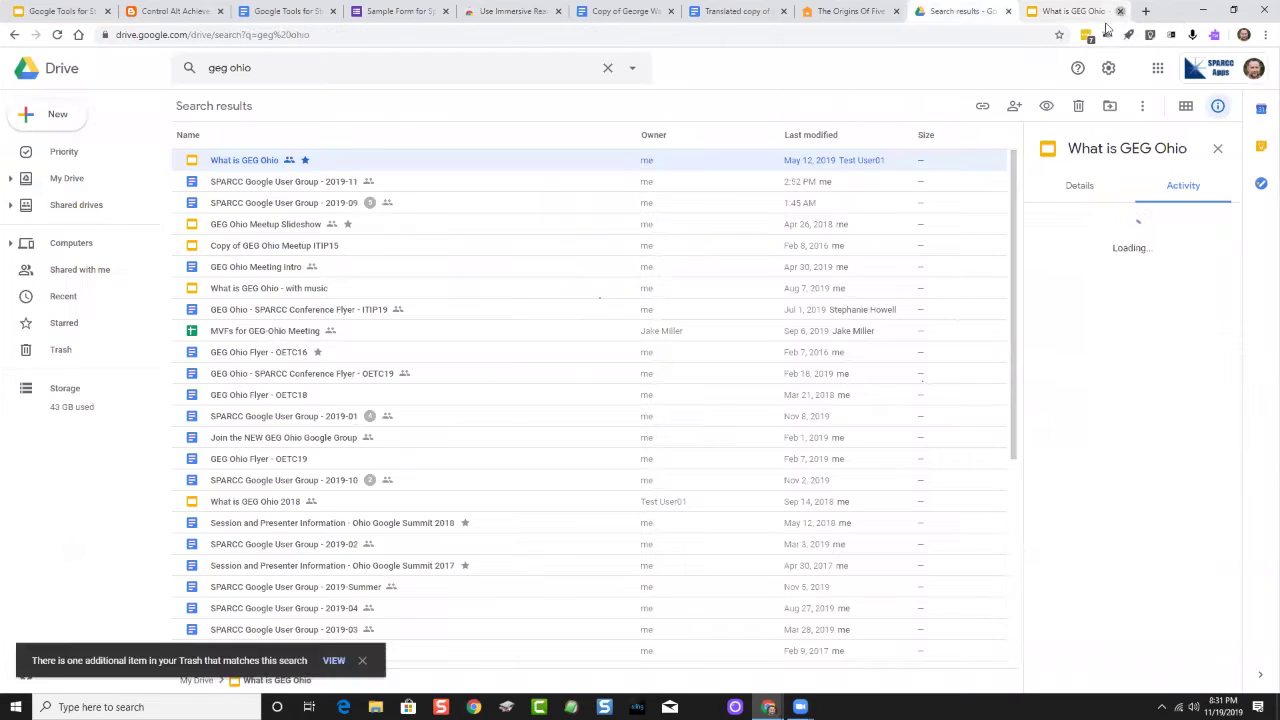
click(346, 12)
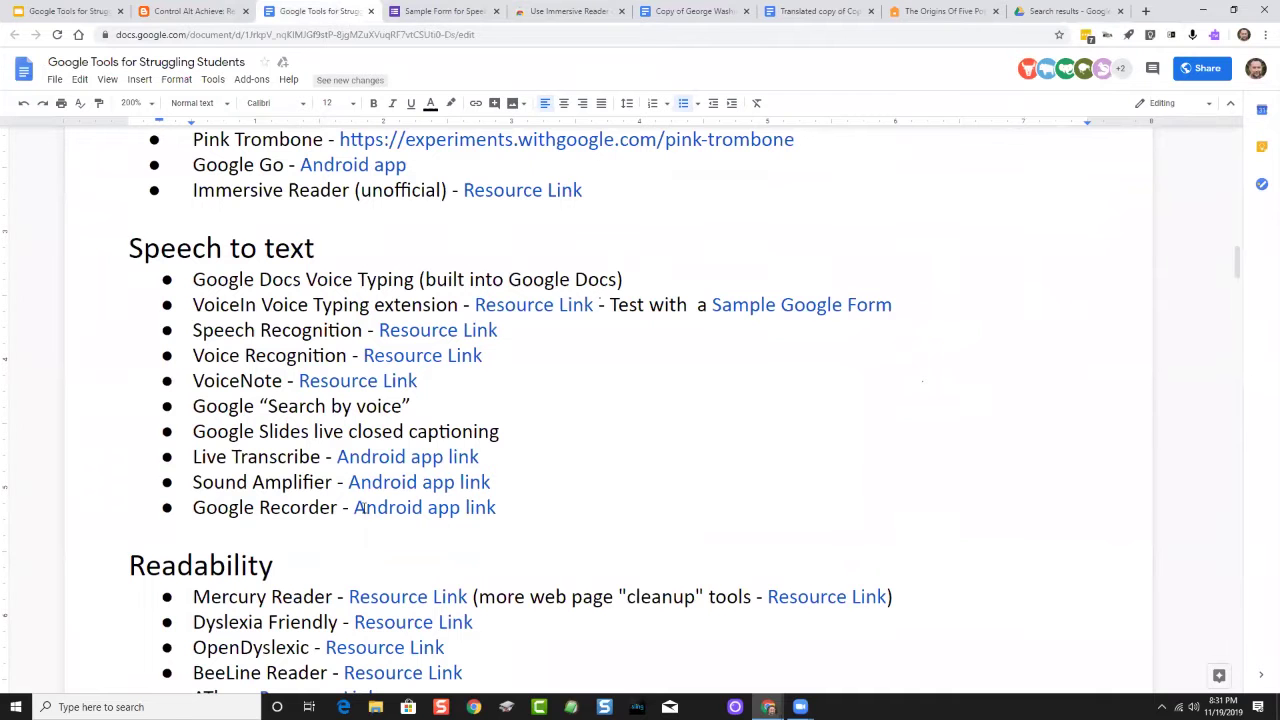
click(299, 456)
click(409, 458)
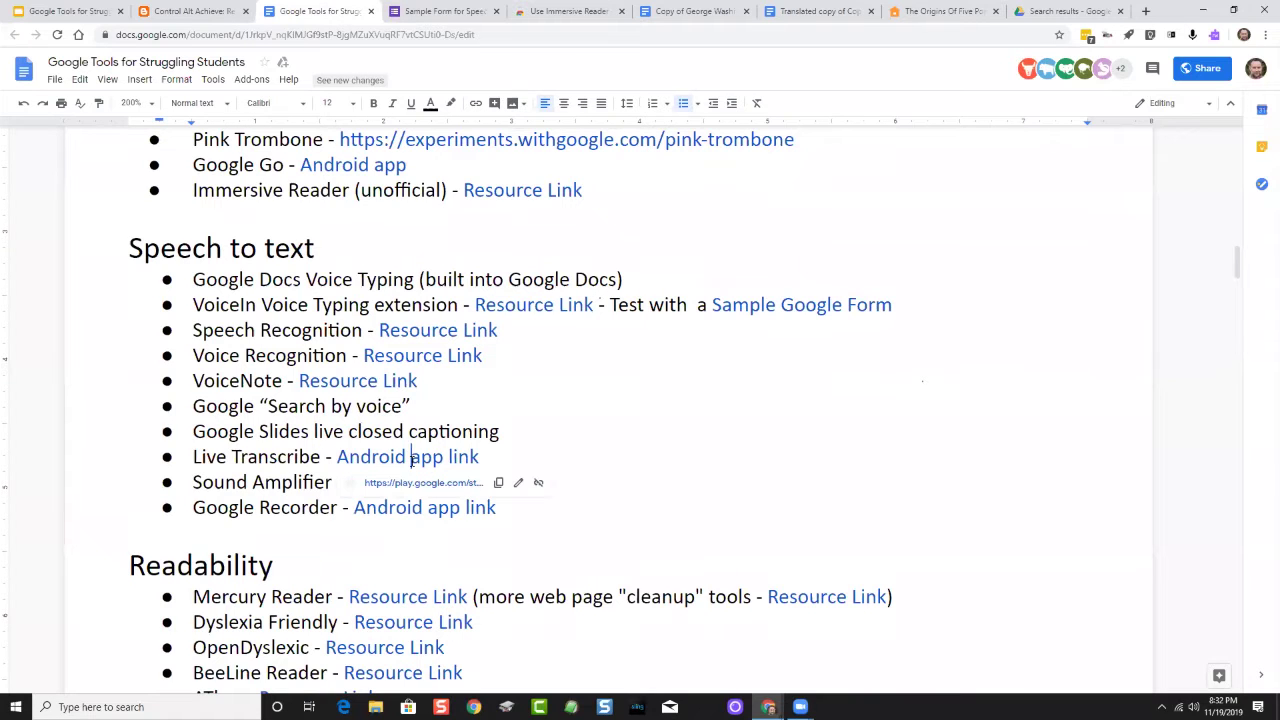
click(366, 483)
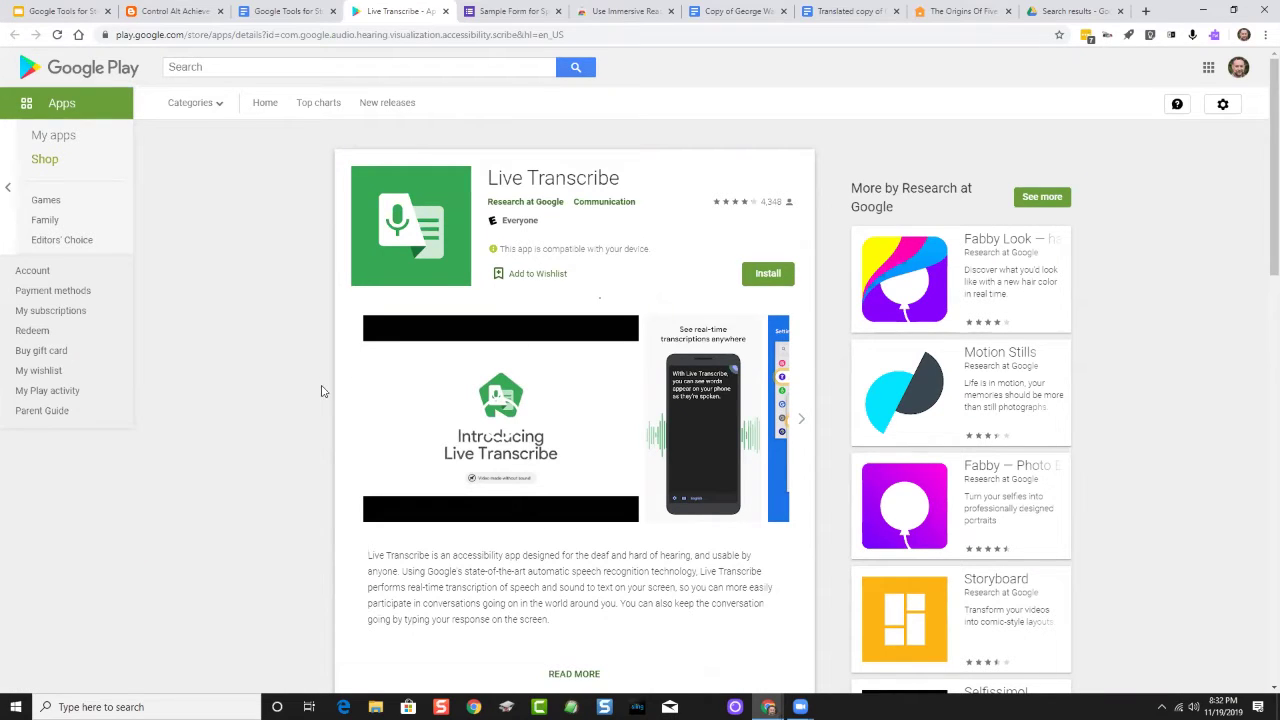
Step: View the Live Transcribe listing at 125% and its enlarged transcription screenshot, then return to the slide
key(ctrl+plus)
key(ctrl+plus)
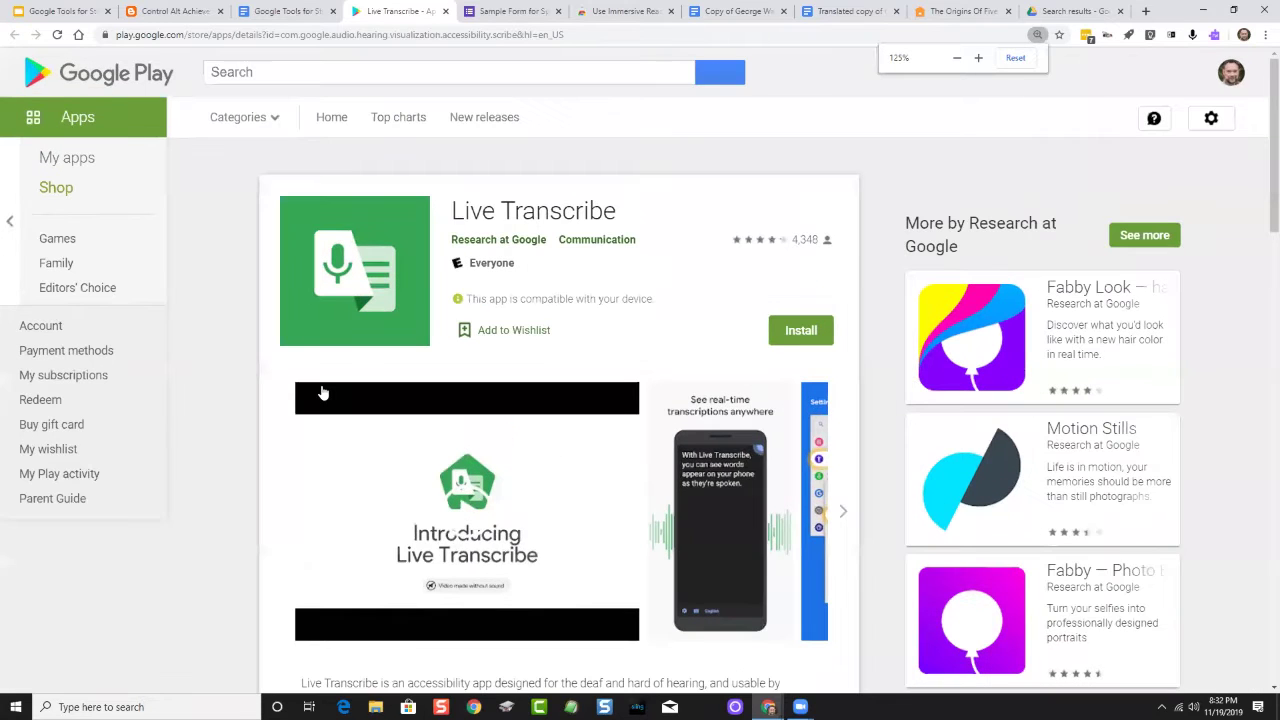
scroll(322, 393, down, 2)
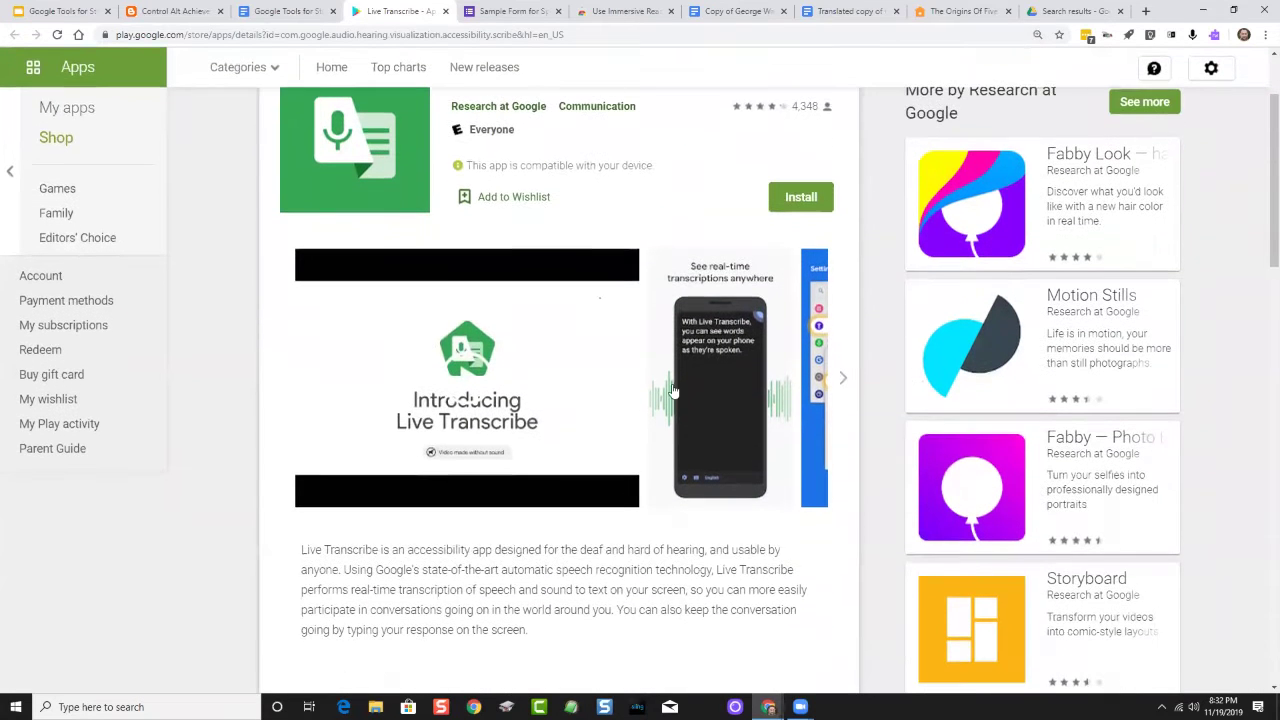
click(745, 396)
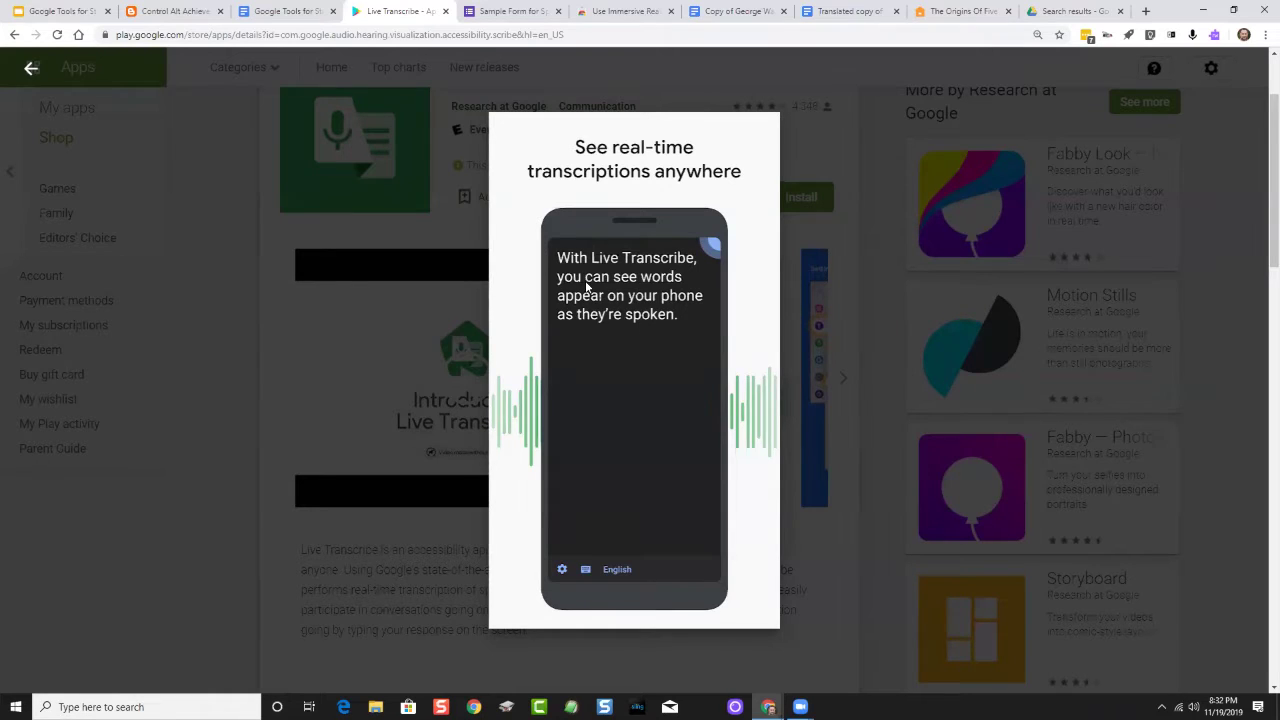
click(1004, 135)
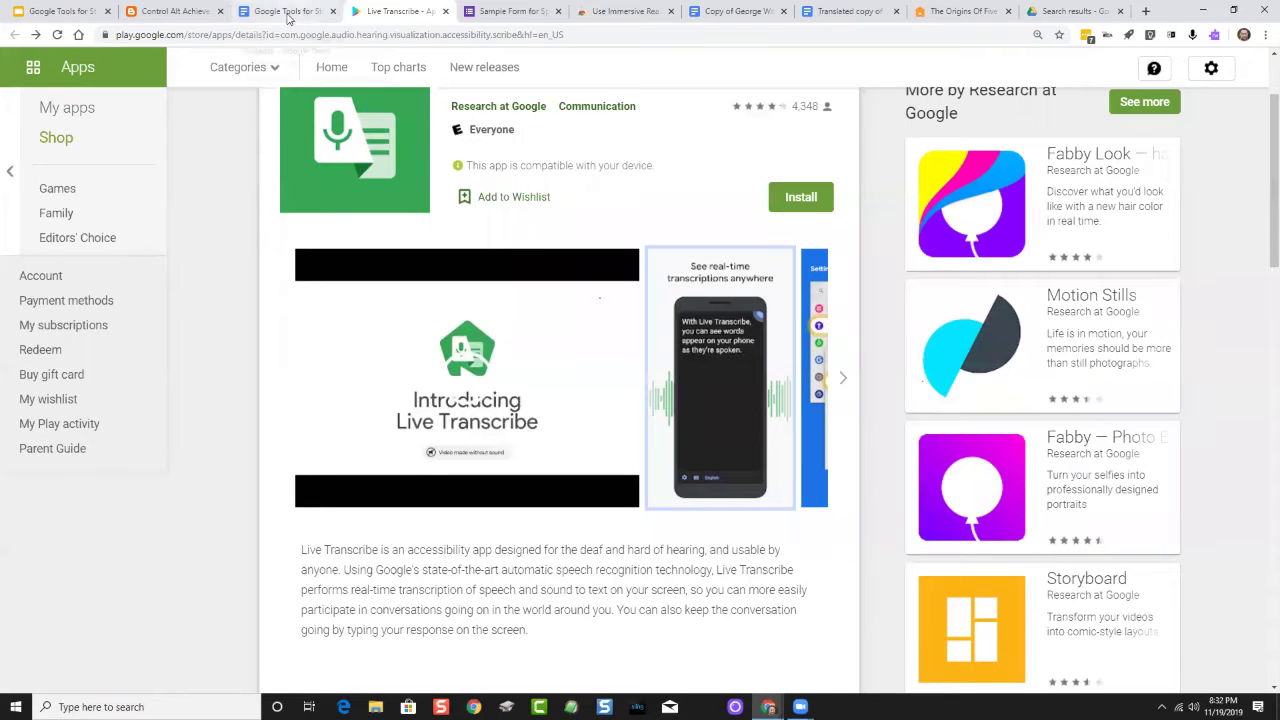
key(ctrl+minus)
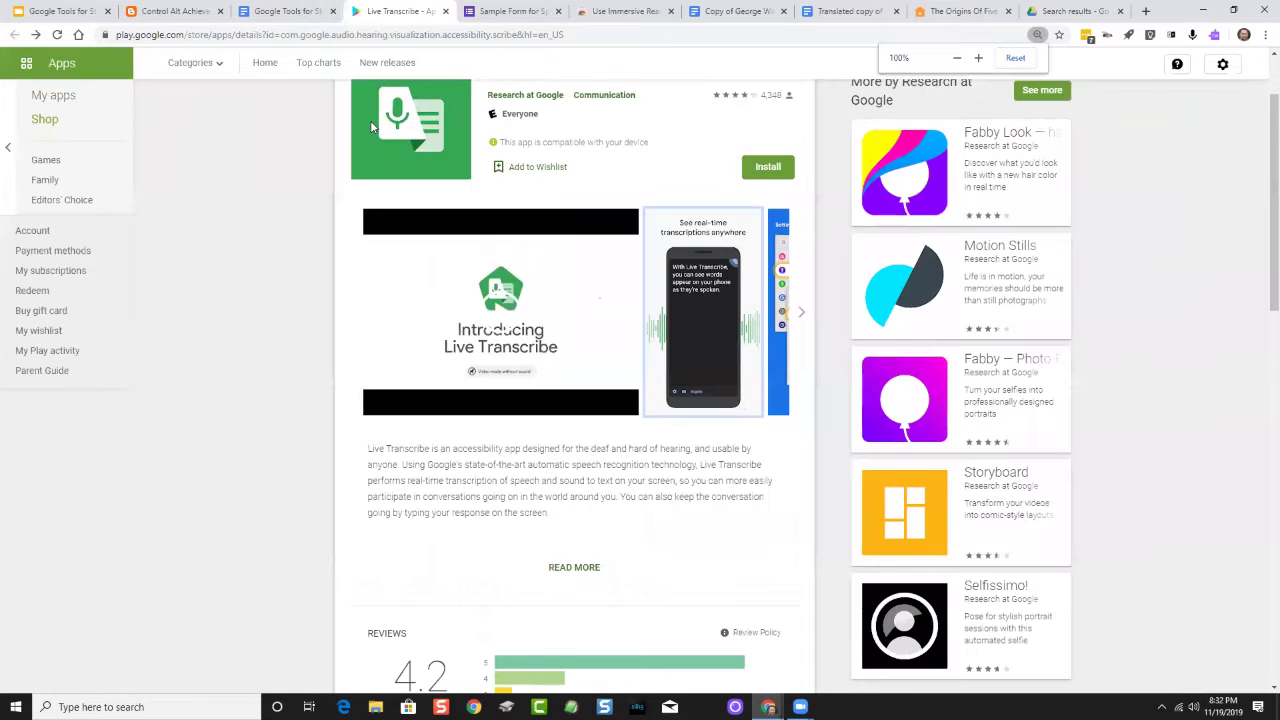
click(58, 12)
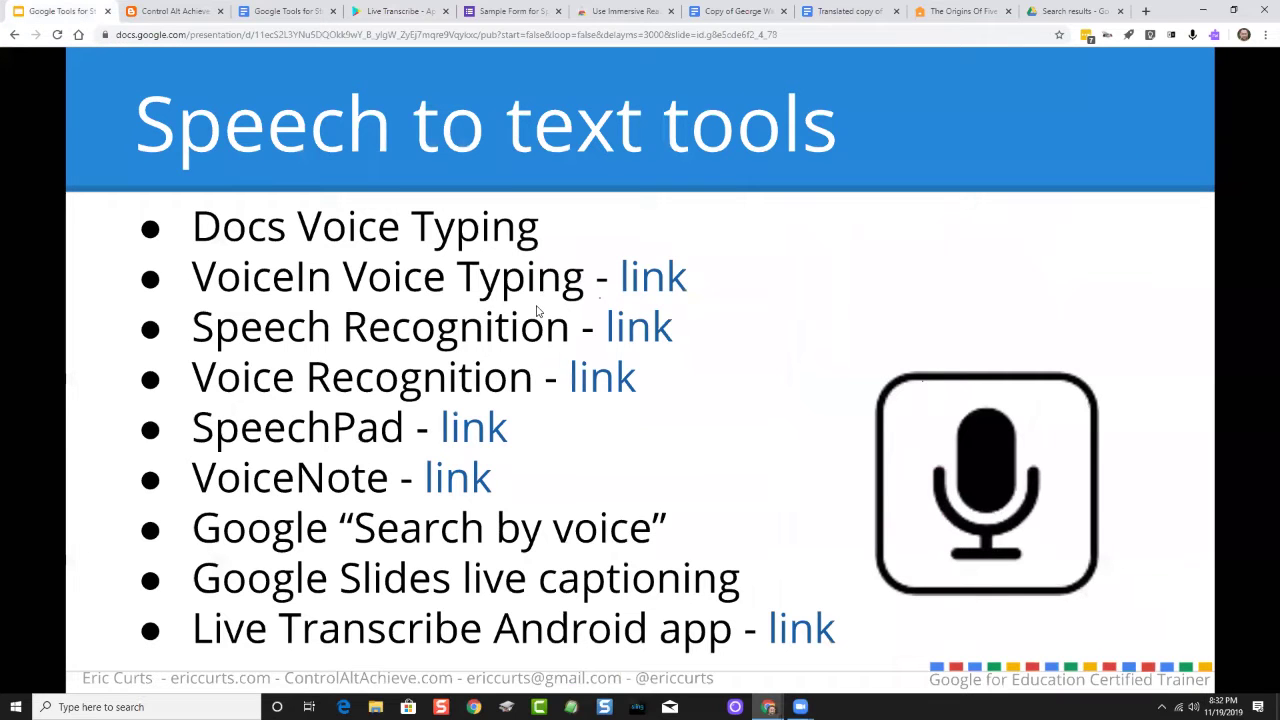
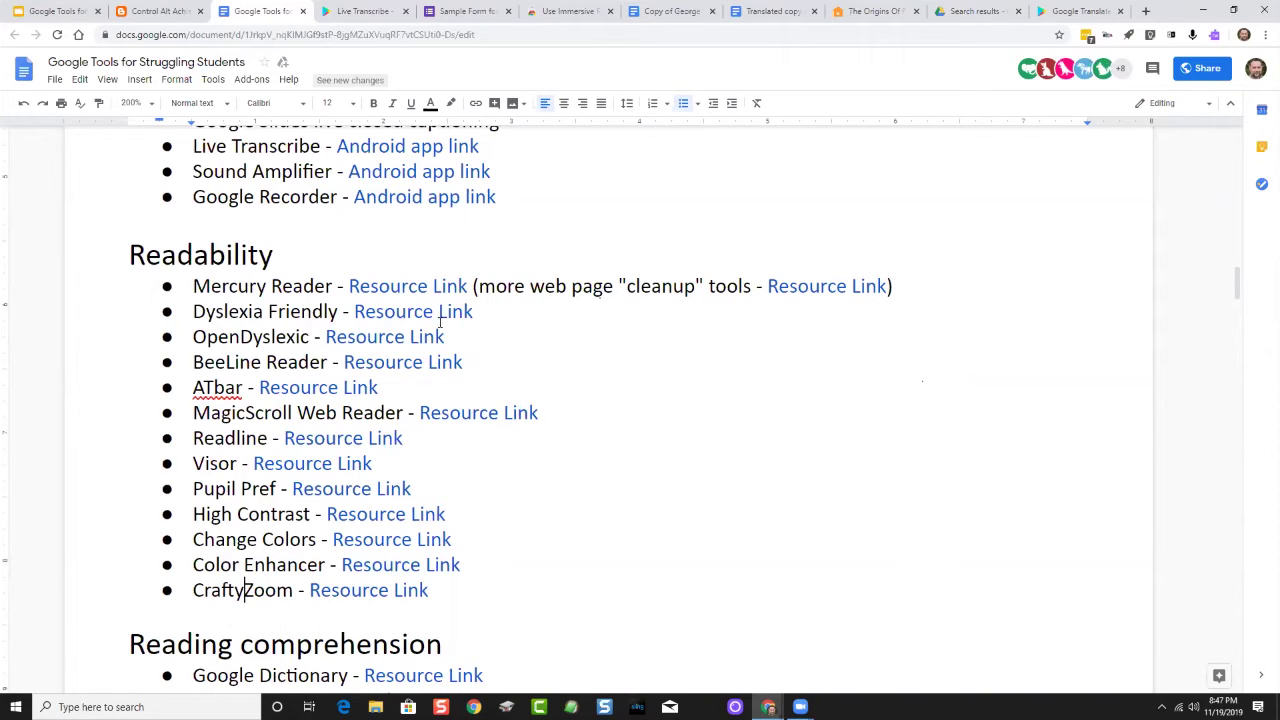
Step: Open Mercury Reader's Chrome Web Store page from its resource link, then return to the presentation
click(409, 286)
click(424, 311)
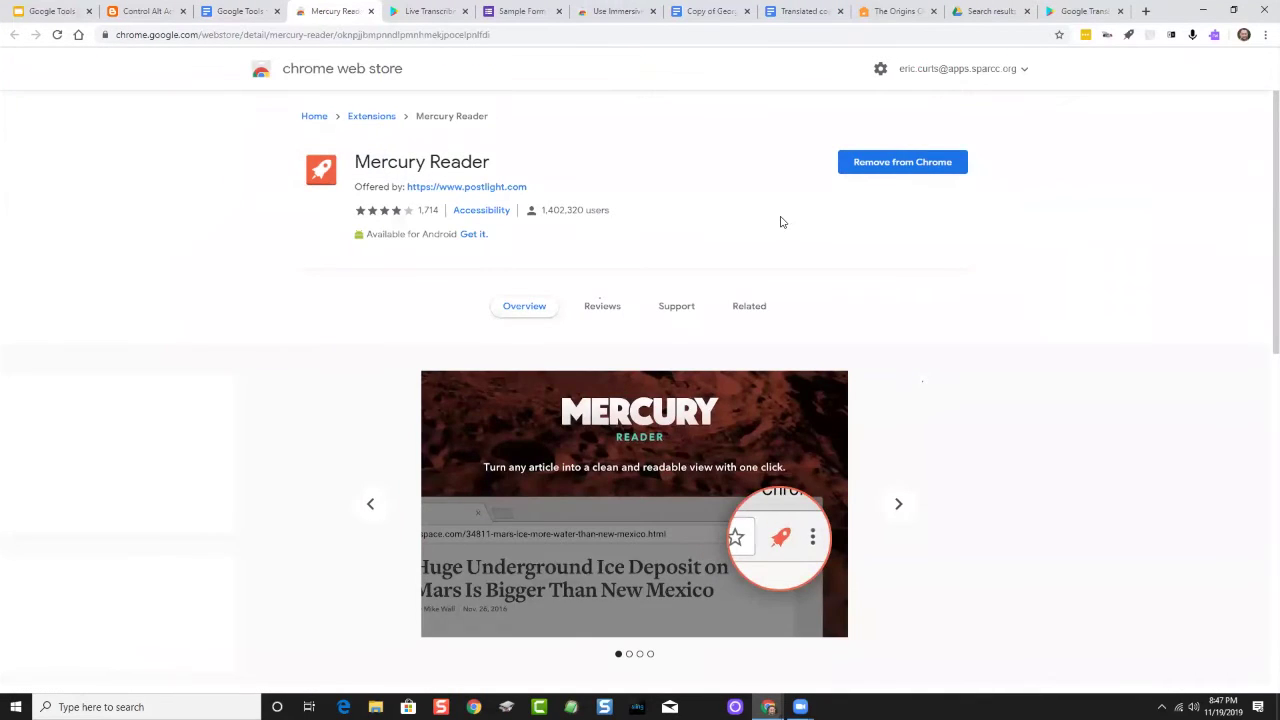
click(316, 72)
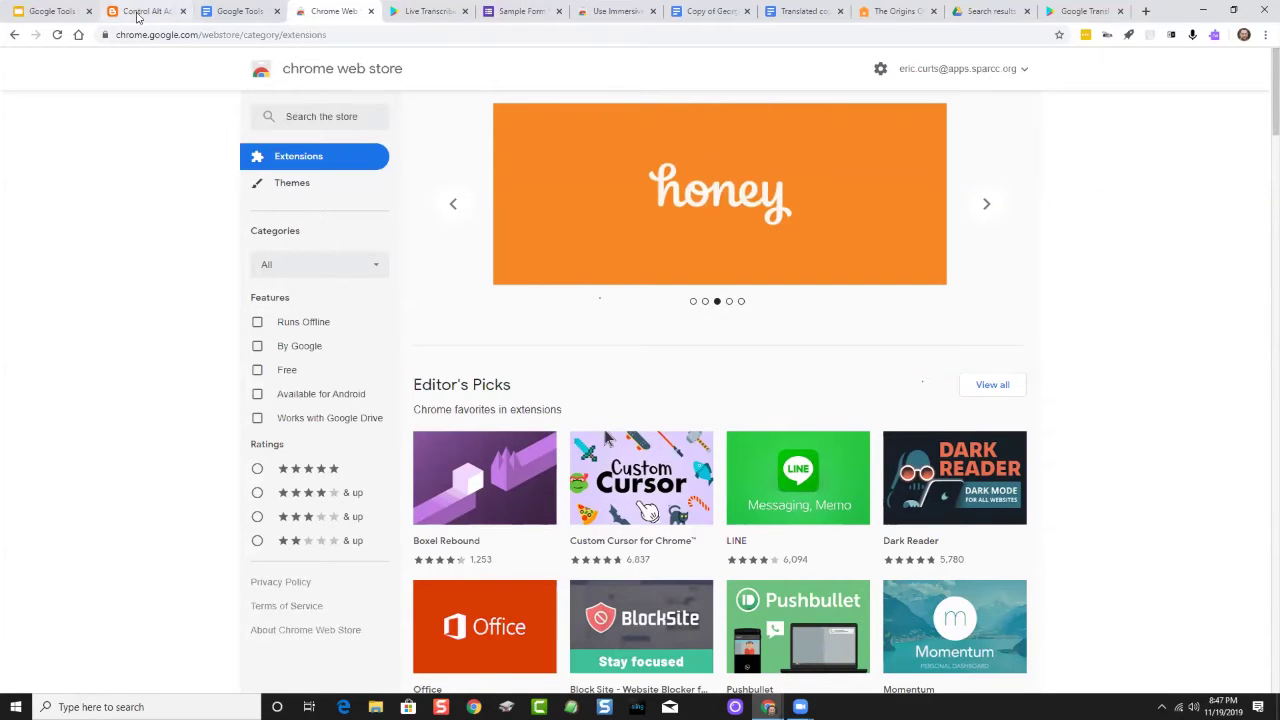
click(60, 12)
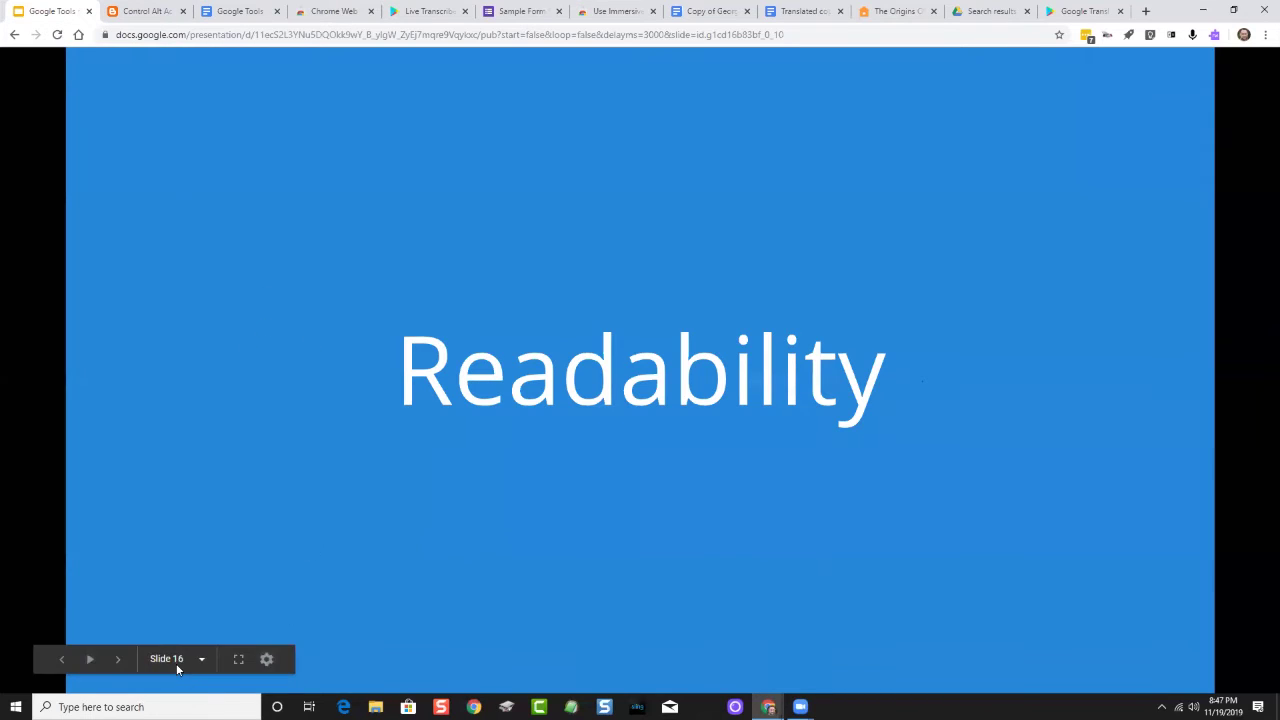
Step: Jump the presentation from slide 16 to slide 7, 'Web apps and extensions'
click(176, 659)
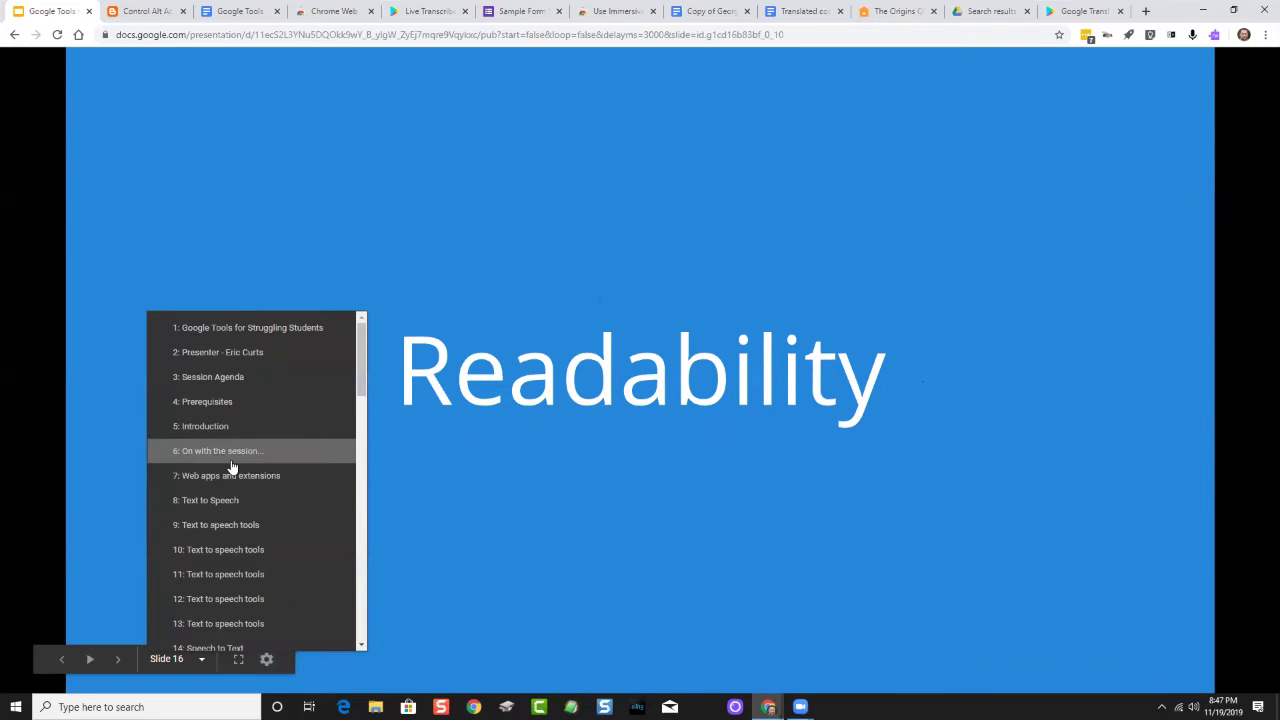
click(230, 476)
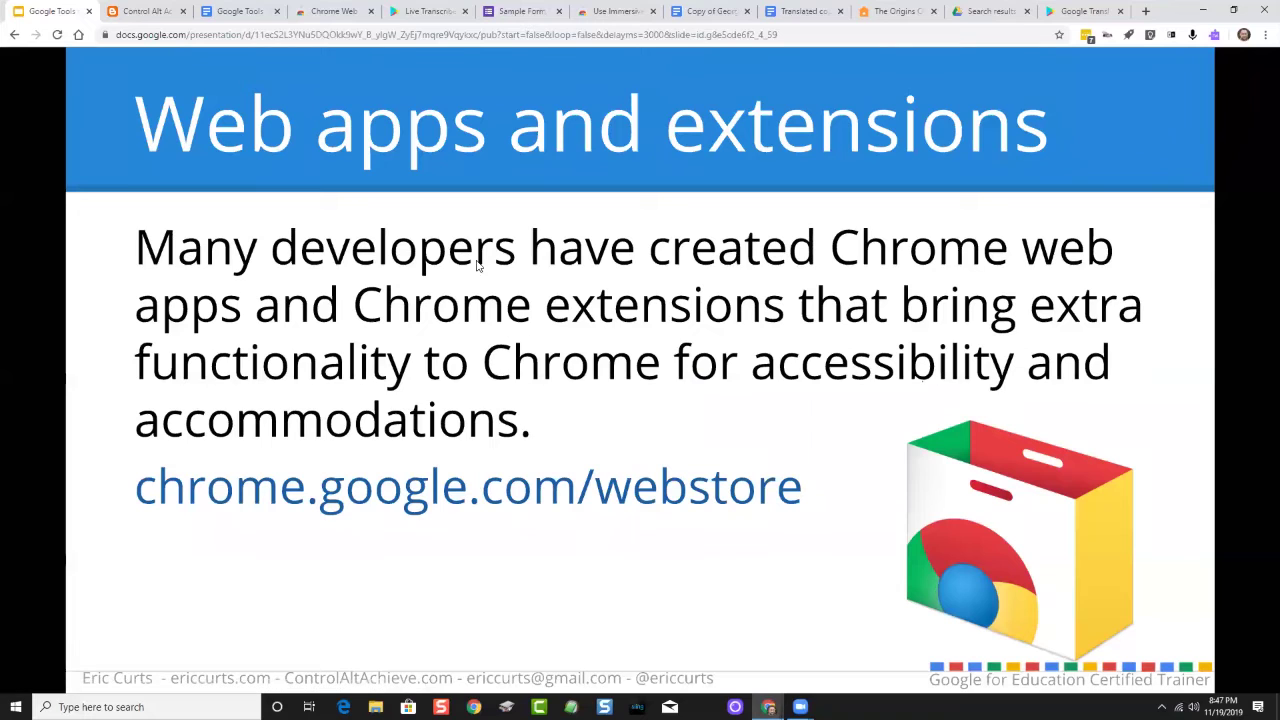
Step: Browse the Chrome Web Store extension categories down to Productivity and back to the top
click(330, 14)
scroll(752, 513, down, 9)
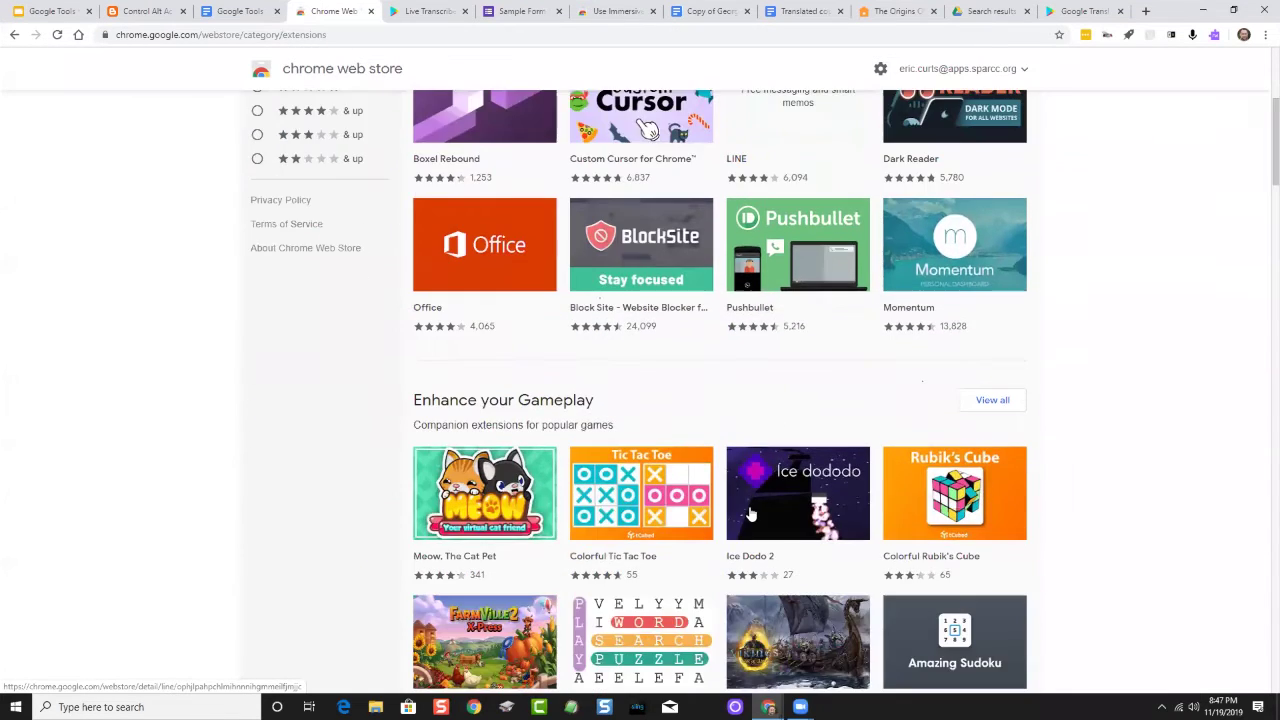
scroll(752, 513, down, 8)
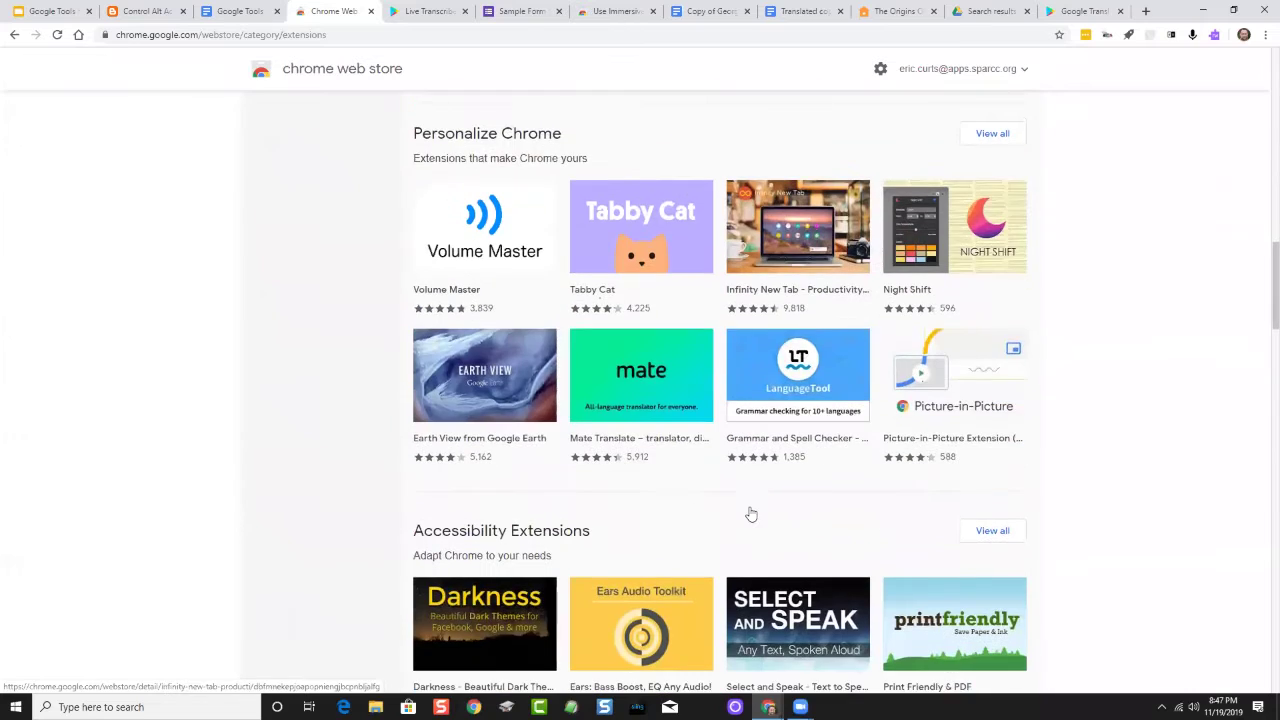
scroll(752, 513, down, 7)
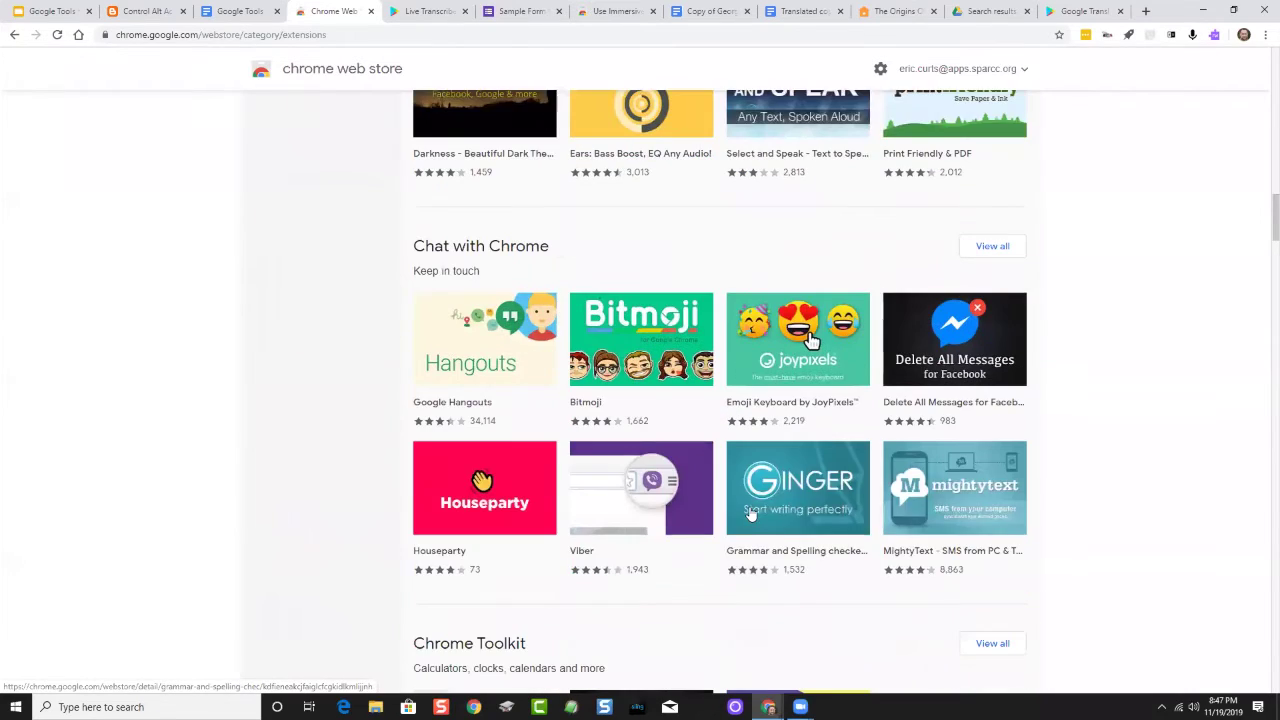
scroll(760, 515, down, 3)
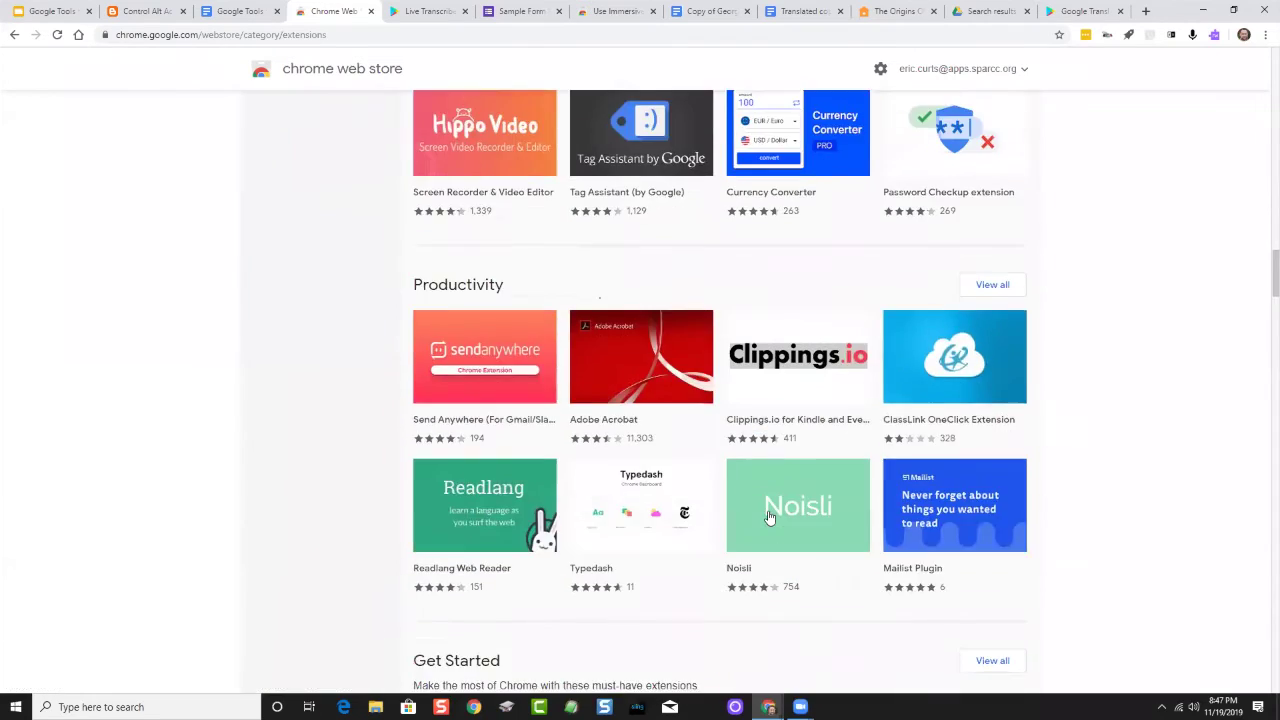
scroll(765, 515, up, 17)
scroll(765, 512, up, 11)
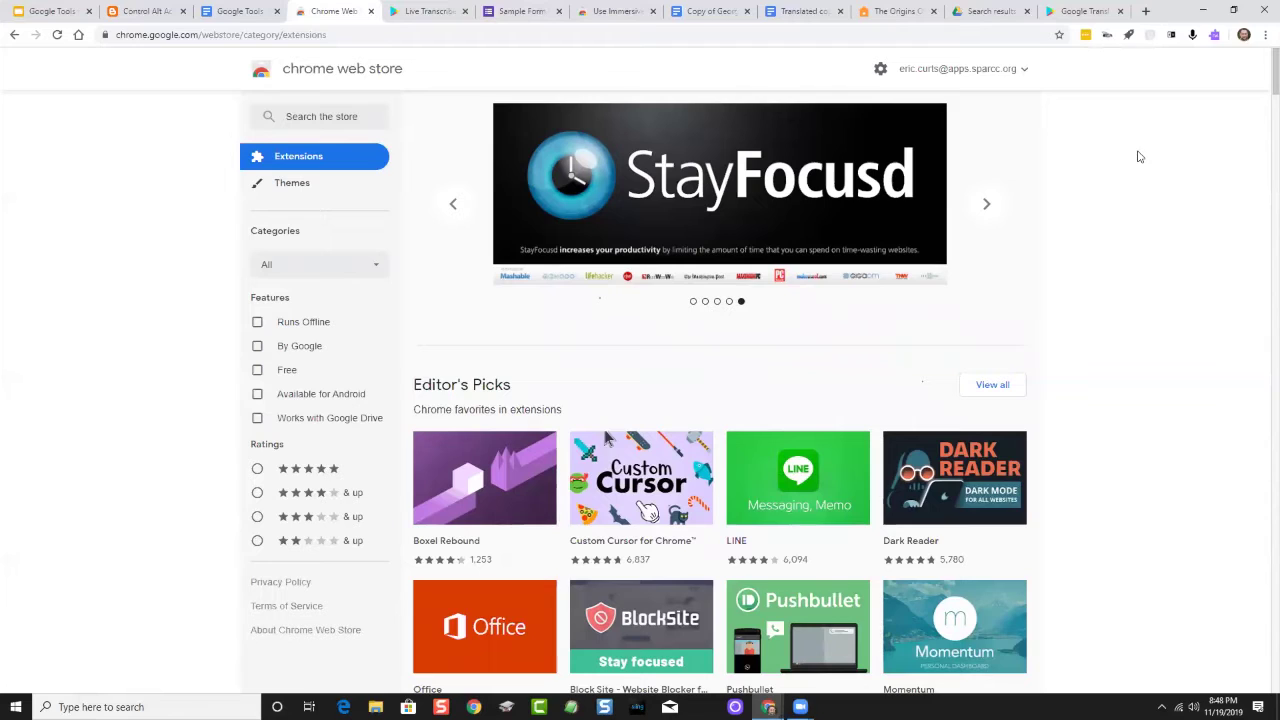
Step: Reach Google Admin in a new tab via 'admin' and sign in with the account password
click(1147, 12)
text(admin)
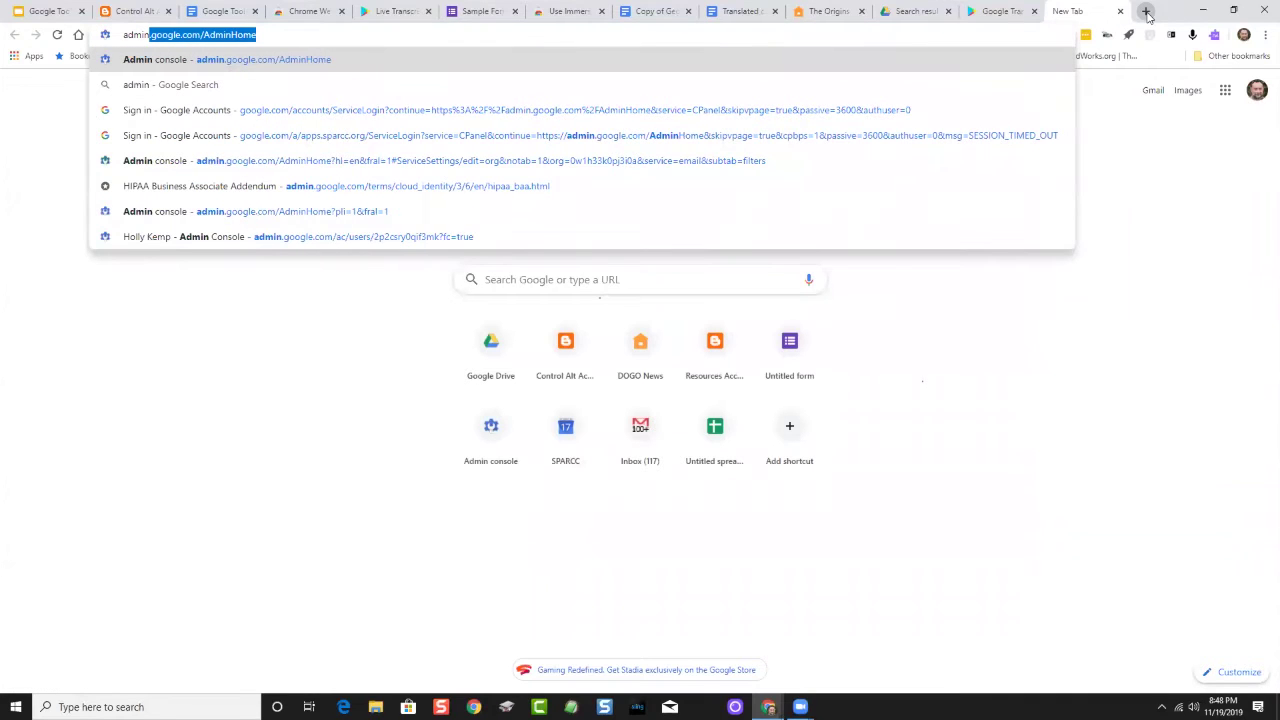
key(Return)
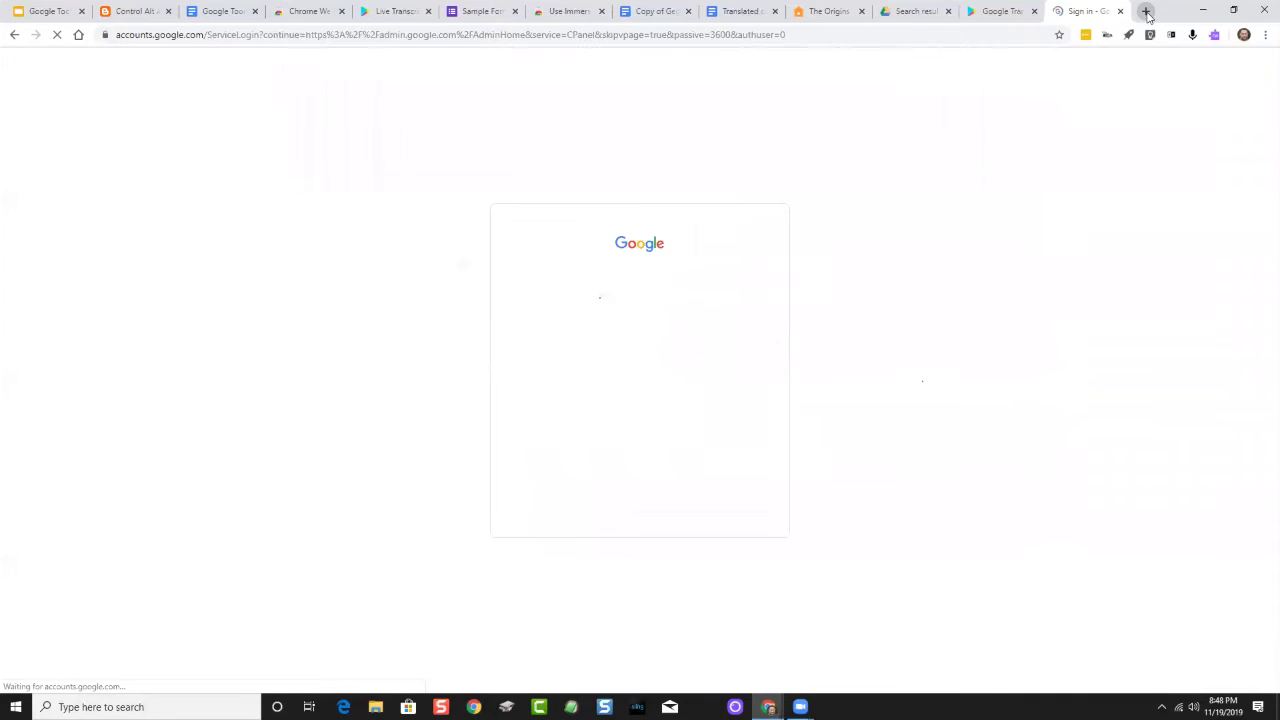
click(744, 396)
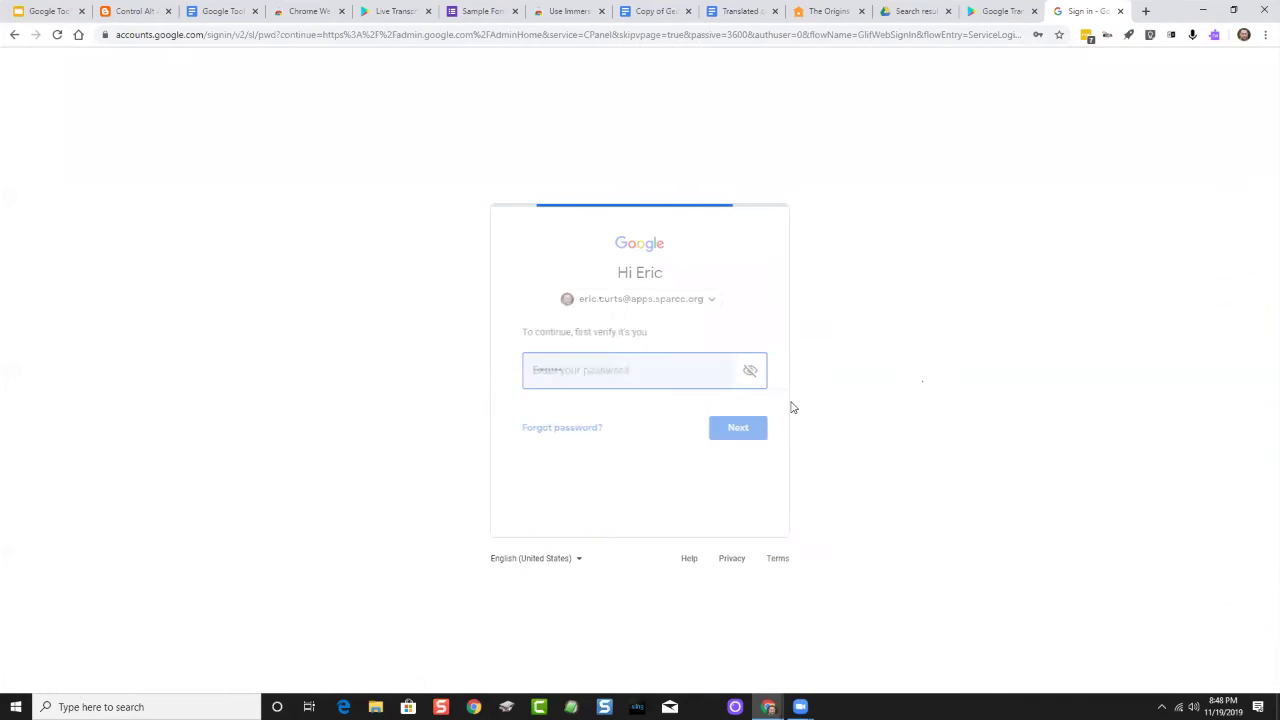
click(731, 430)
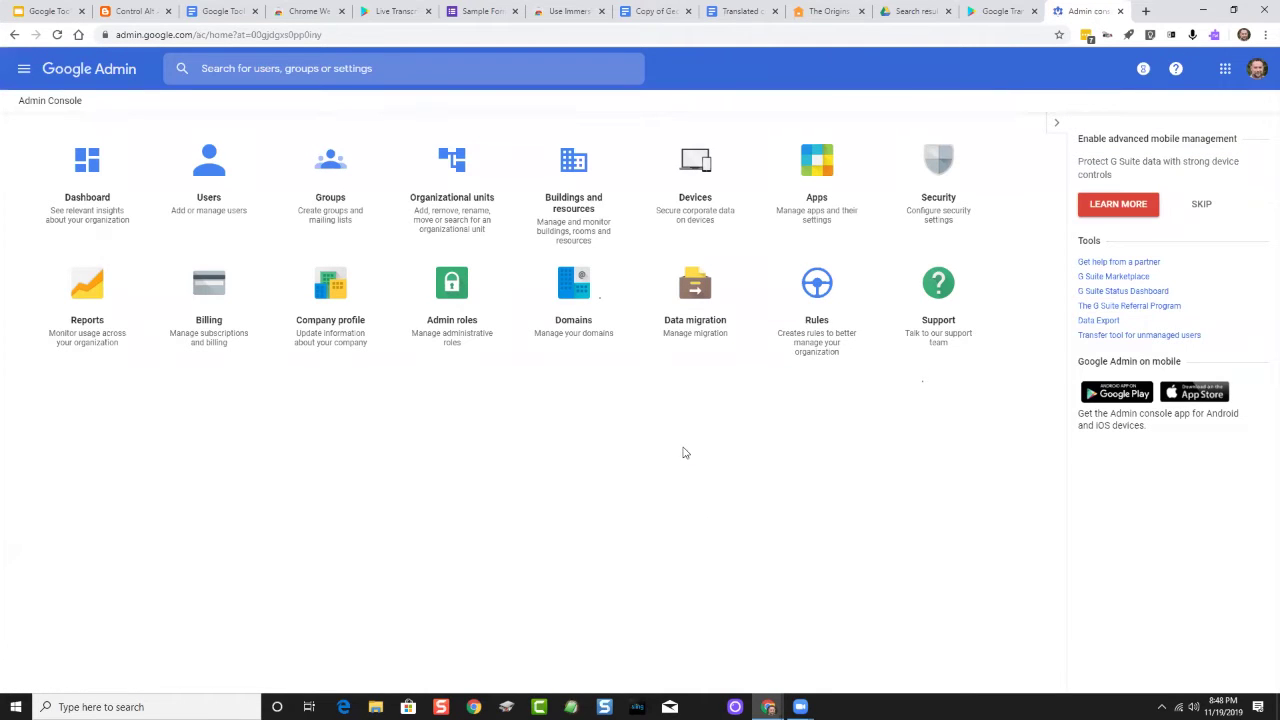
Step: Navigate Devices > Chrome management > Apps & extensions to view the app installation policies
click(690, 185)
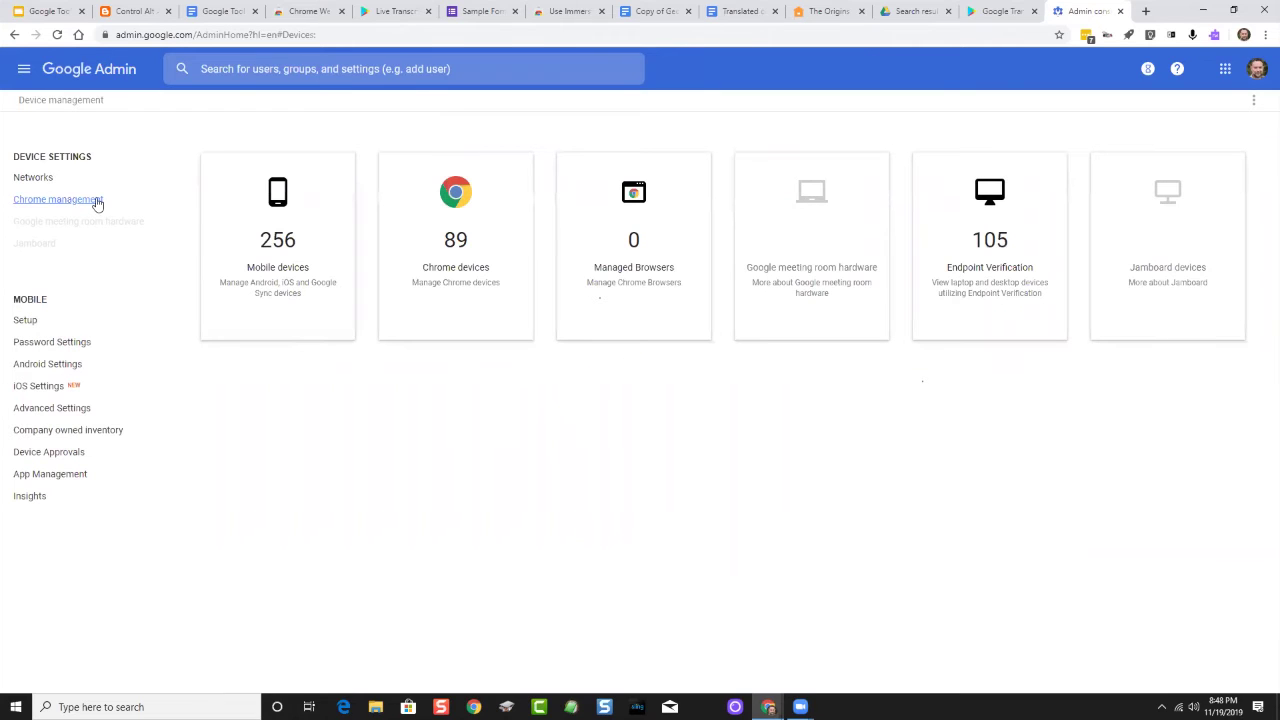
click(94, 200)
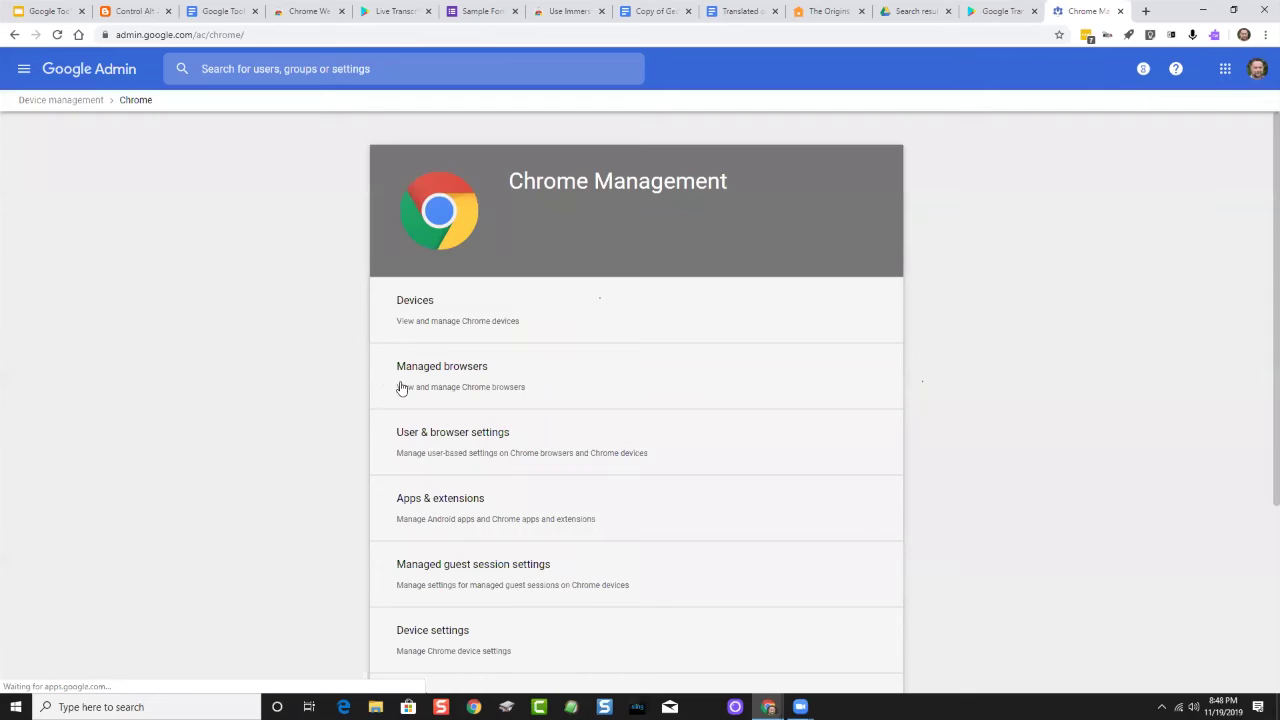
click(495, 514)
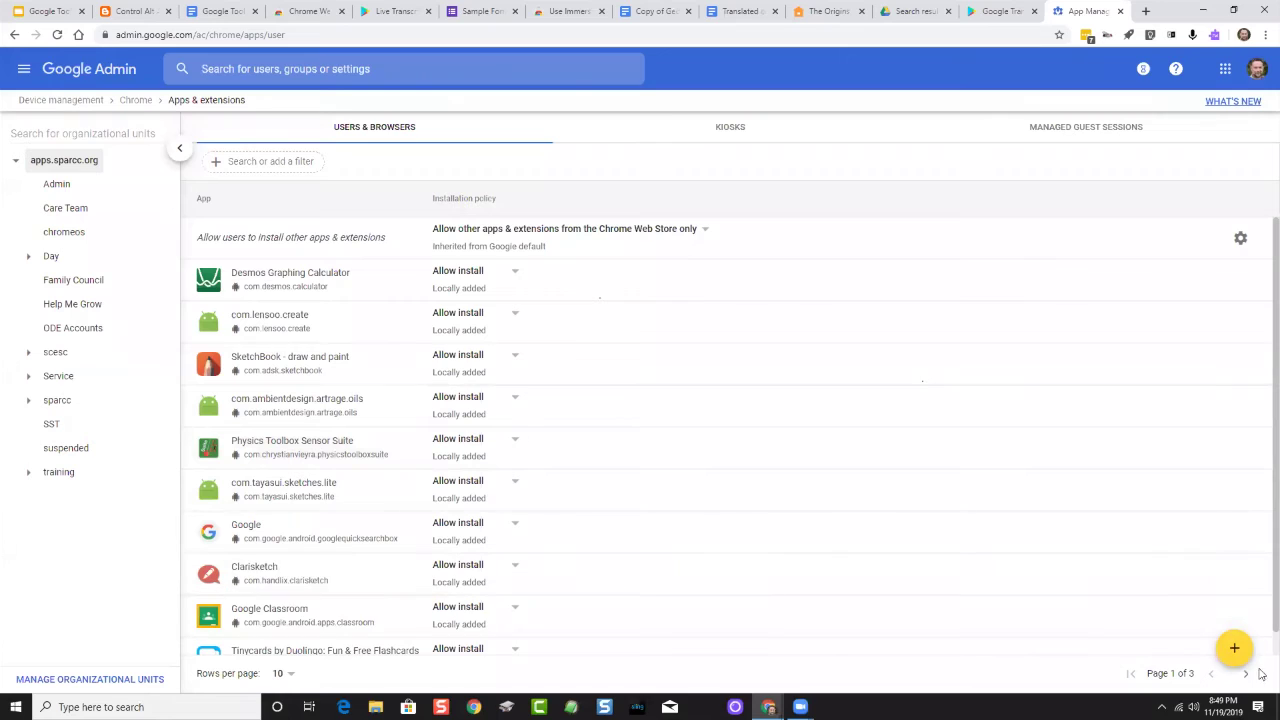
mouse_move(1232, 650)
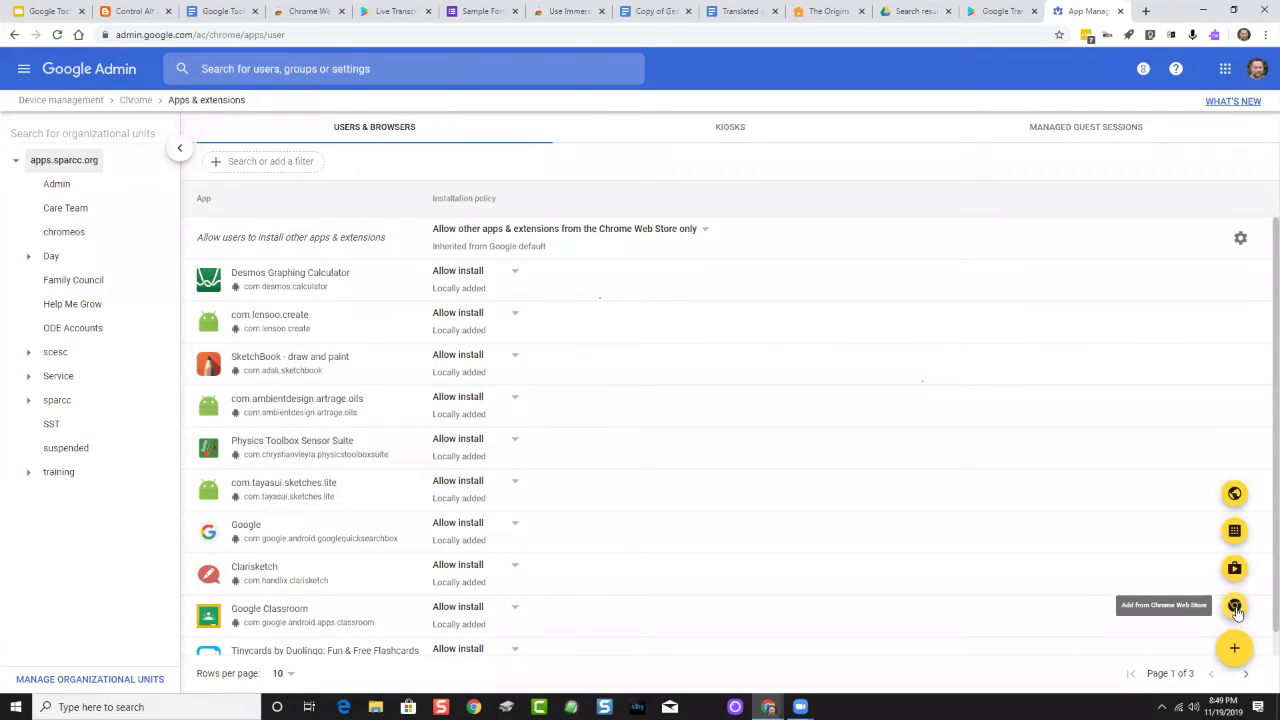
click(1235, 607)
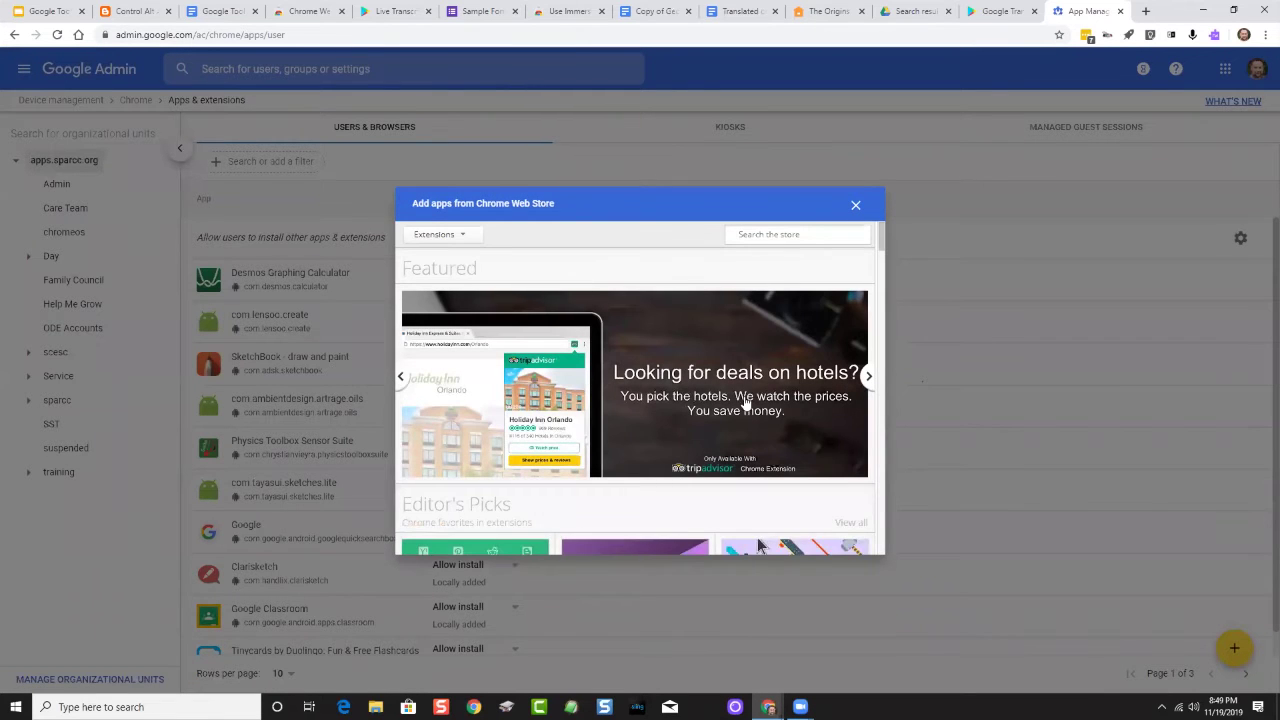
scroll(745, 403, down, 2)
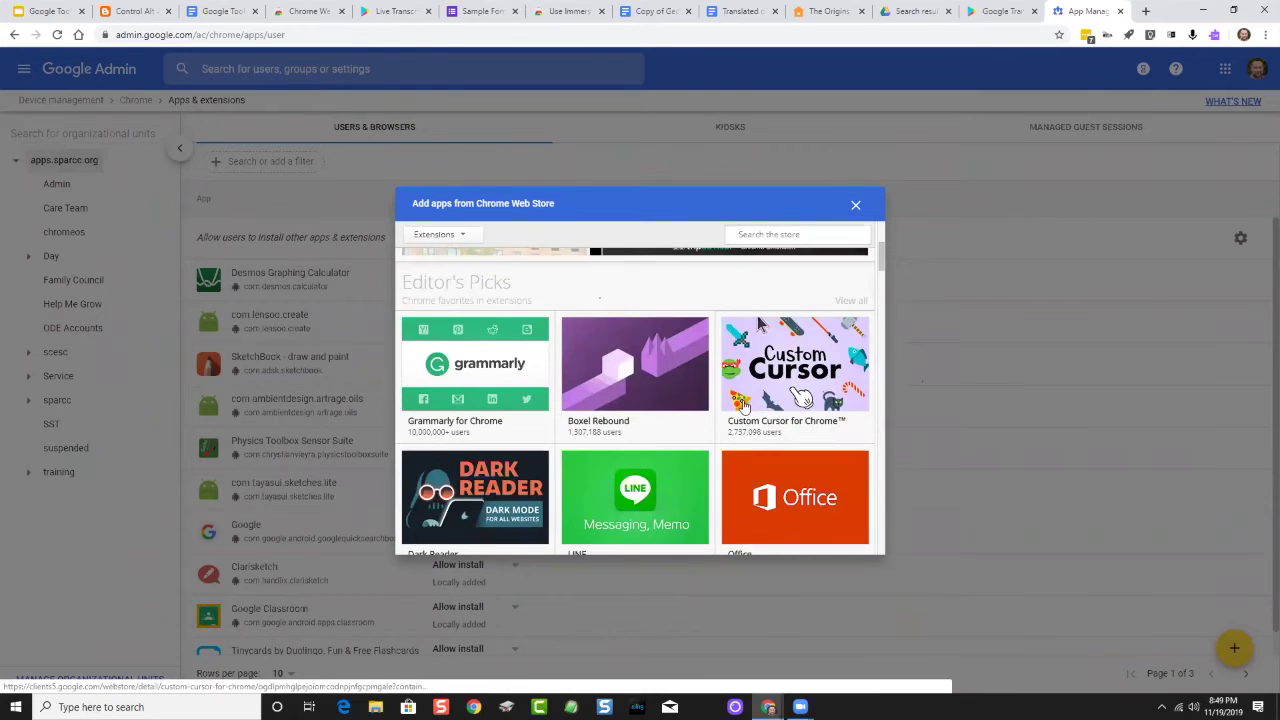
scroll(745, 403, down, 2)
scroll(749, 391, up, 3)
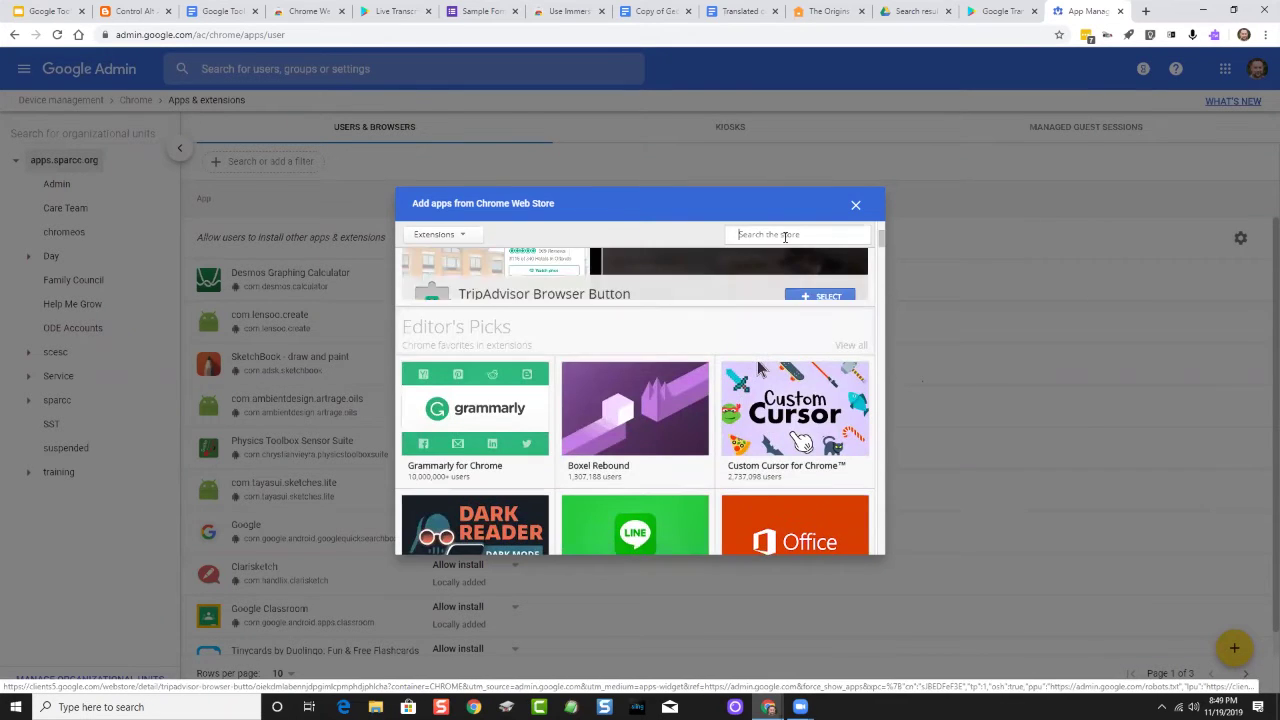
text(m)
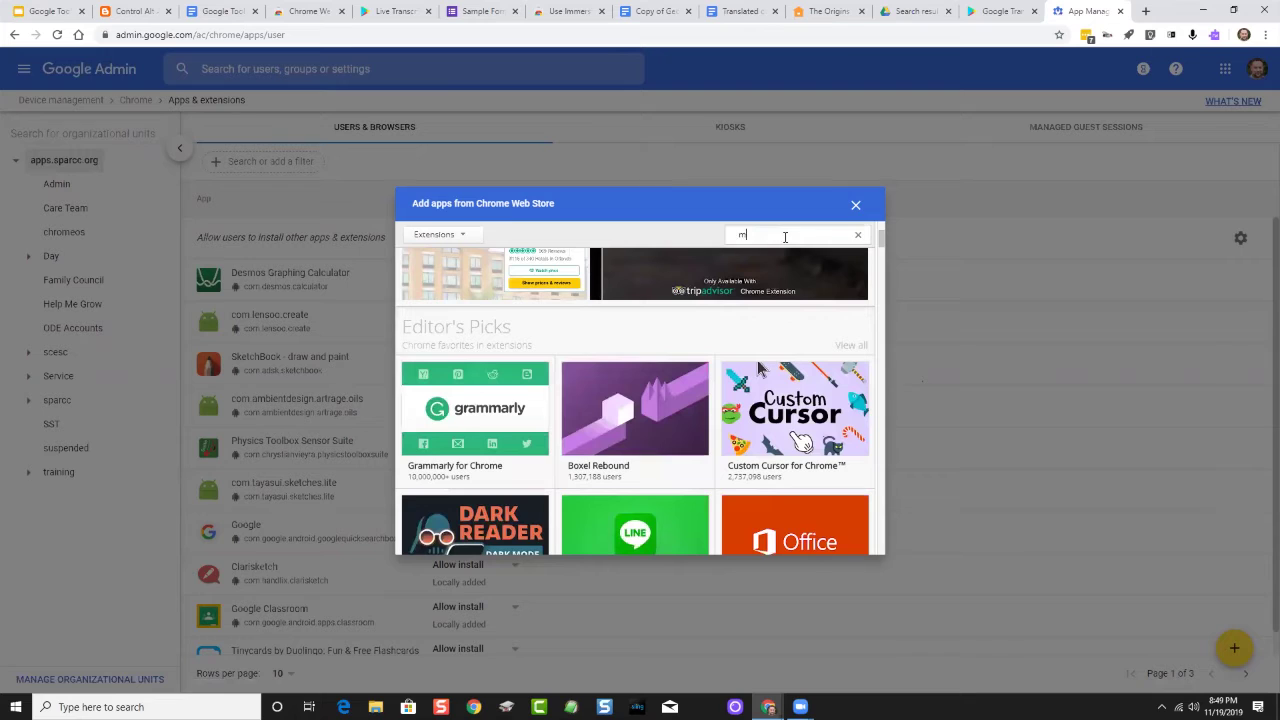
text(ercury reader)
key(Return)
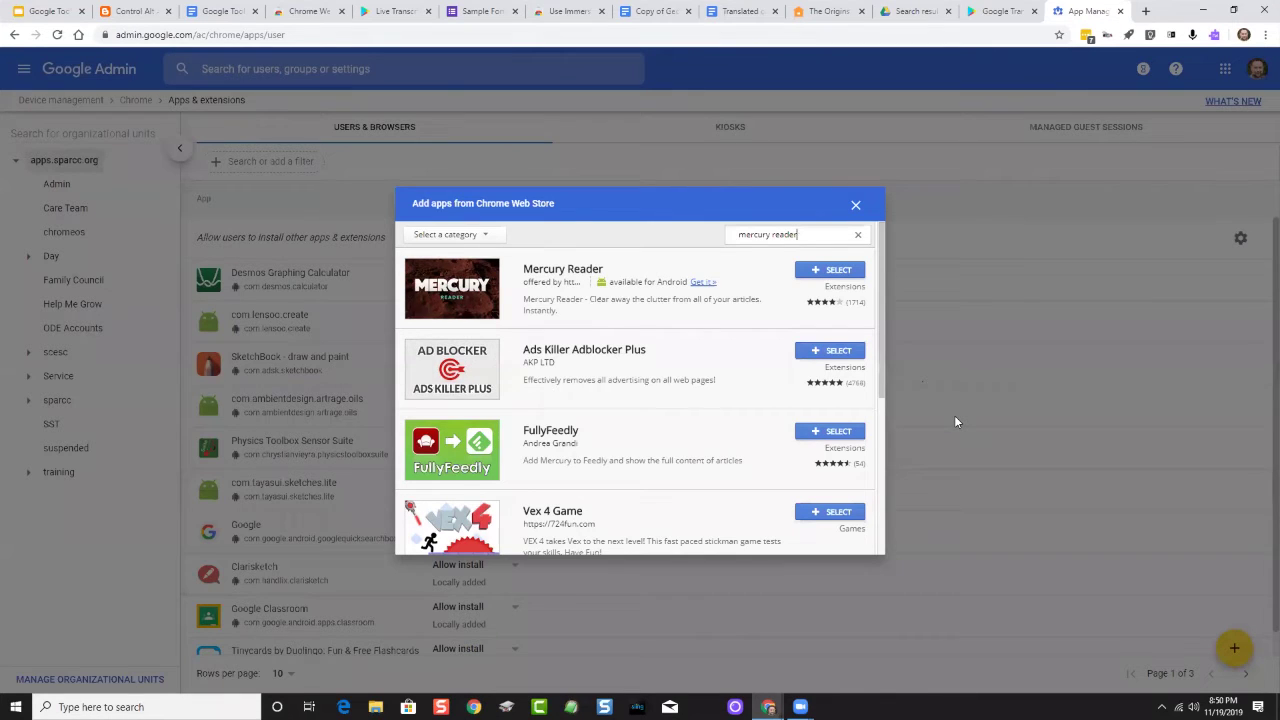
click(856, 207)
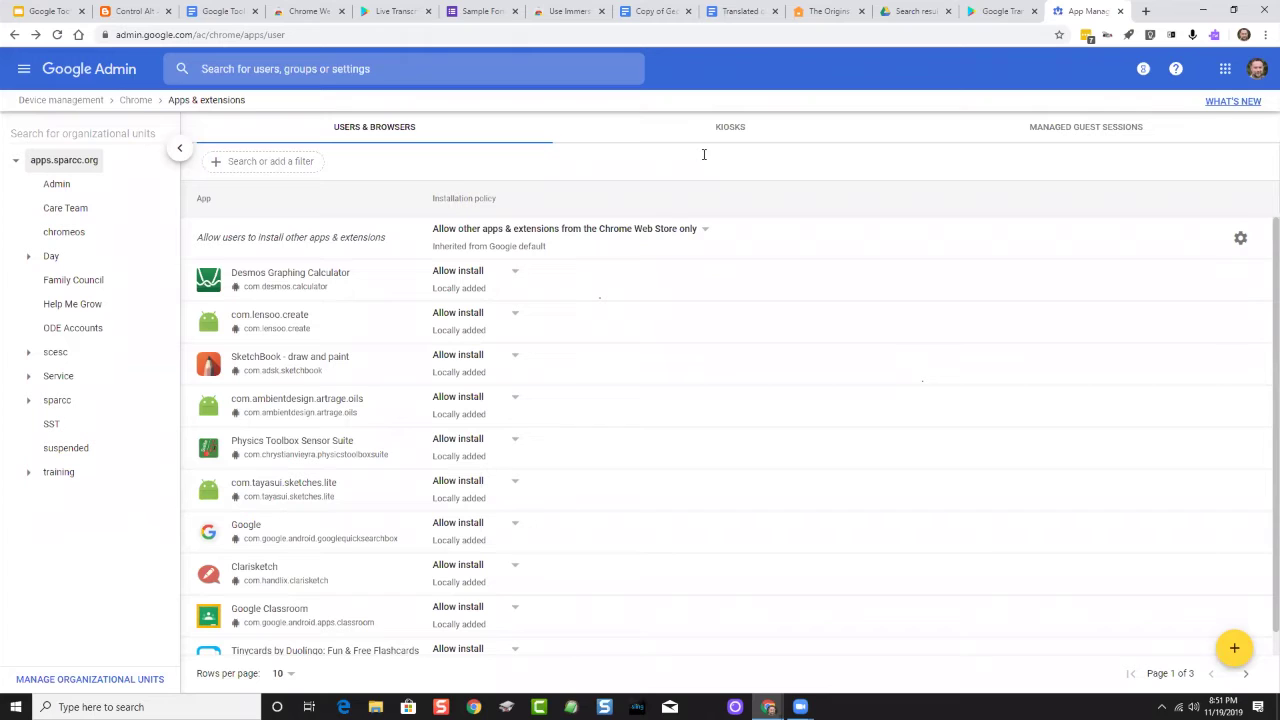
Step: Search the Chrome Web Store for 'mercury reader' and open its listing
click(305, 11)
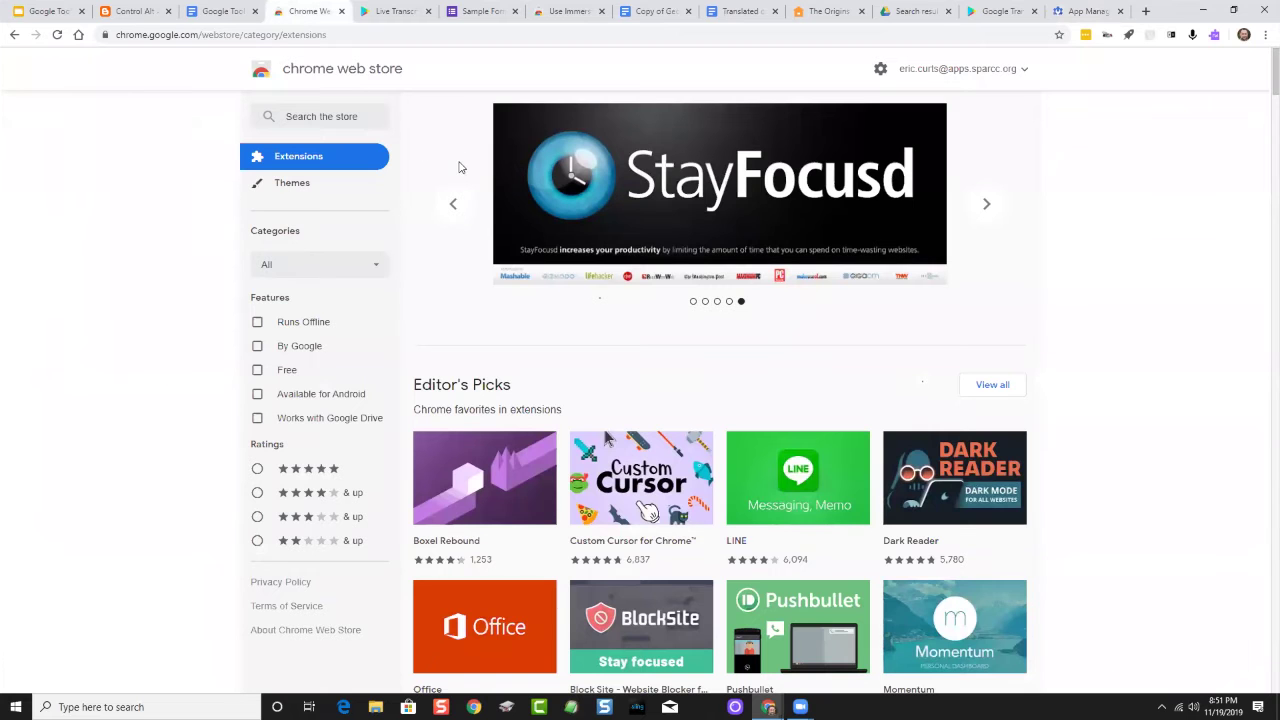
click(336, 117)
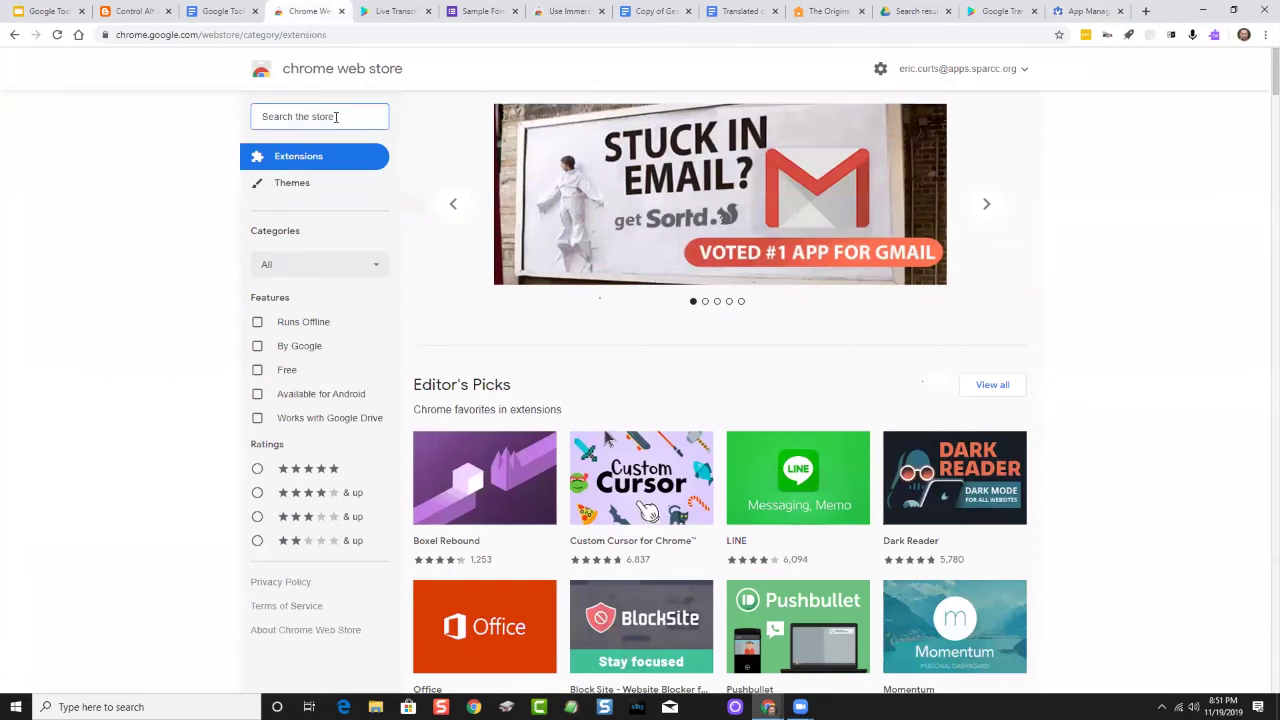
text(mer)
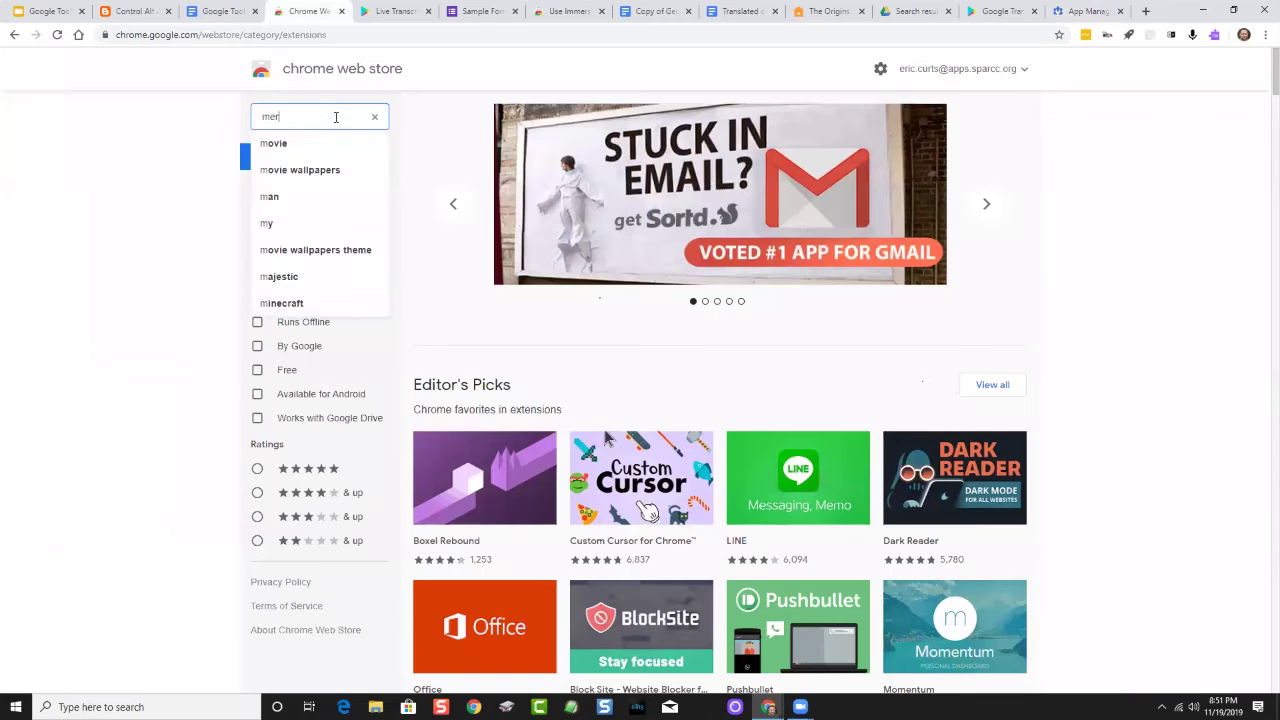
text(cury)
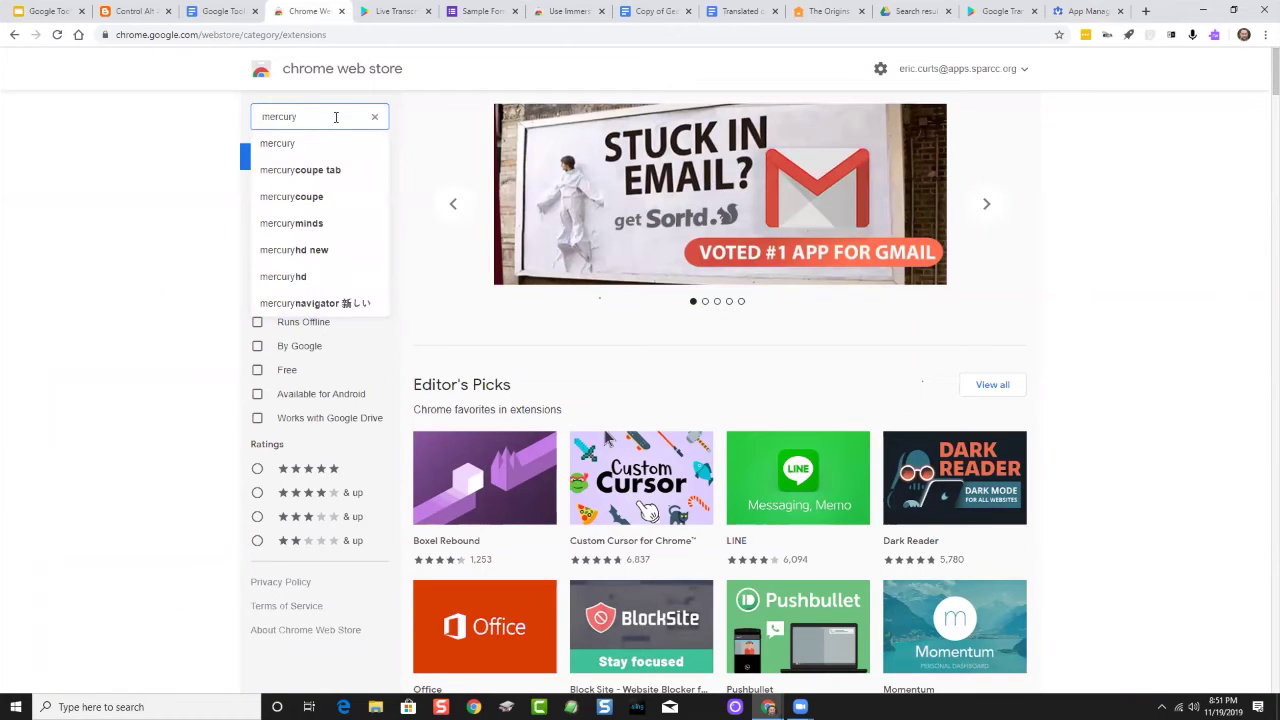
text( rea)
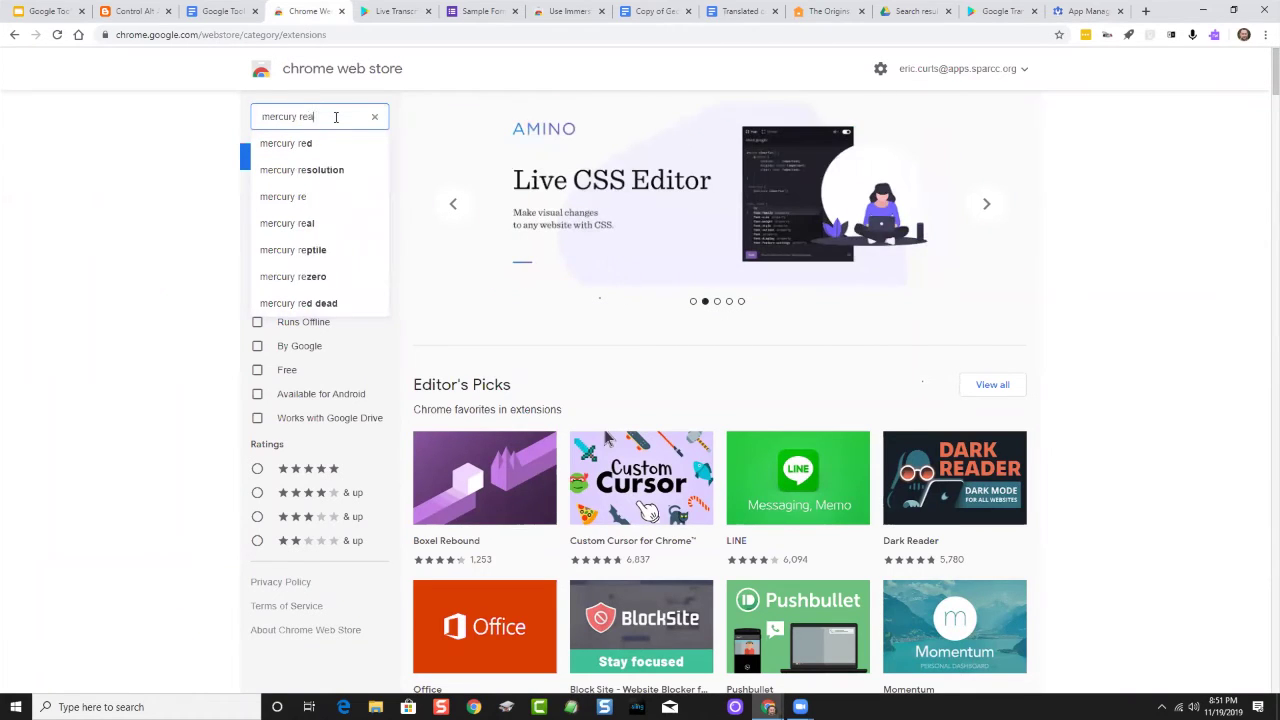
text(der)
key(Return)
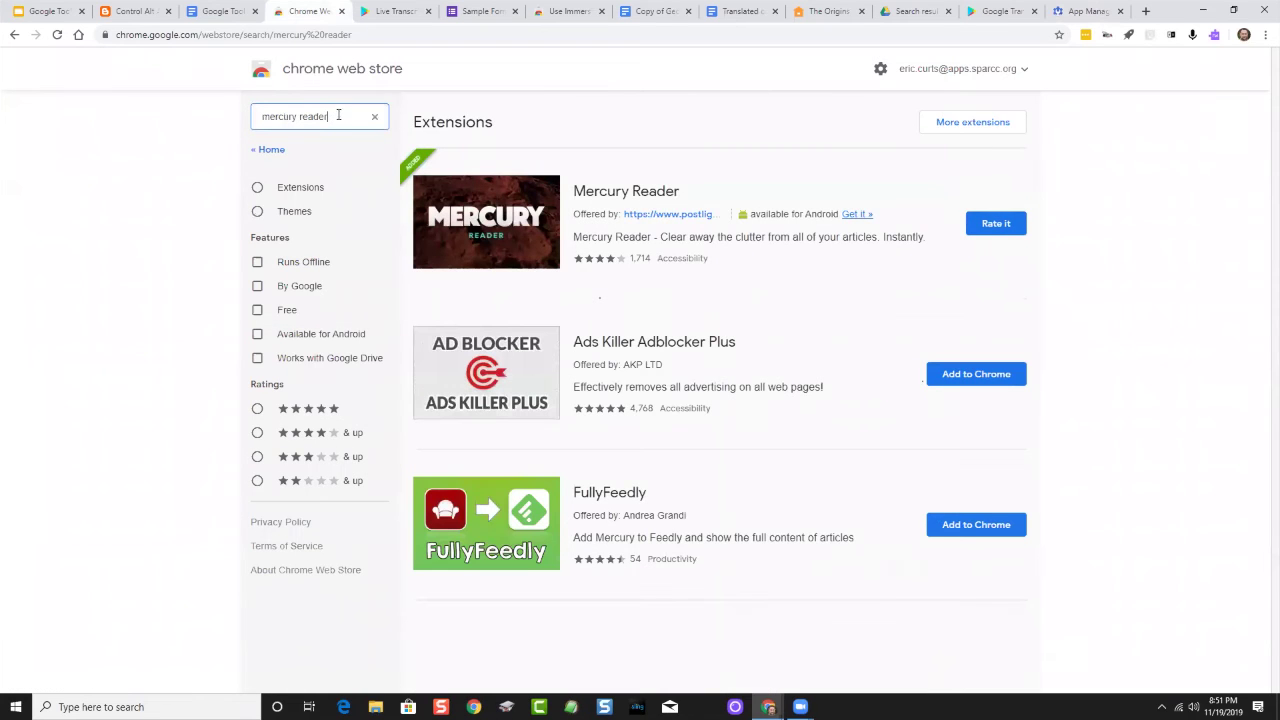
click(609, 193)
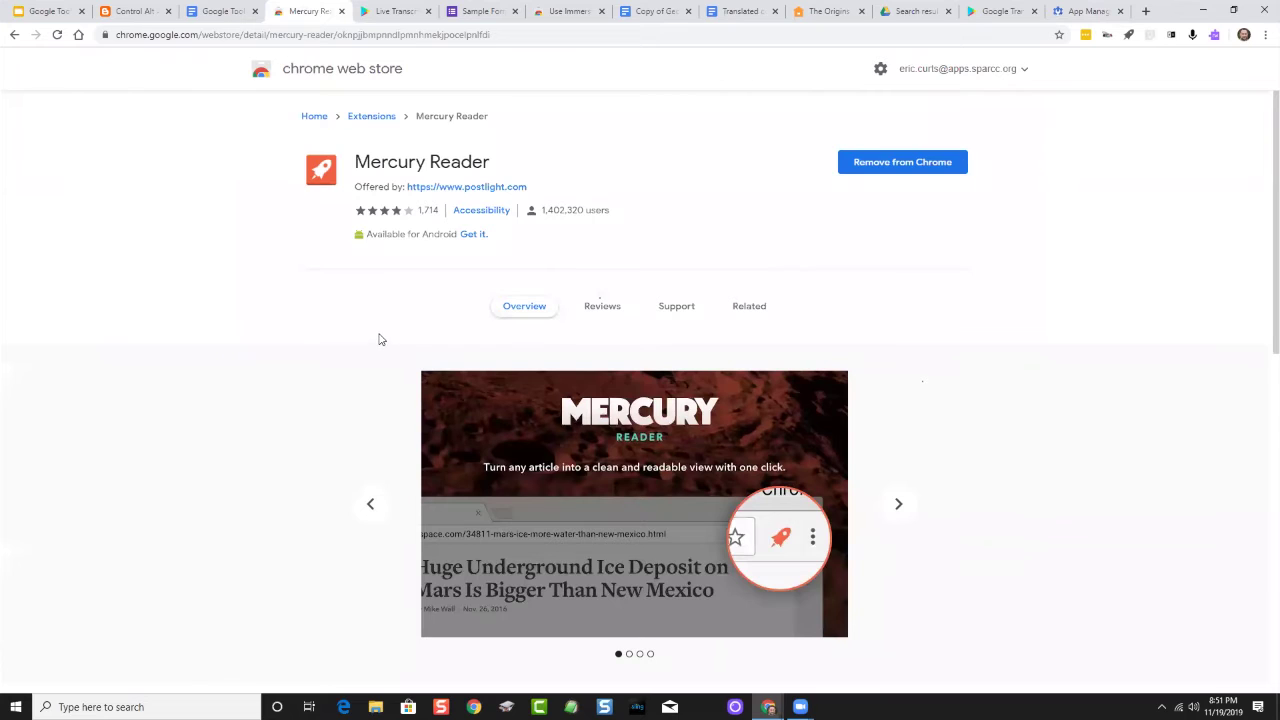
Step: Point out the listing's user count and Android availability by highlighting them
scroll(379, 340, down, 1)
scroll(379, 340, down, 2)
scroll(395, 300, up, 3)
drag(627, 218, 538, 216)
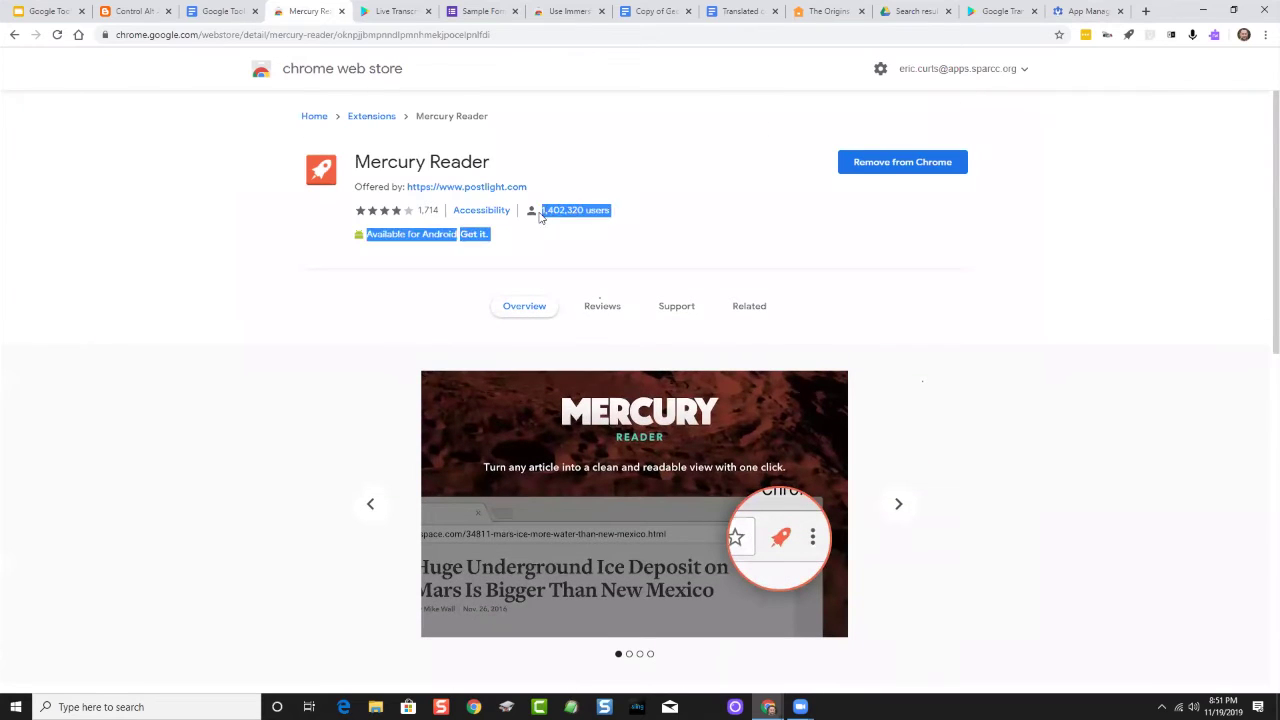
click(633, 215)
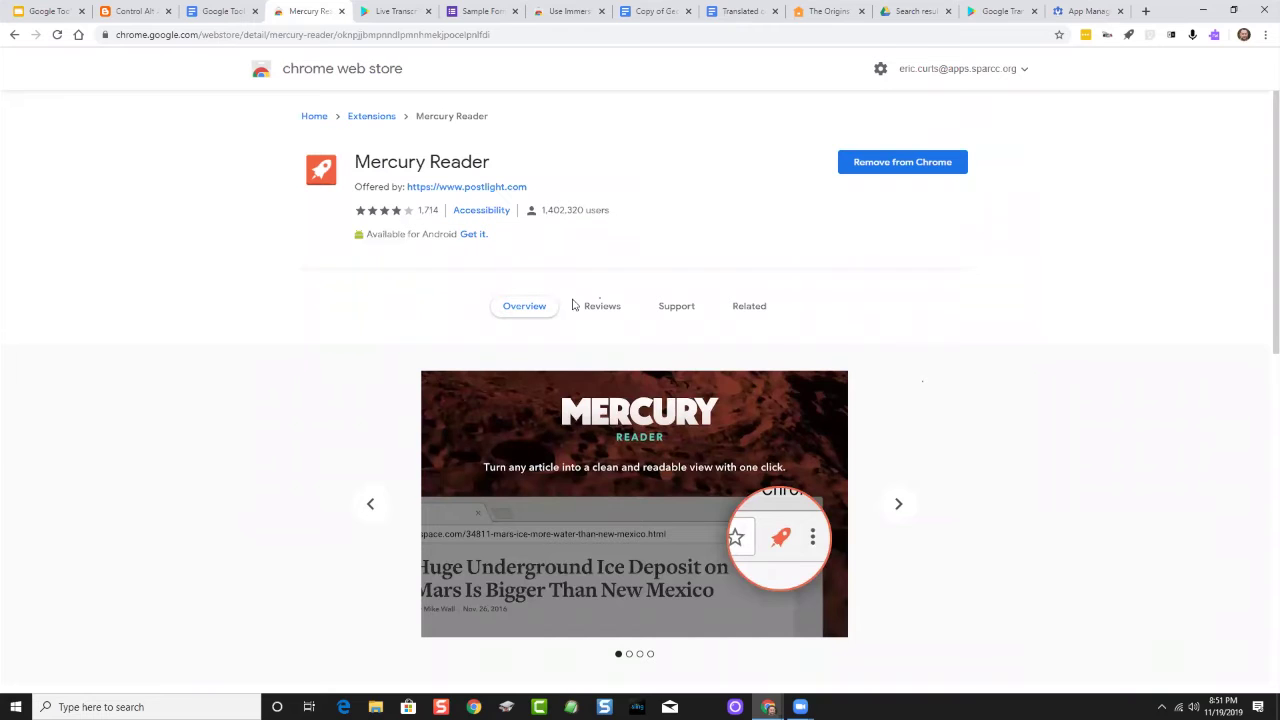
Step: Read through Mercury Reader's user reviews (4 stars, 1,714 ratings), ending at the top
click(603, 308)
scroll(712, 490, down, 3)
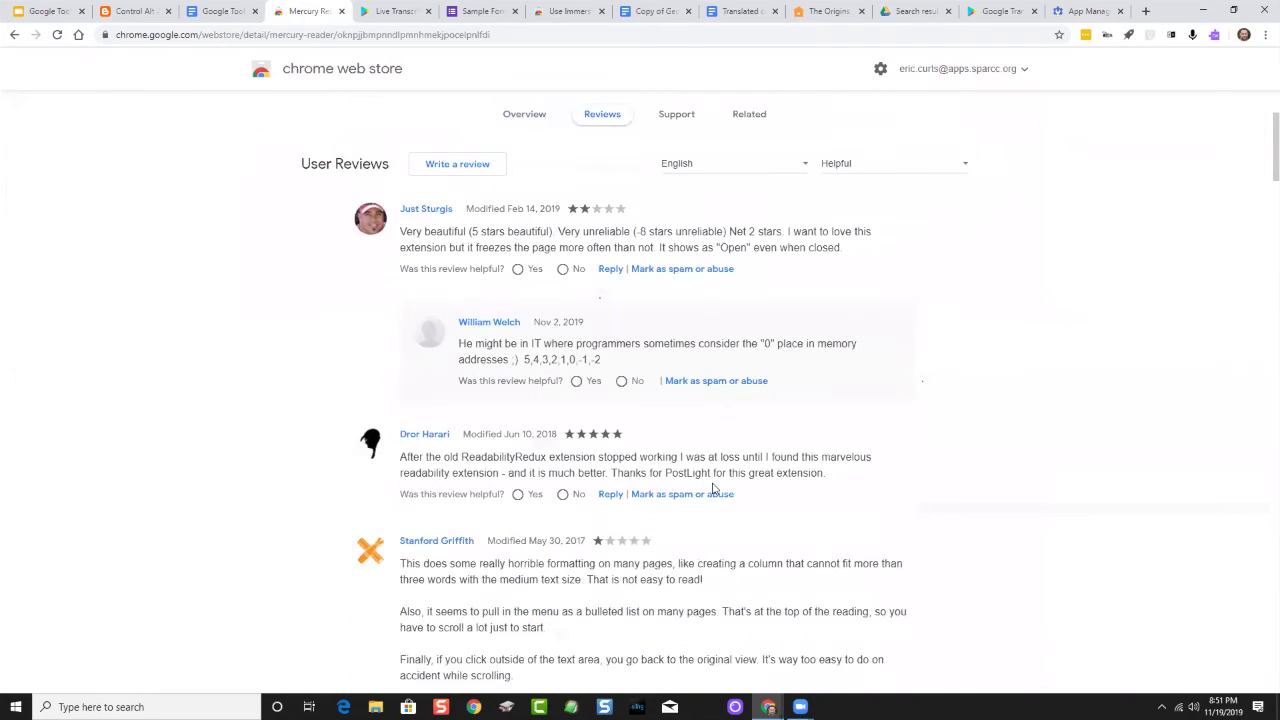
scroll(712, 488, down, 6)
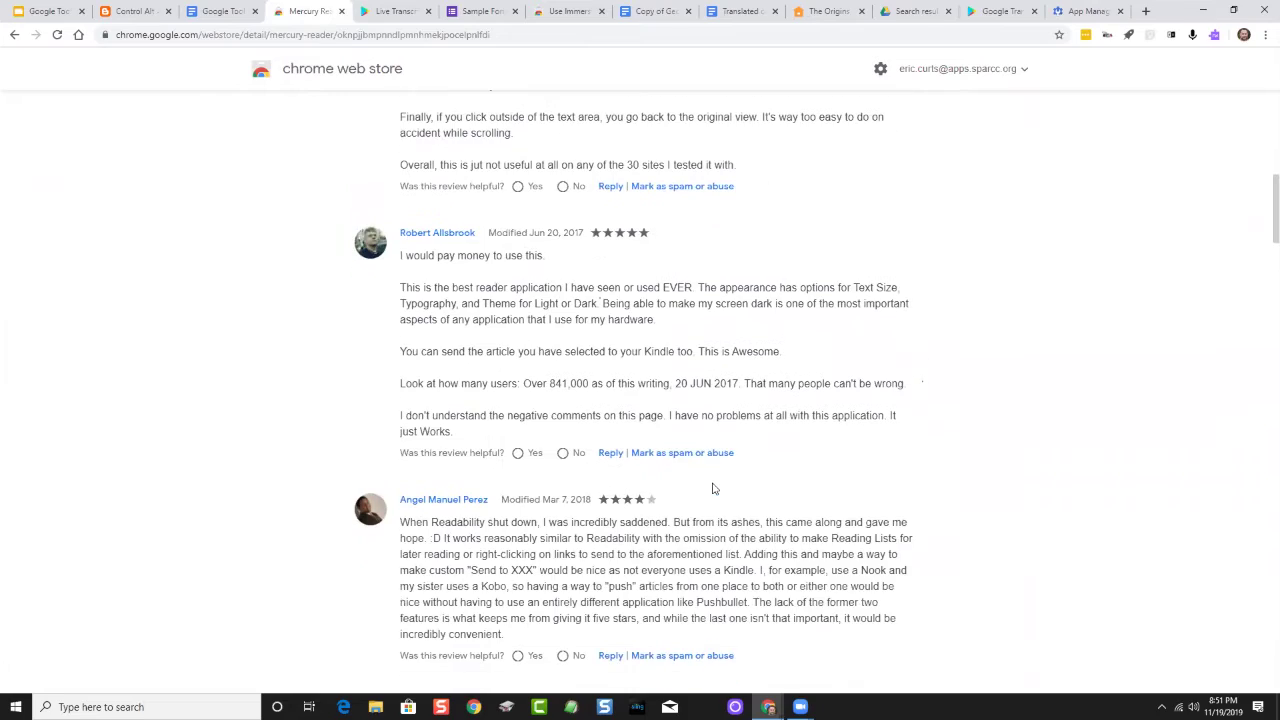
scroll(712, 488, down, 10)
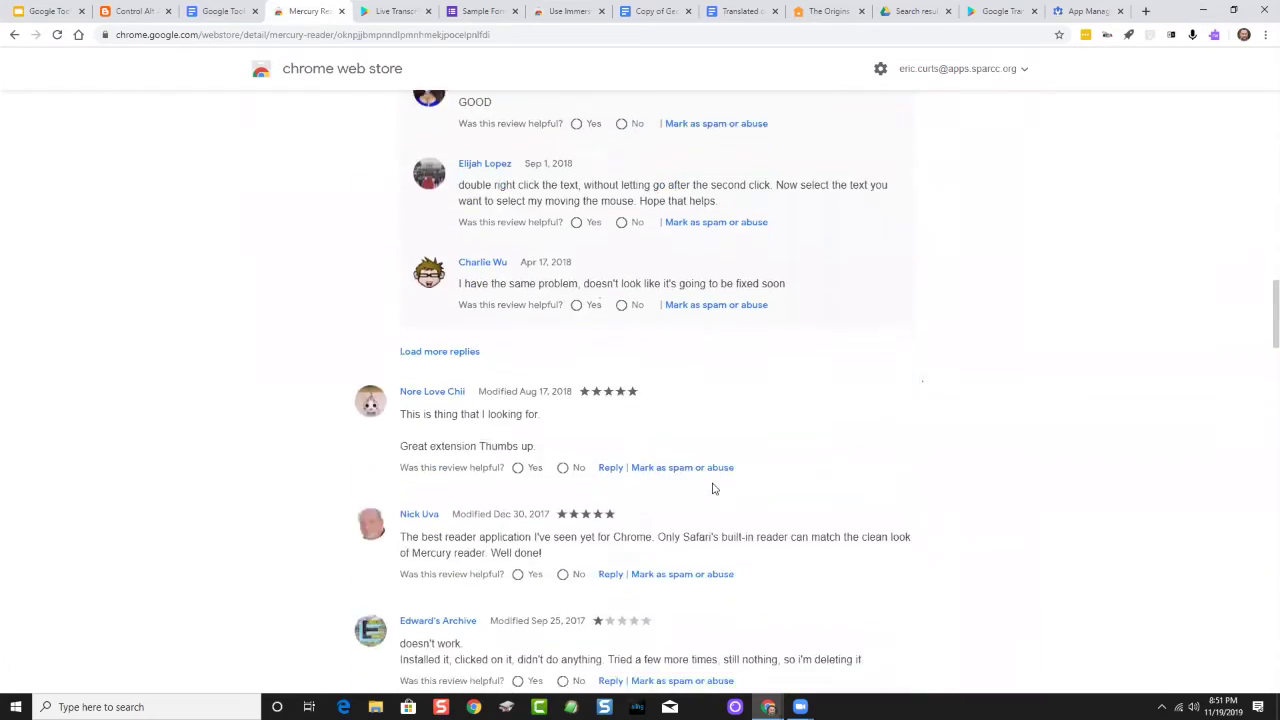
scroll(712, 488, down, 8)
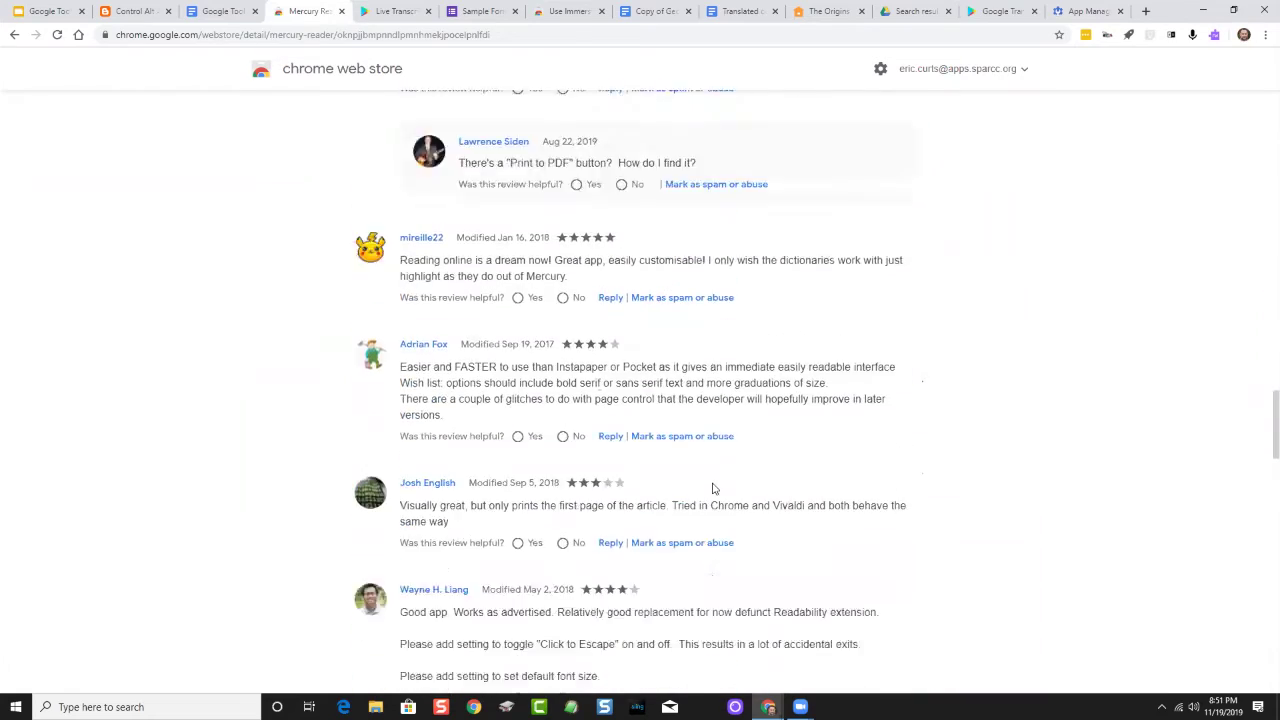
scroll(712, 488, down, 6)
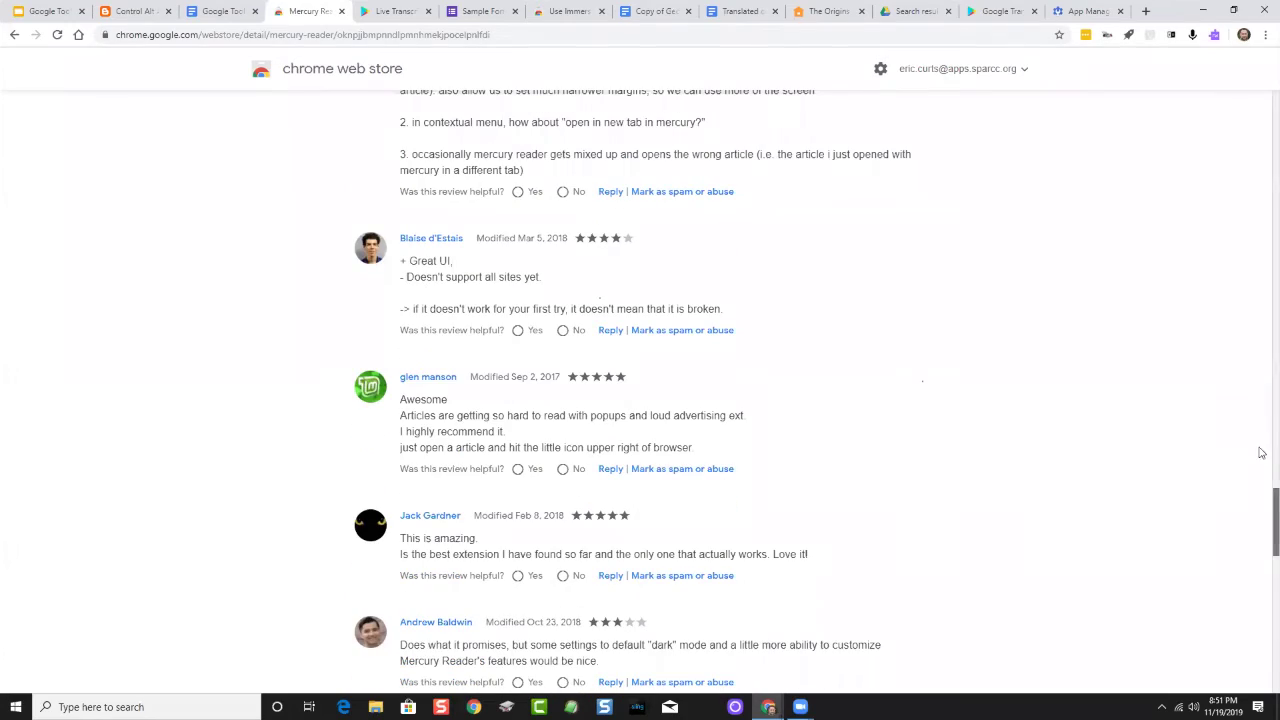
scroll(1260, 449, up, 10)
scroll(1260, 216, up, 15)
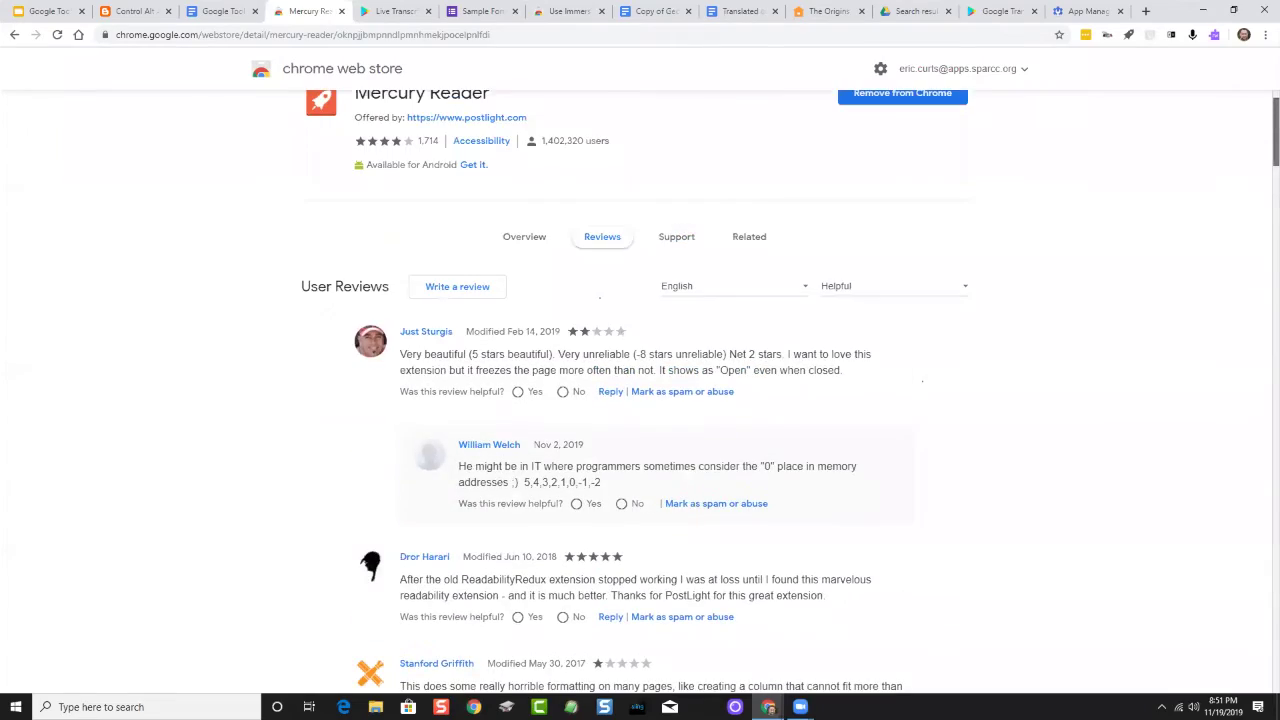
scroll(1260, 216, down, 4)
scroll(1260, 216, down, 20)
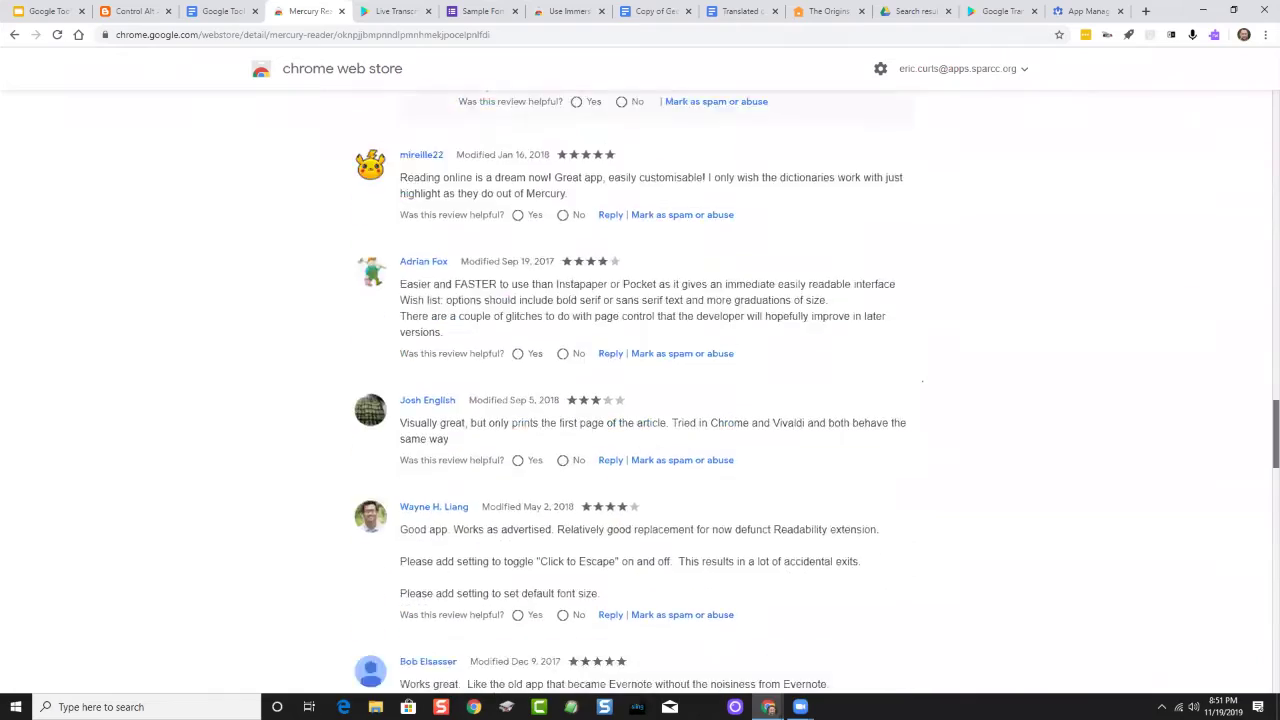
scroll(640, 390, down, 3)
scroll(640, 390, up, 7)
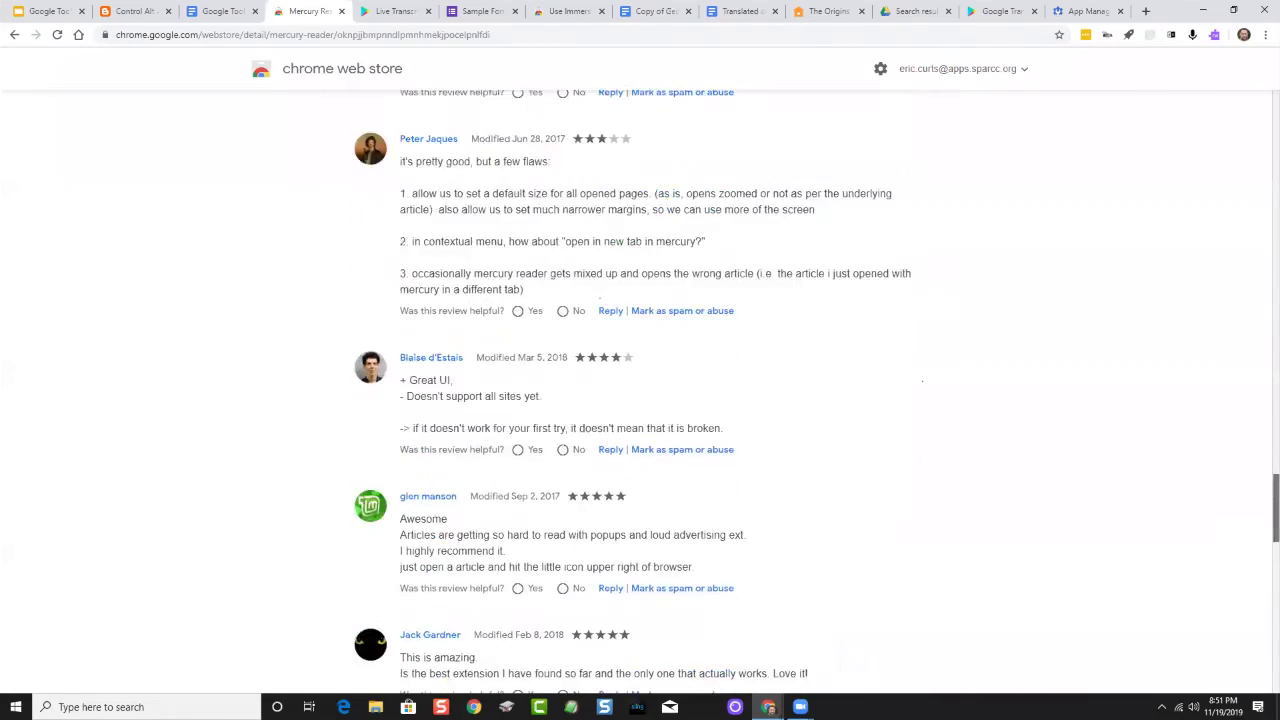
scroll(1260, 445, down, 1)
scroll(1260, 445, up, 3)
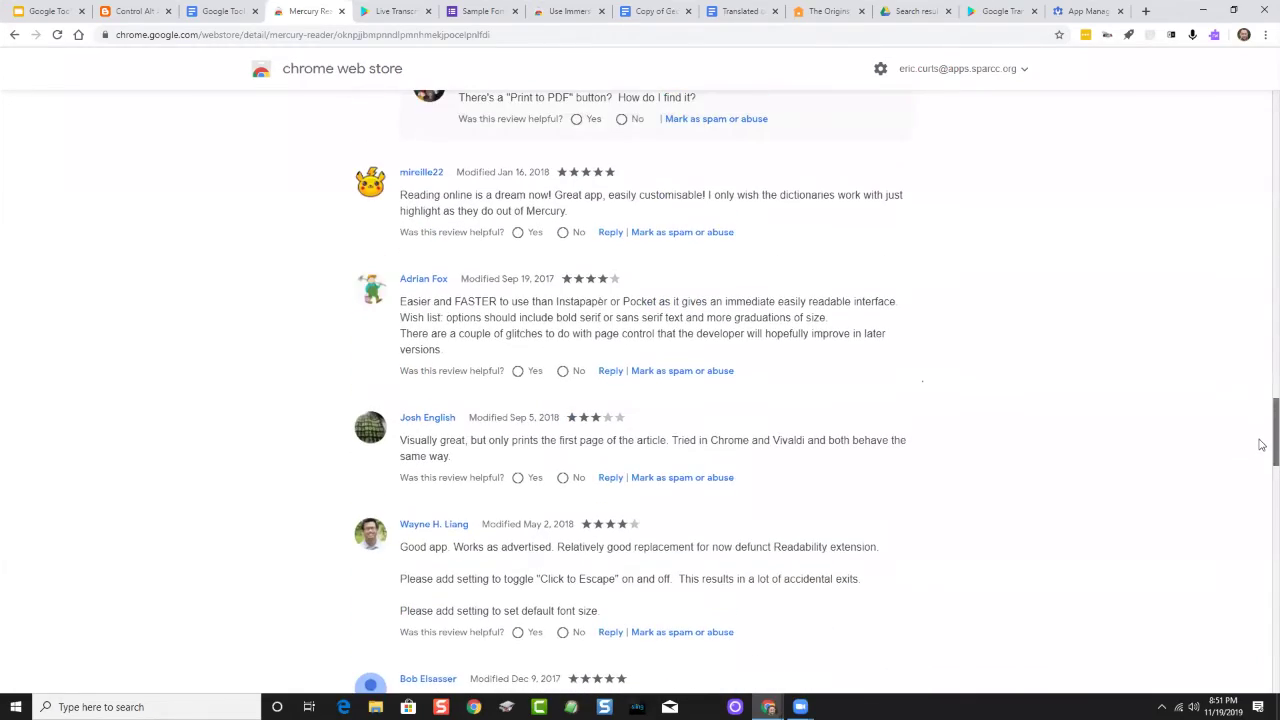
scroll(1260, 440, up, 1)
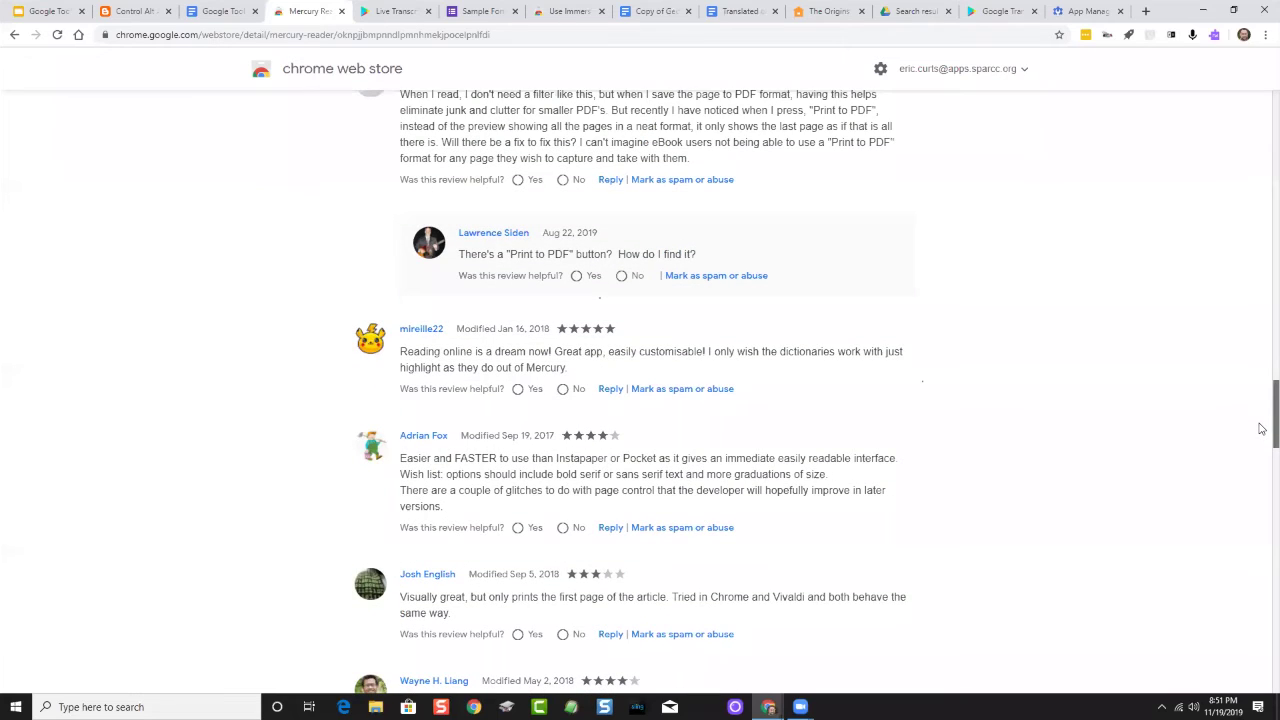
scroll(1260, 428, up, 8)
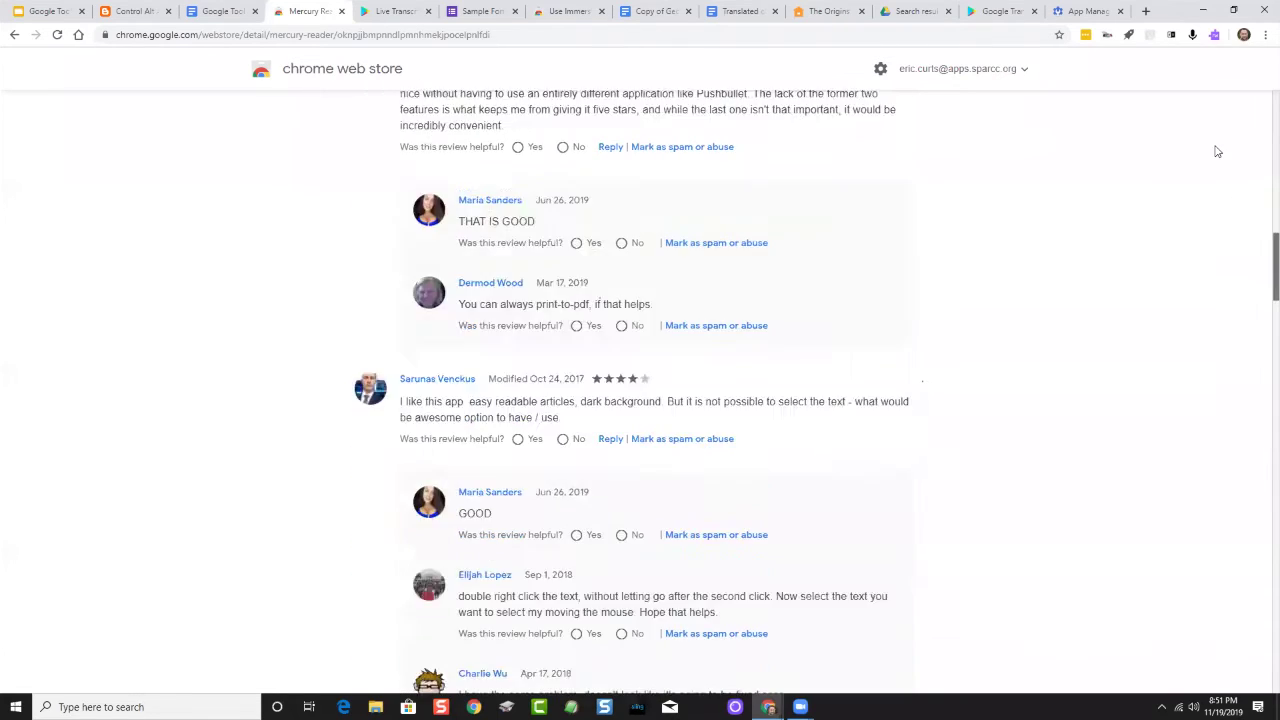
scroll(1220, 140, up, 10)
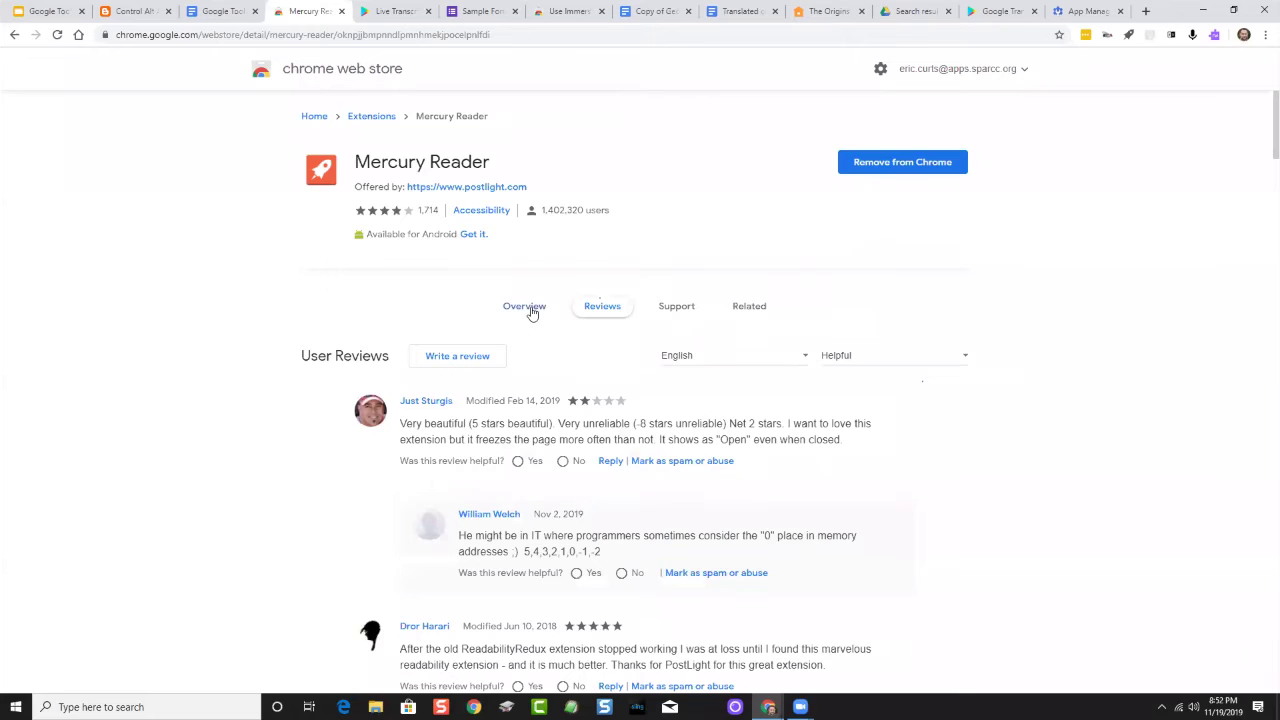
Step: Return to Mercury Reader's Overview and open its developer Website link in a new tab
click(532, 313)
scroll(880, 420, down, 1)
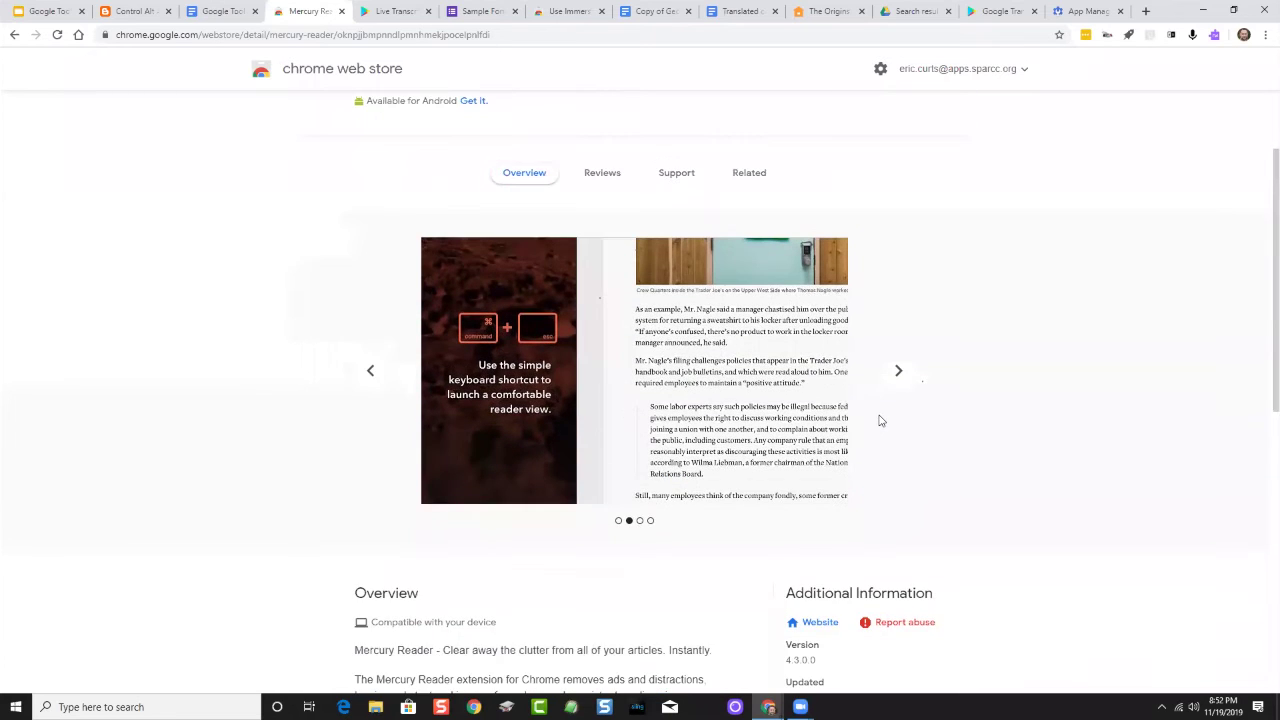
scroll(880, 420, down, 2)
scroll(820, 360, down, 1)
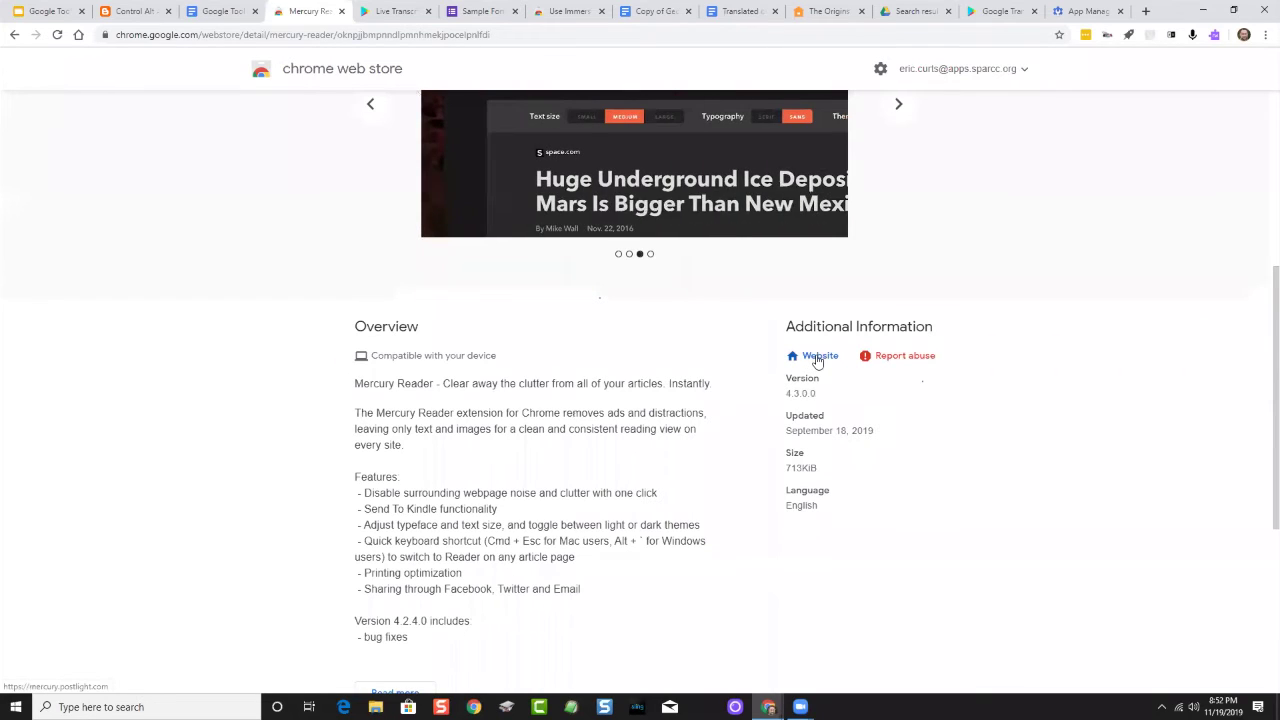
right_click(818, 360)
click(860, 366)
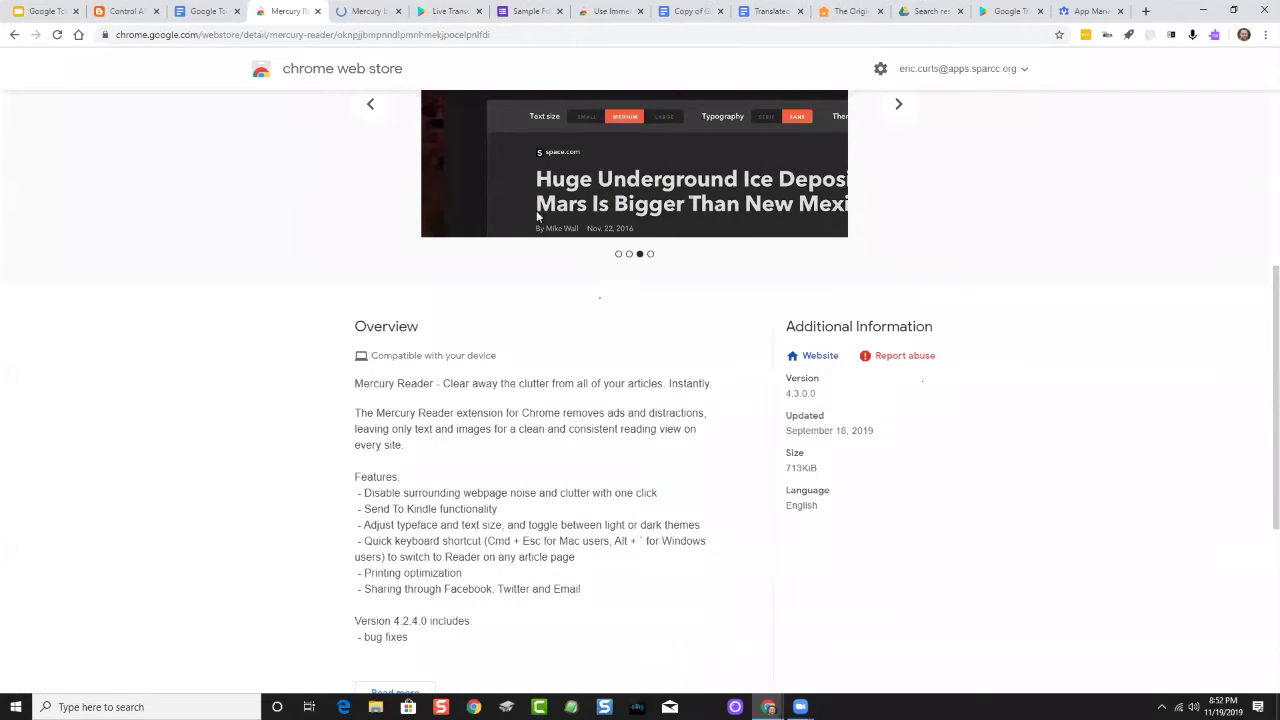
Step: Browse the Mercury homepage at mercury.postlight.com, briefly checking back on the store listing
click(365, 16)
scroll(330, 298, down, 1)
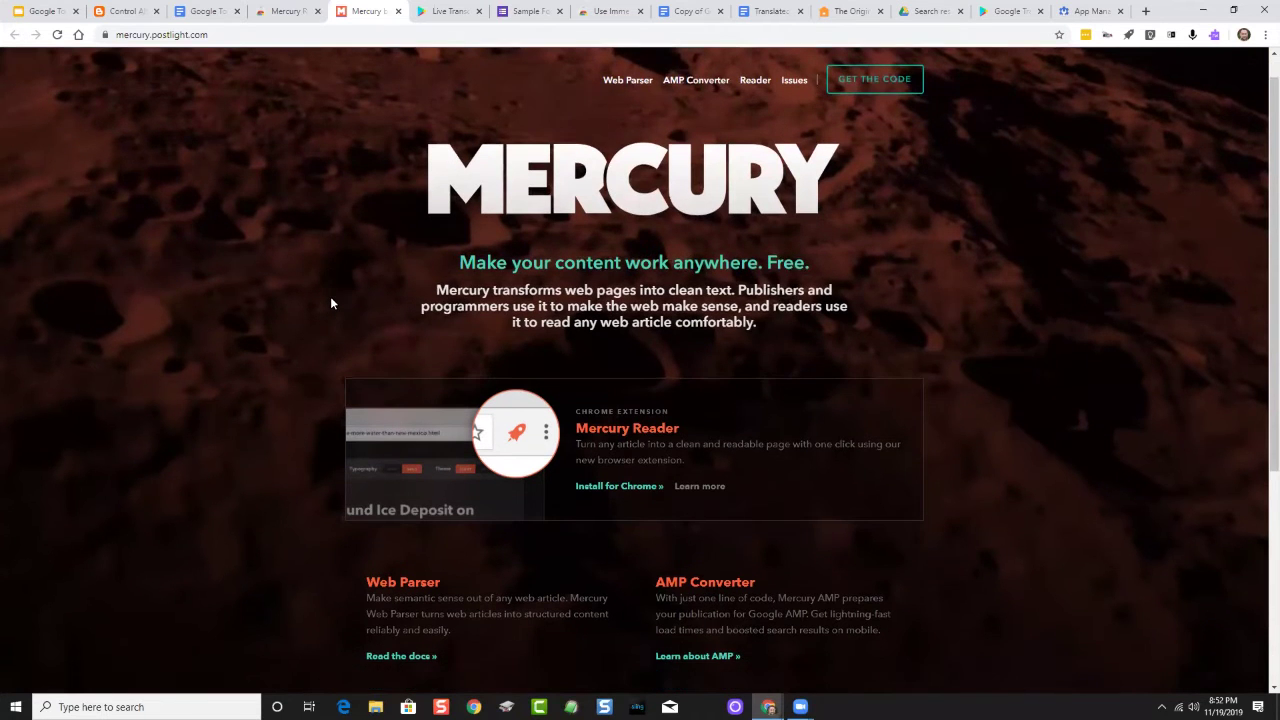
scroll(332, 303, down, 3)
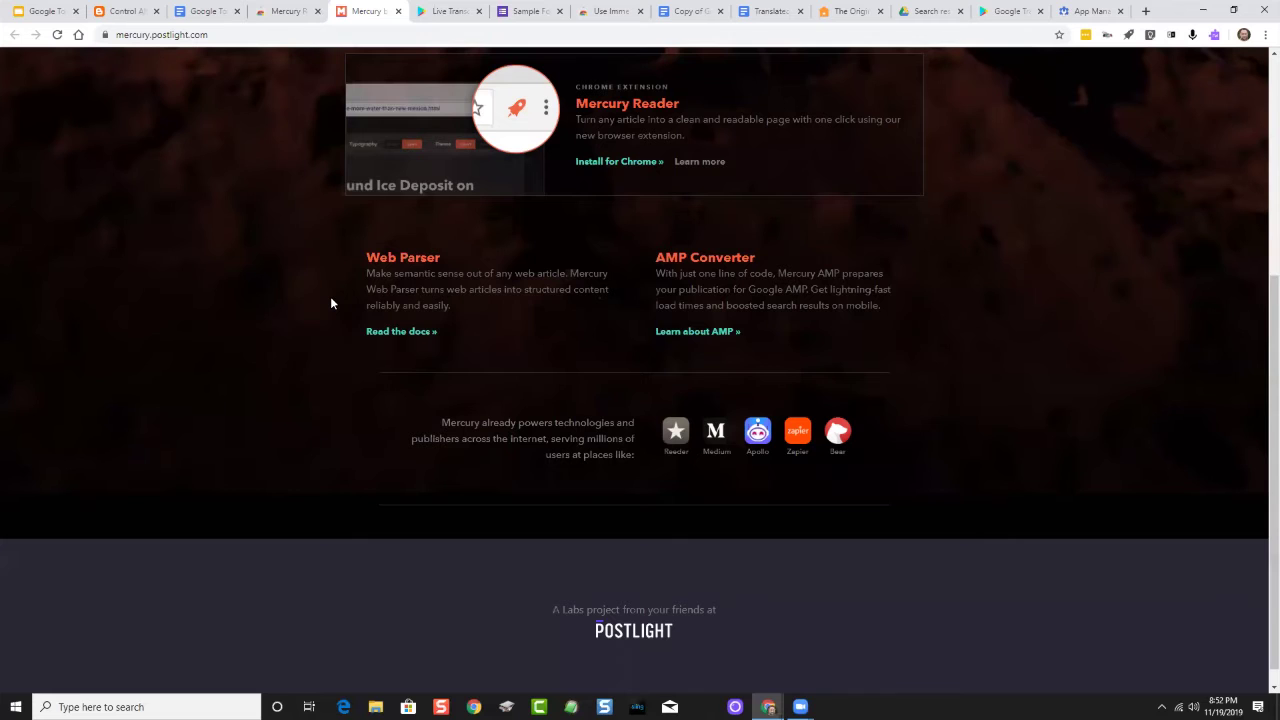
scroll(295, 308, up, 1)
scroll(284, 317, up, 3)
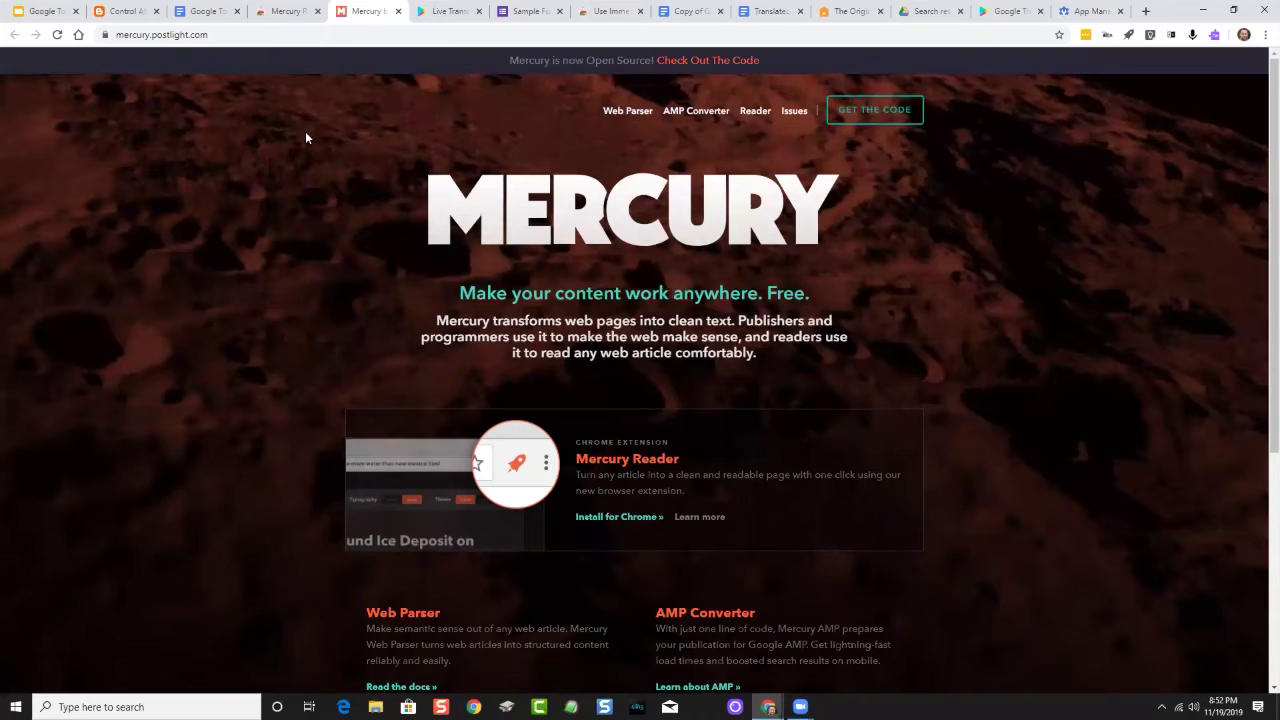
click(292, 12)
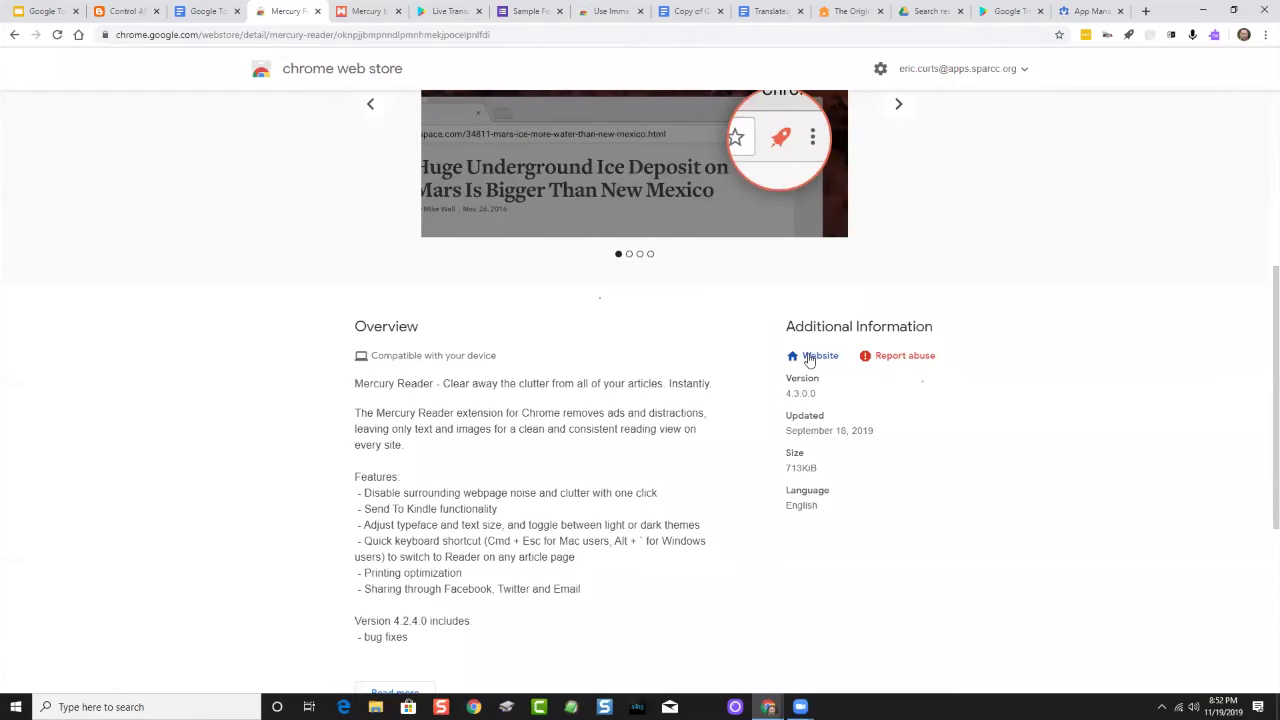
click(356, 12)
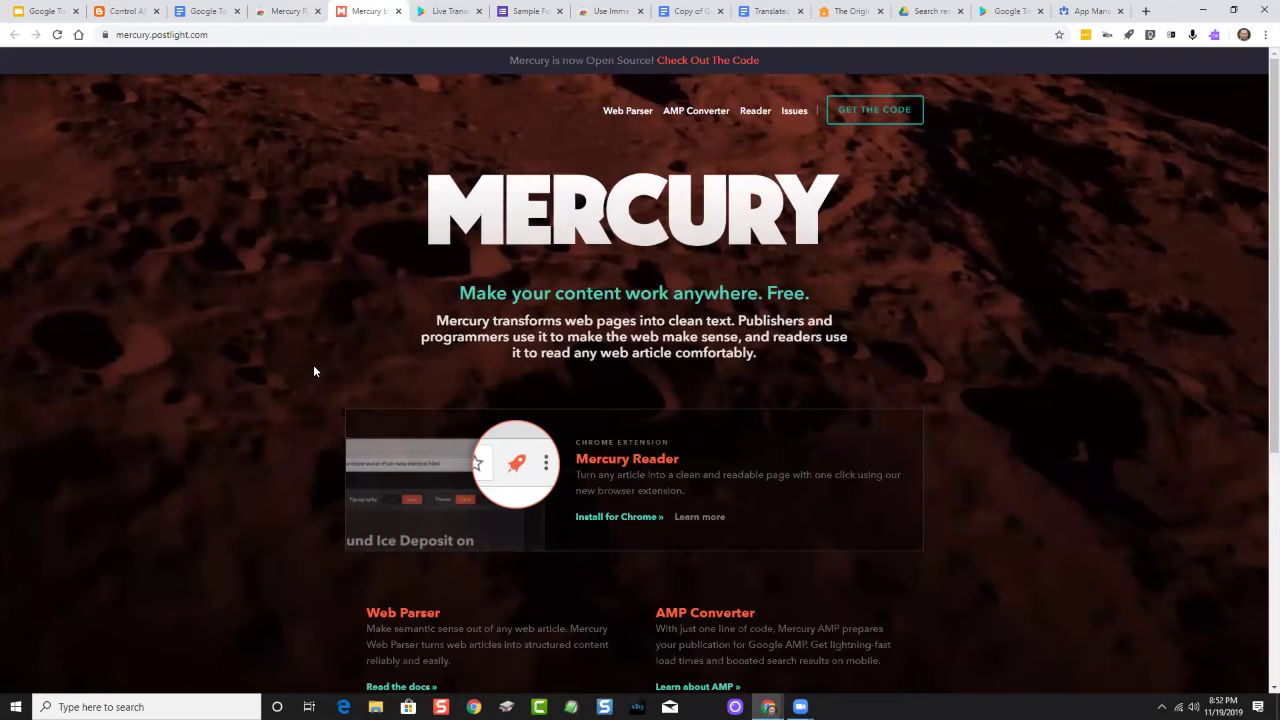
scroll(313, 371, down, 4)
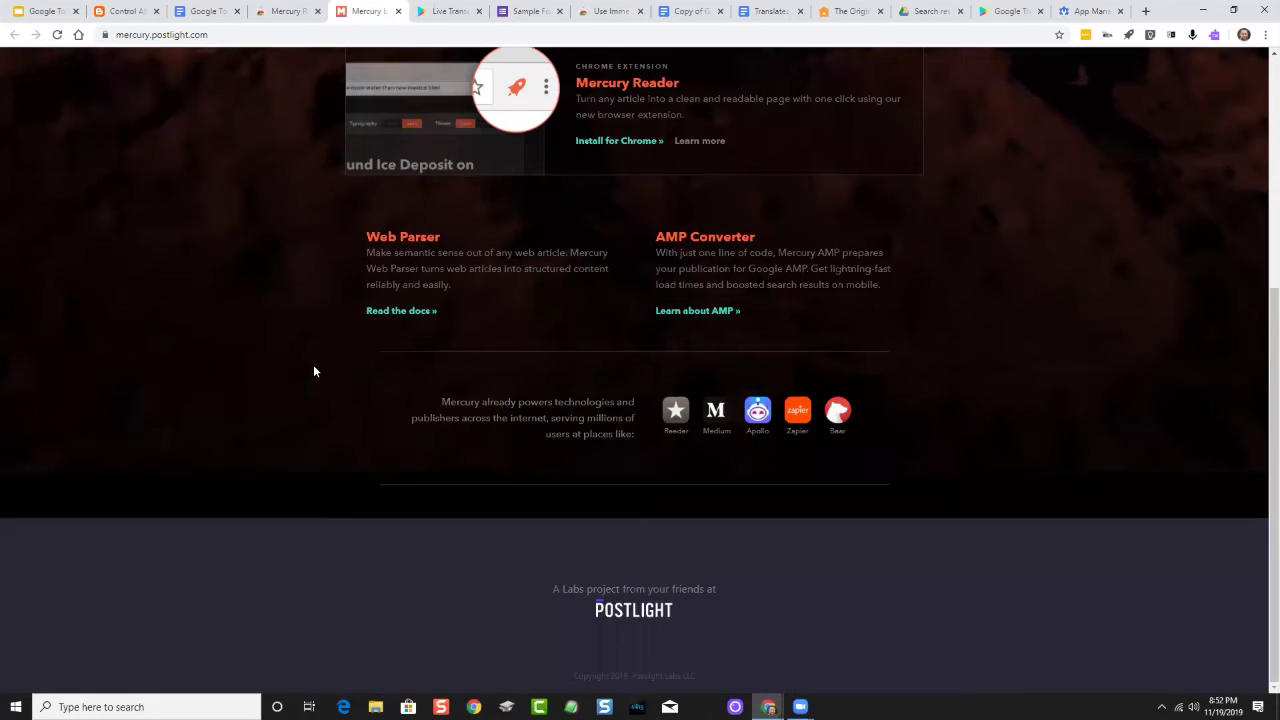
scroll(313, 371, up, 4)
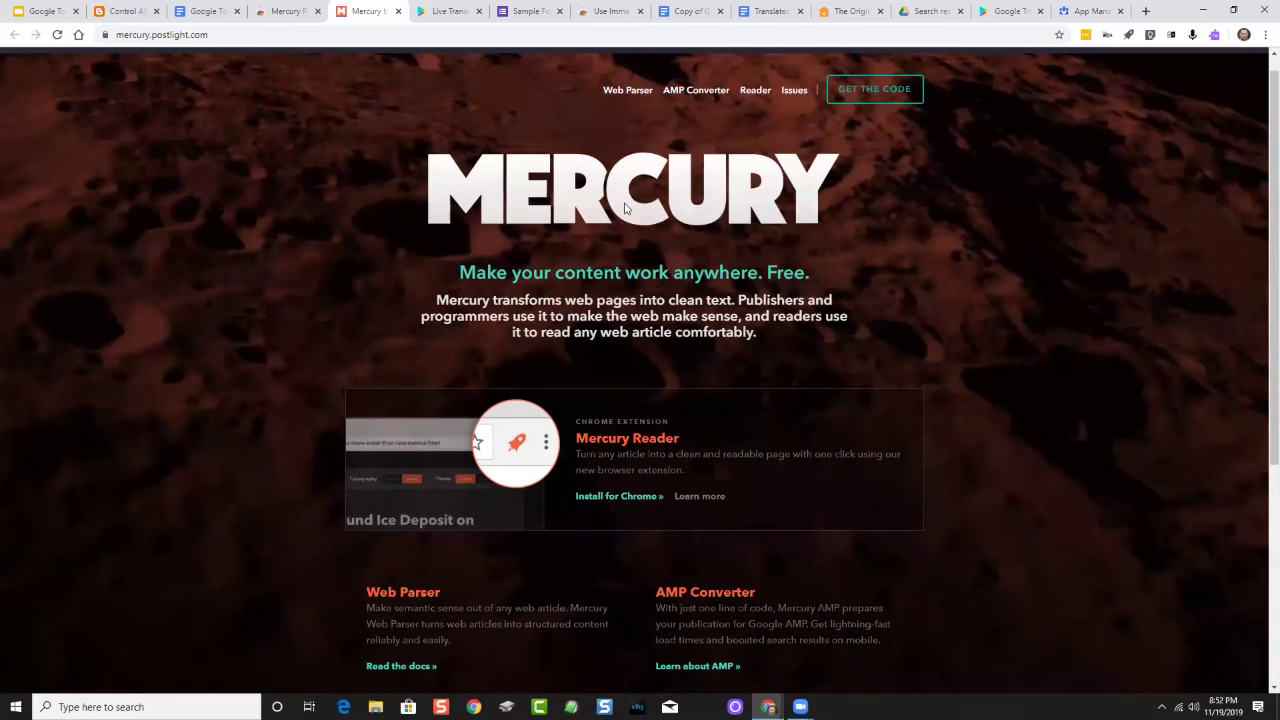
scroll(680, 130, up, 1)
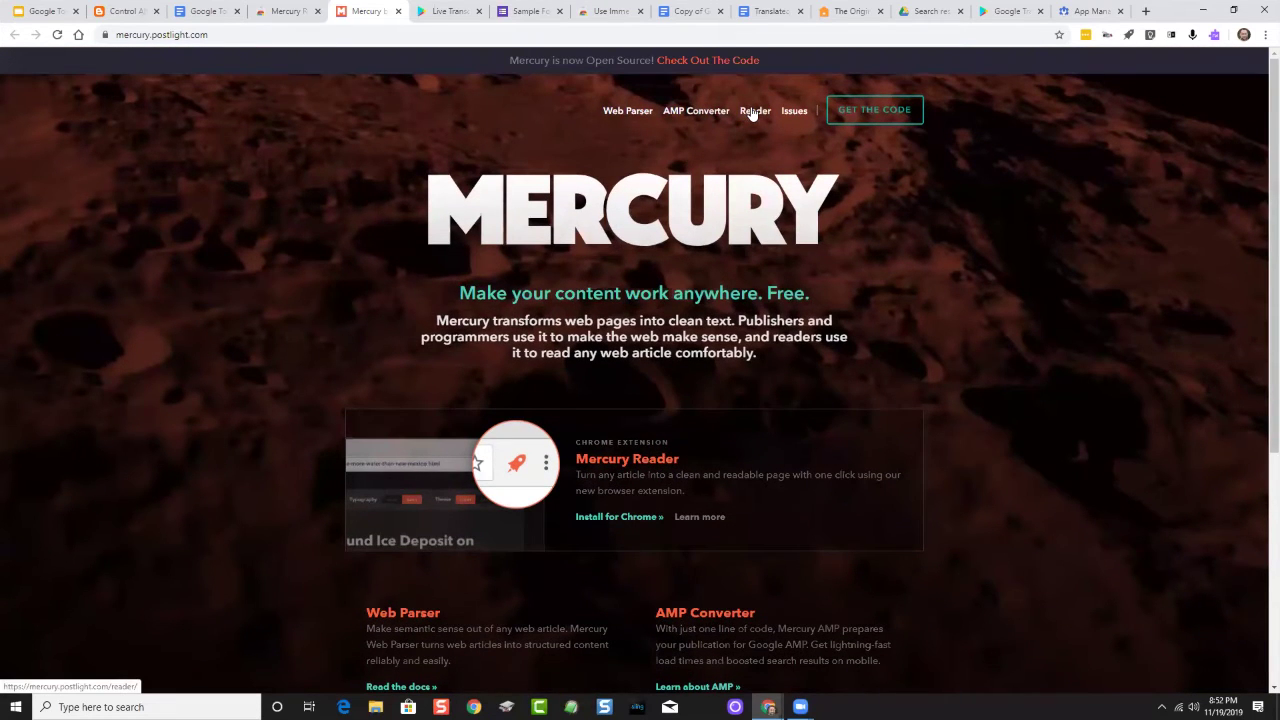
Step: Open the Mercury Reader page at mercury.postlight.com/reader and scroll through it
click(754, 112)
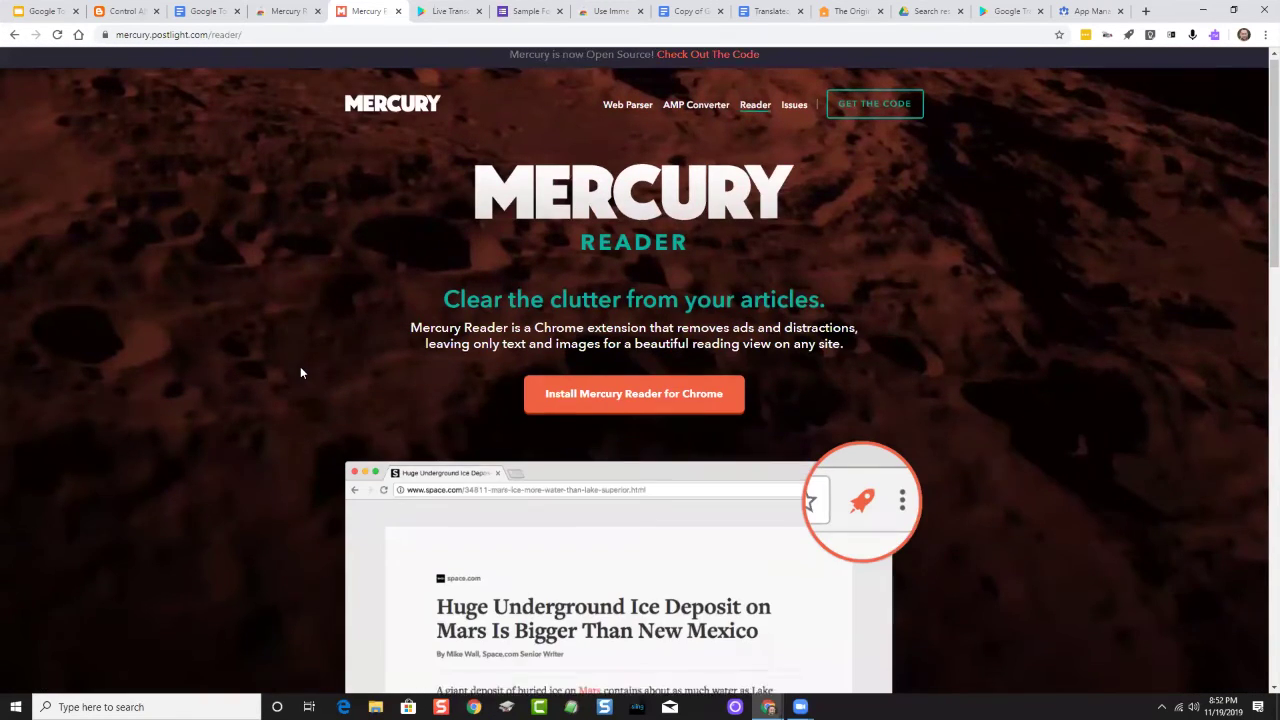
scroll(301, 372, down, 12)
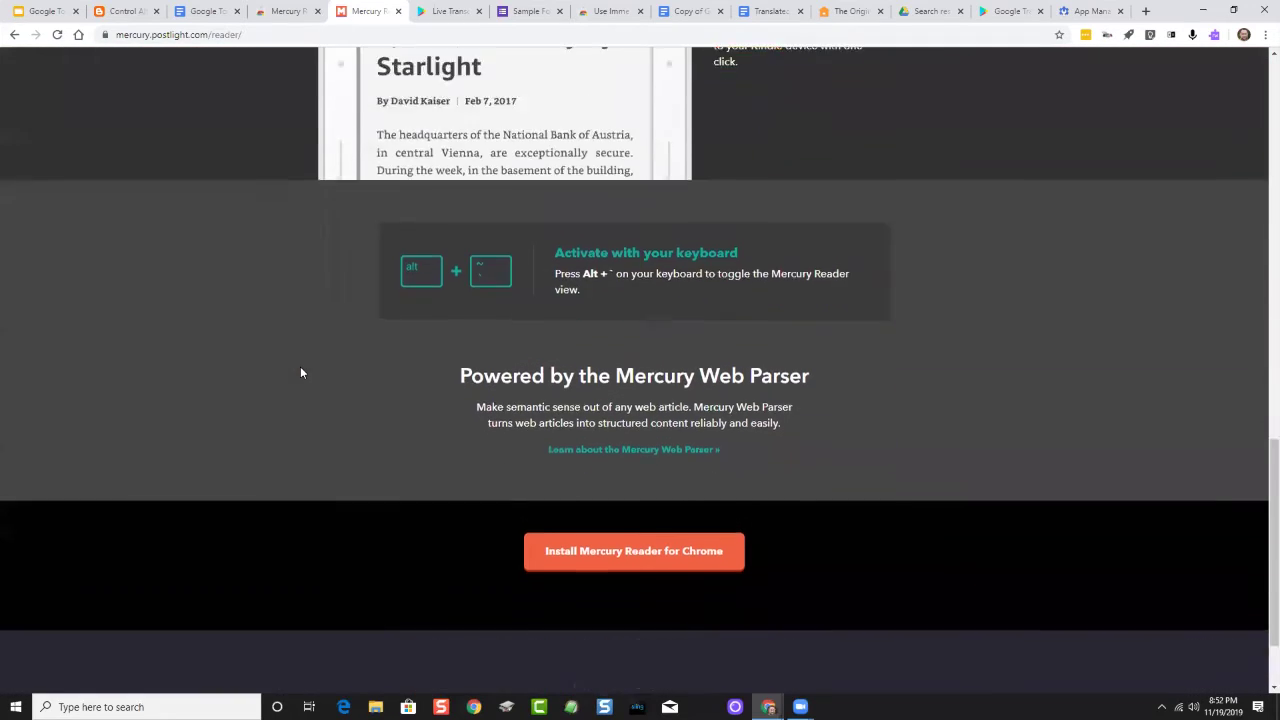
scroll(301, 372, down, 2)
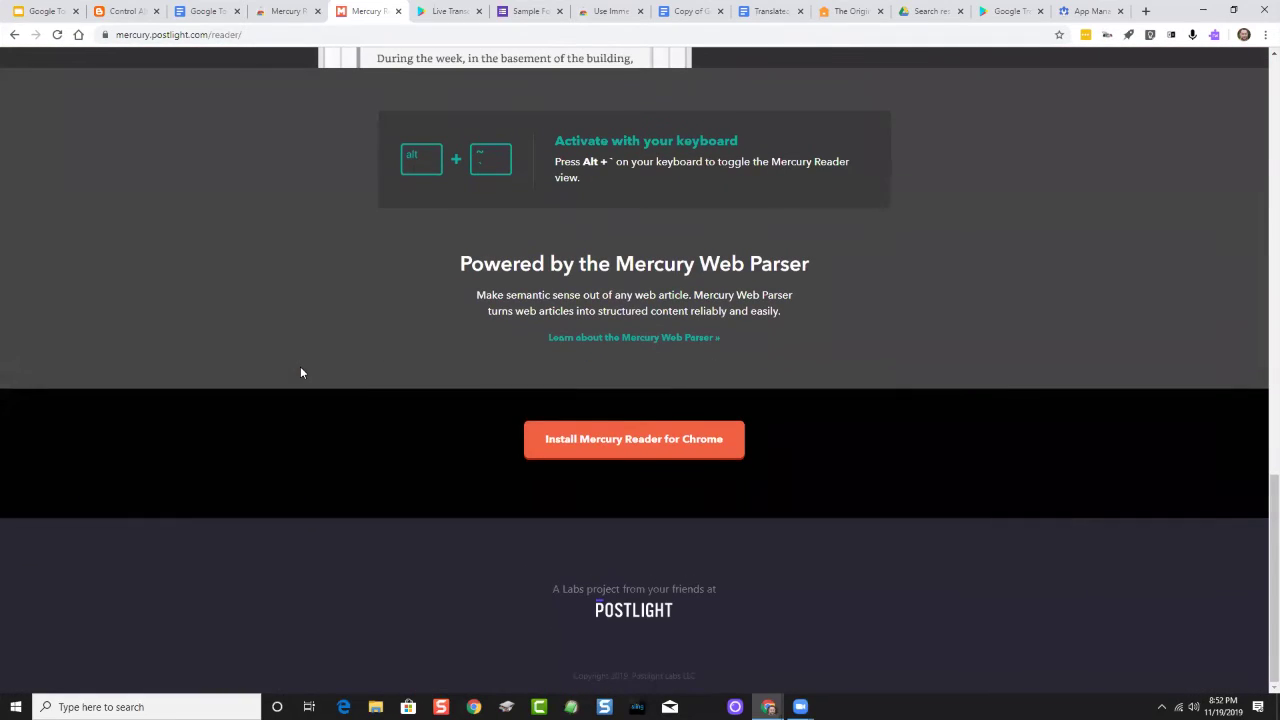
scroll(301, 372, up, 10)
scroll(300, 372, up, 3)
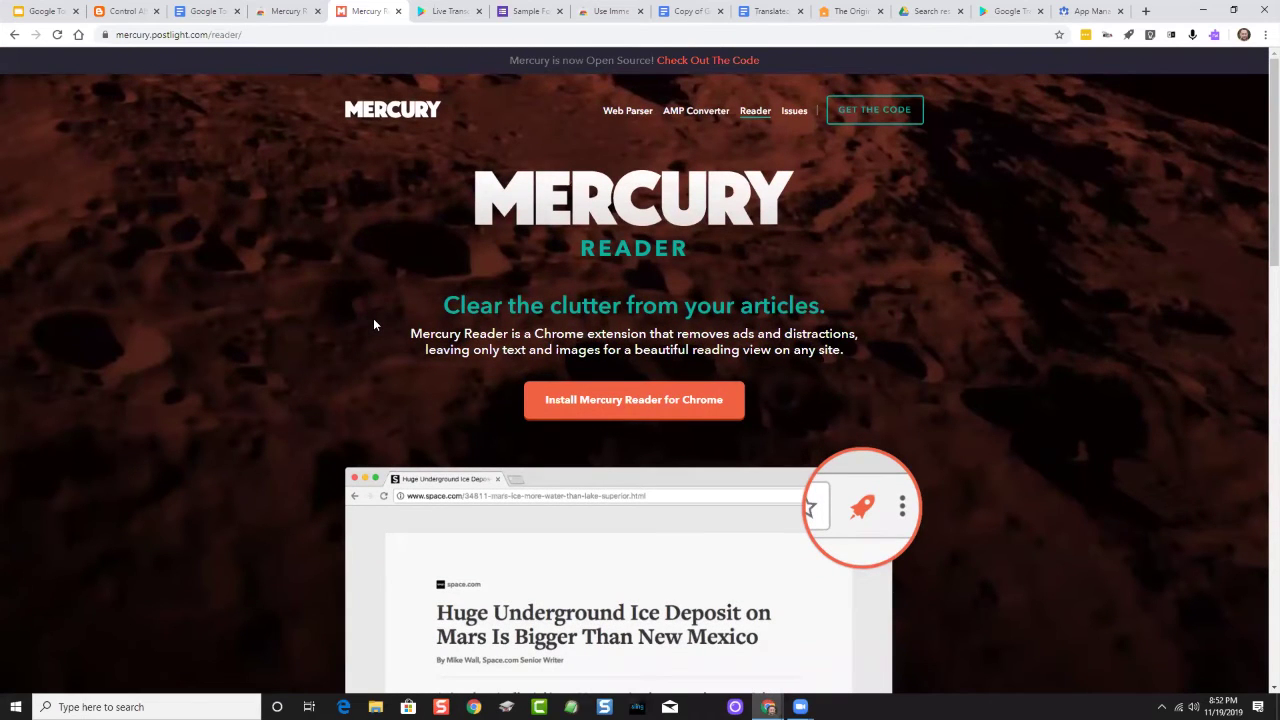
Step: Revisit the Mercury Reader store listing, scrolled to the top
click(291, 15)
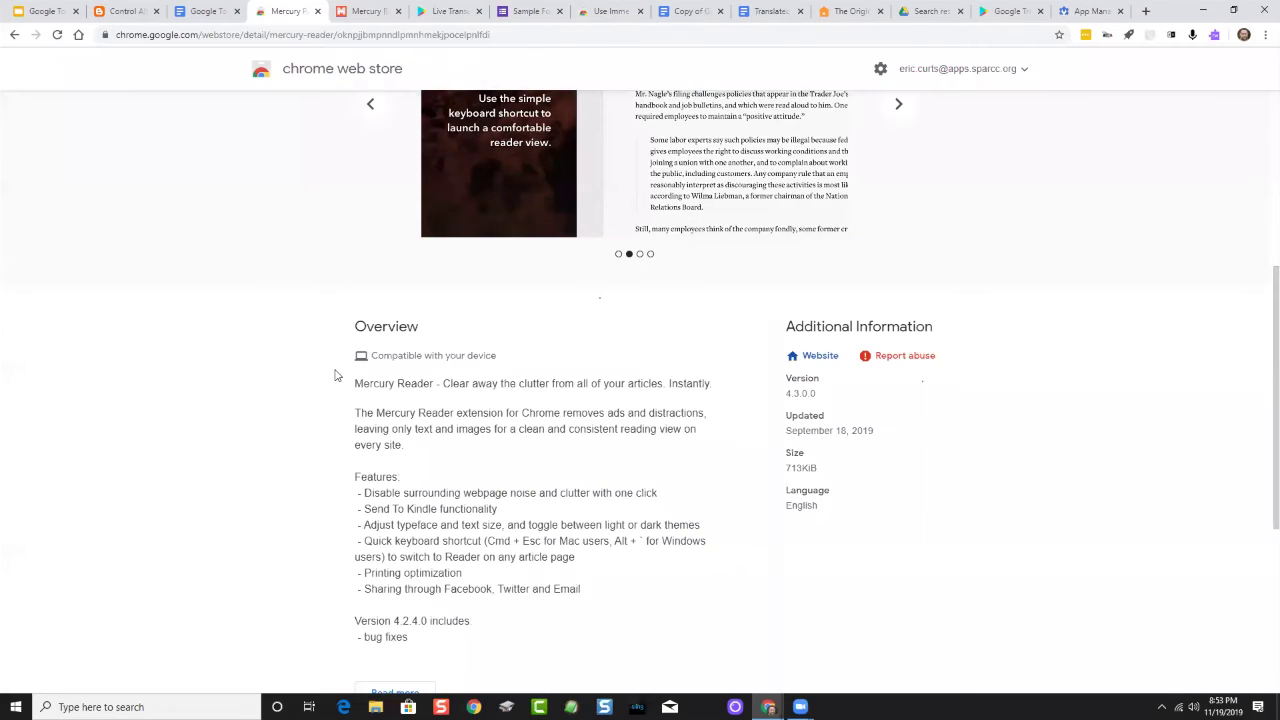
scroll(335, 371, up, 3)
scroll(335, 371, up, 2)
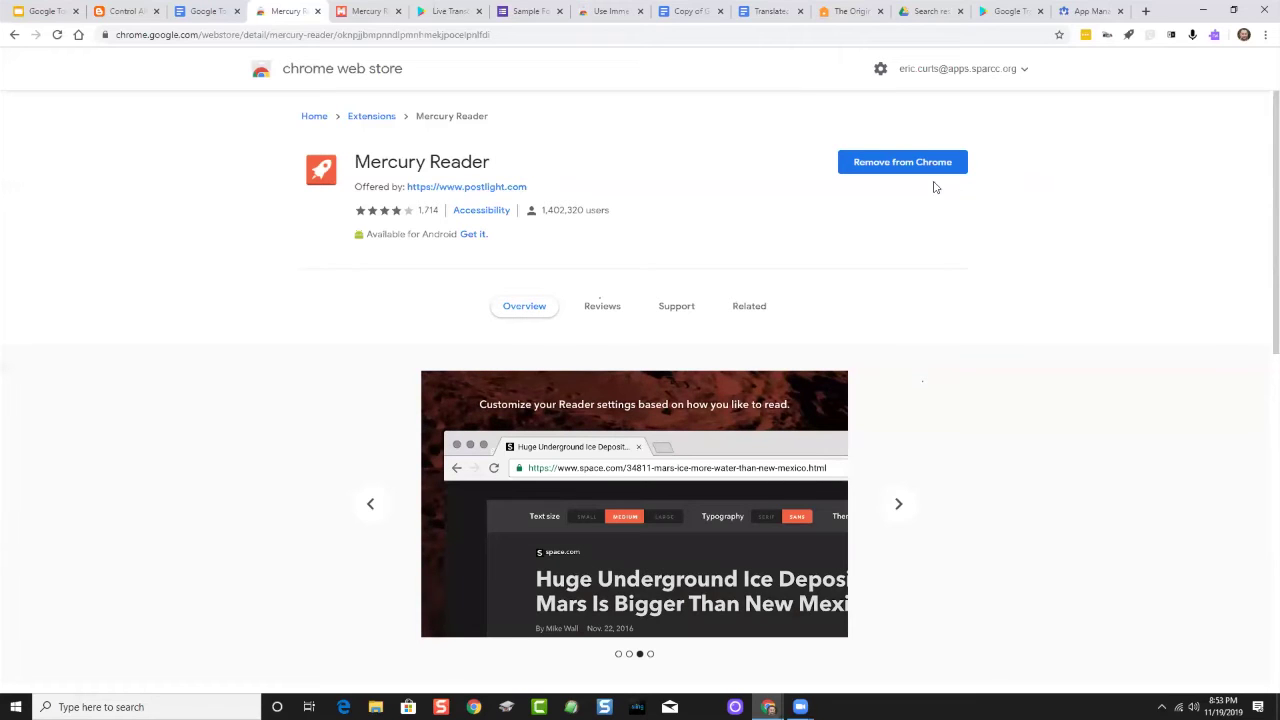
Step: Bring the Google Slides presentation back to its Introduction slide
click(50, 13)
click(222, 334)
key(Left)
key(Left)
key(Left)
key(Left)
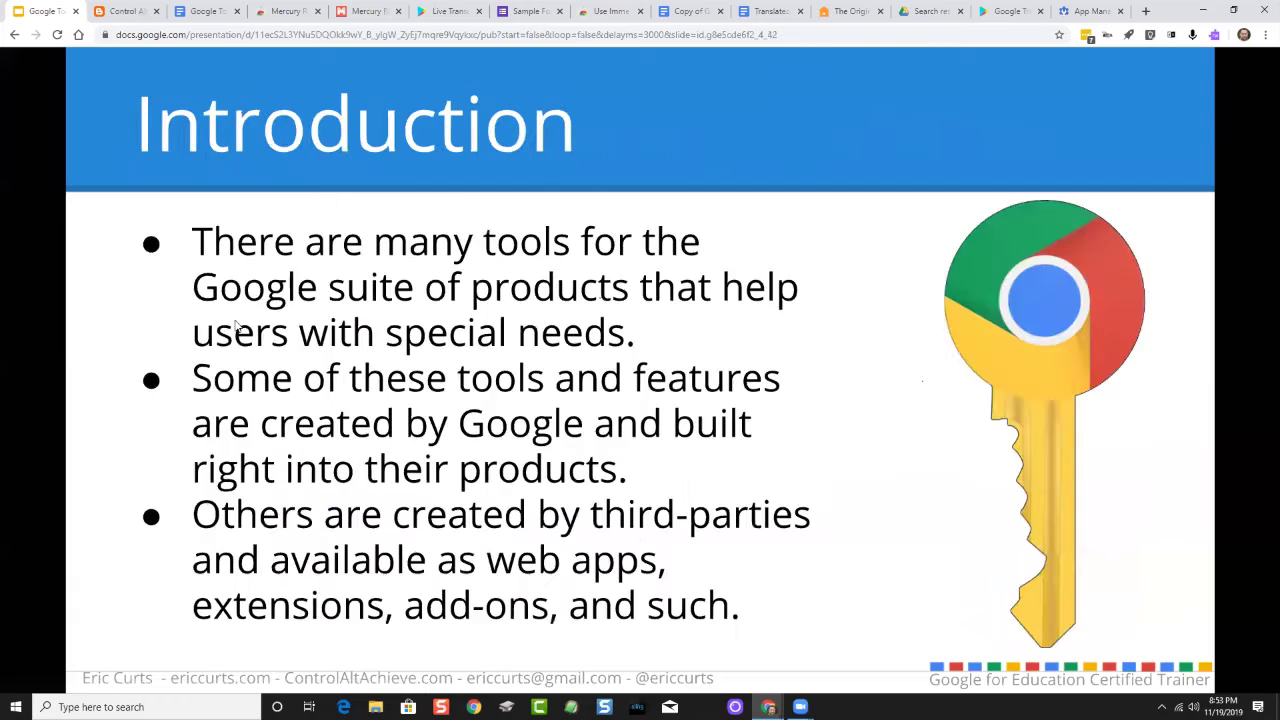